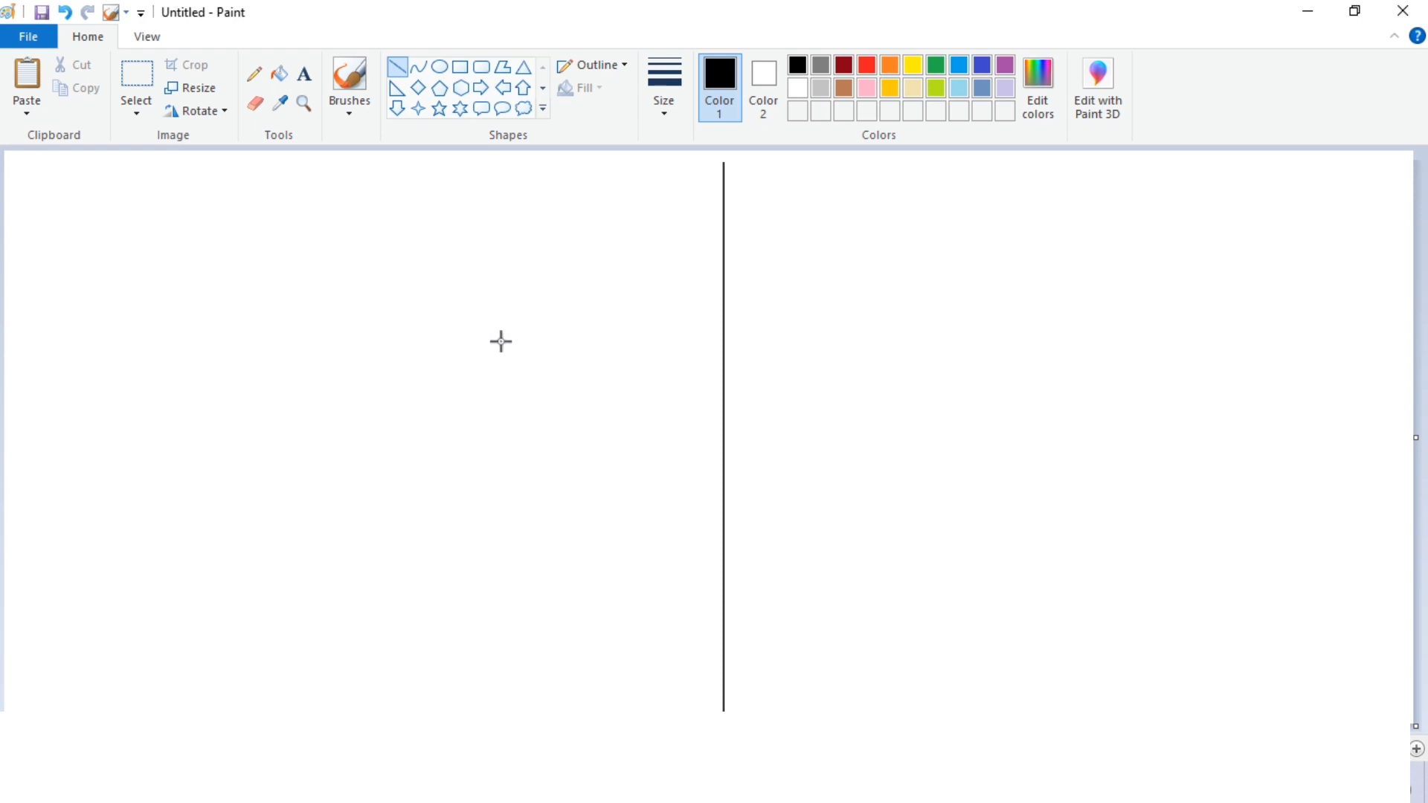
Draw the slanted windshield pillar and a short roof line at the centre line, then join them with a curve rounding the roof corner.
left_click_drag(541, 206, 543, 203)
left_click_drag(723, 183, 648, 184)
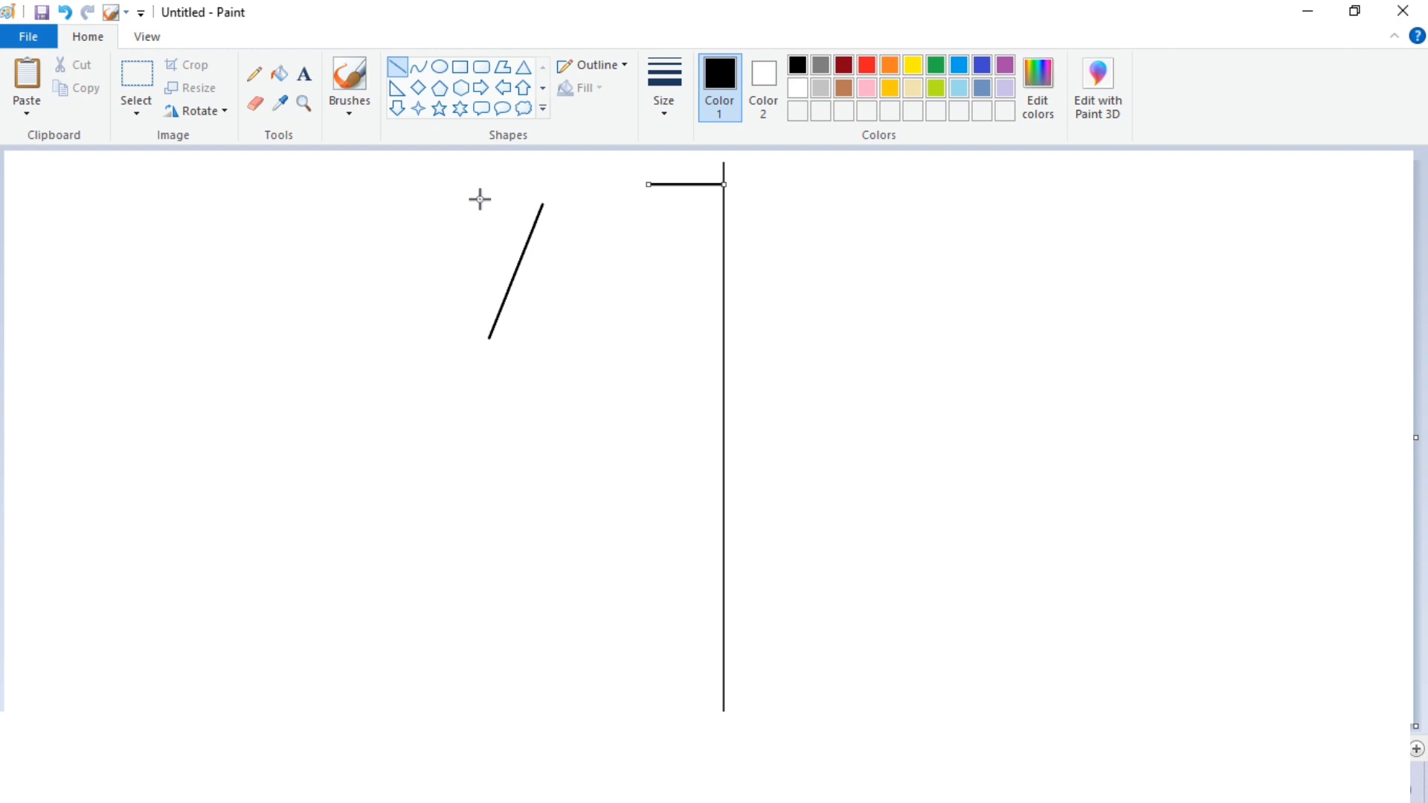
left_click(147, 37)
left_click(28, 93)
left_click(88, 37)
left_click(419, 67)
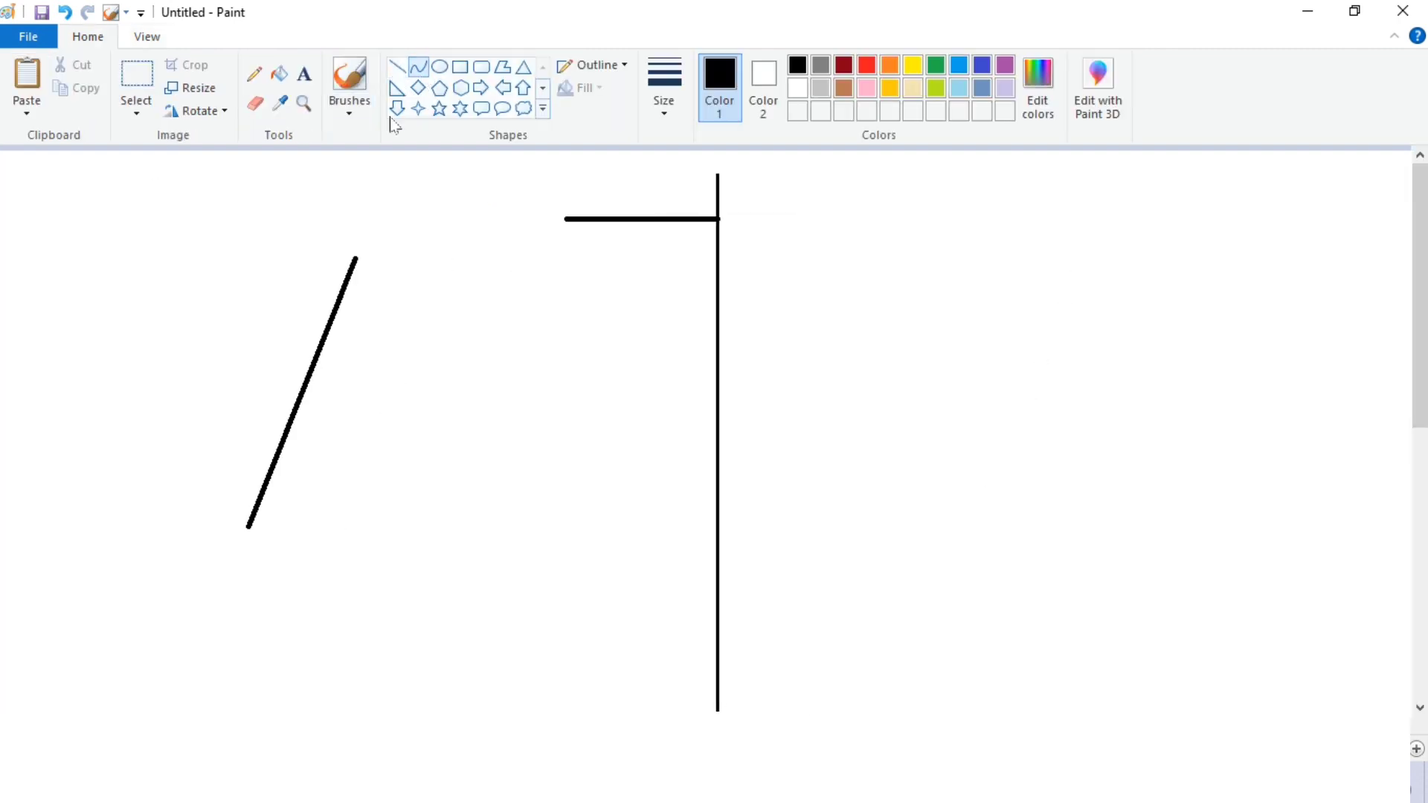
mouse_move(373, 217)
left_mouse_down()
mouse_move(566, 219)
mouse_move(374, 223)
left_mouse_up()
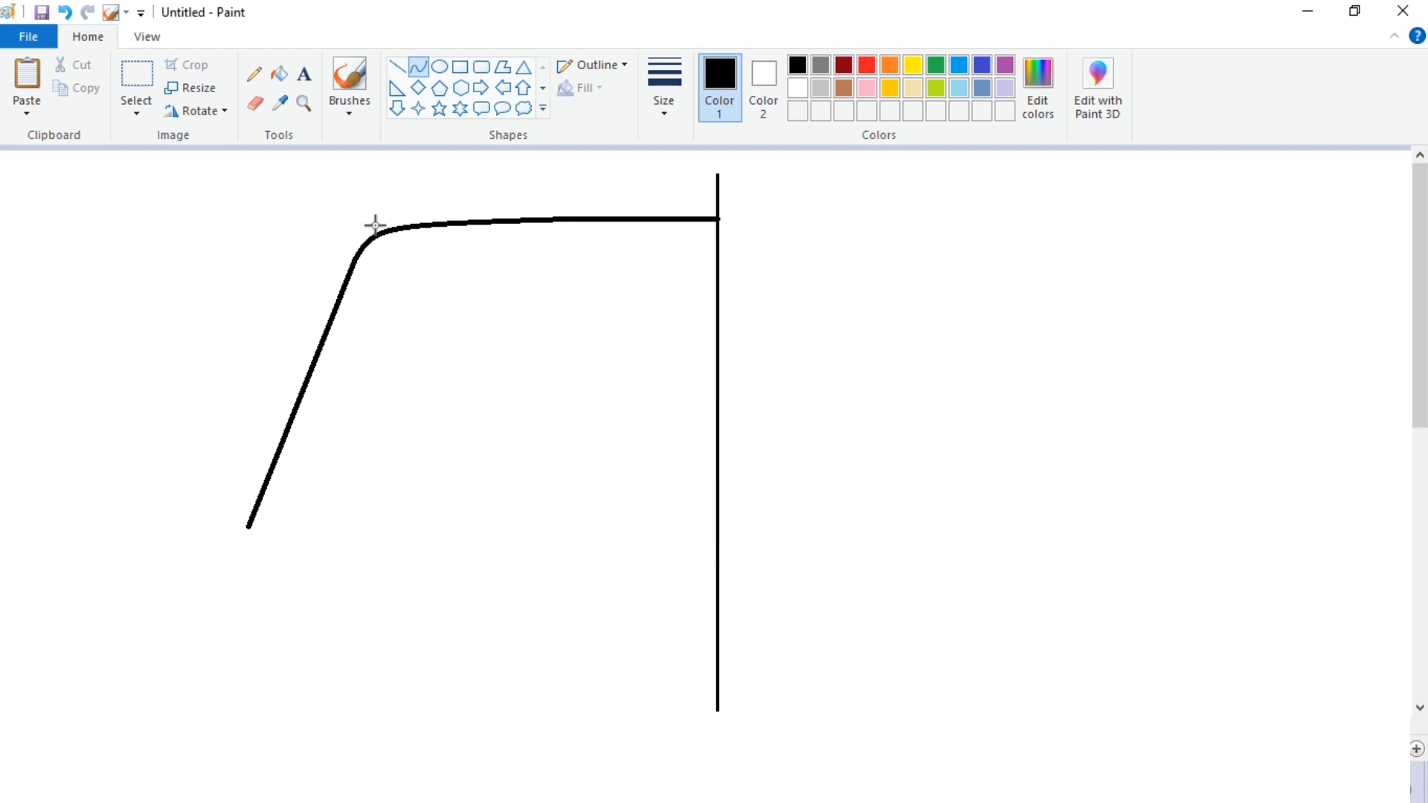
Draw a short outward-bulging curve from the pillar's lower end as the upper fender edge.
left_click(146, 37)
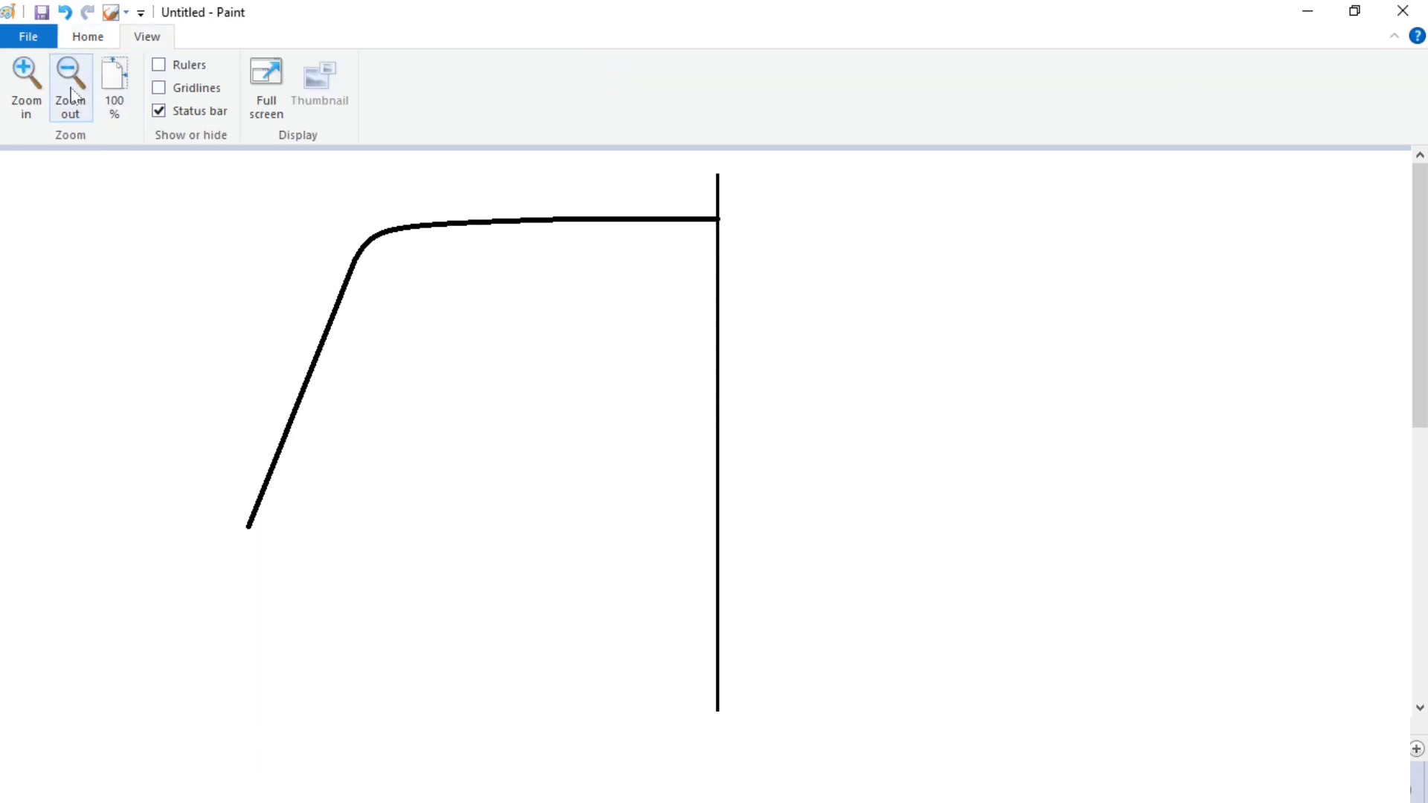
left_click(70, 86)
left_click(47, 111)
scroll(600, 379, "down", 3)
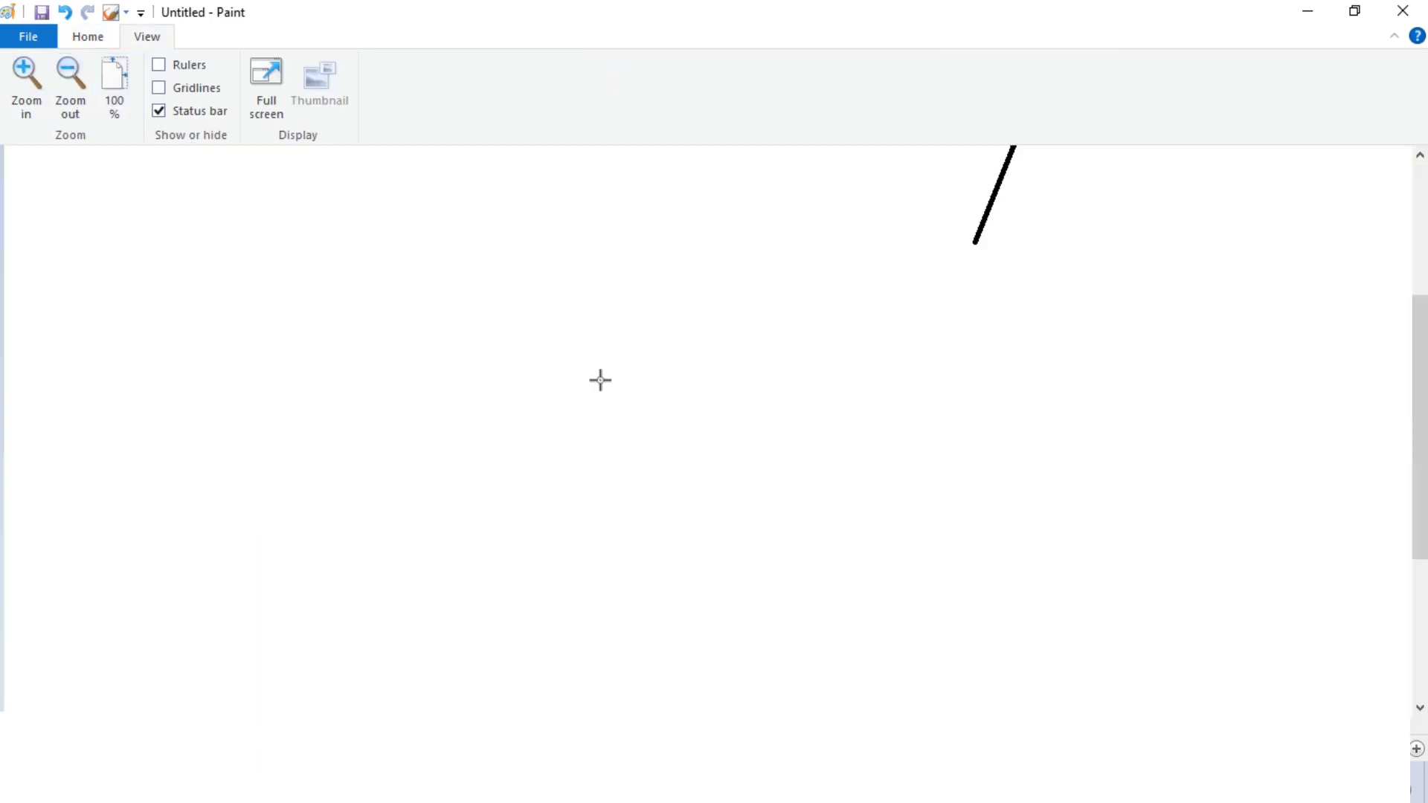
left_click_drag(514, 721, 696, 703)
left_click(87, 36)
scroll(506, 338, "up", 3)
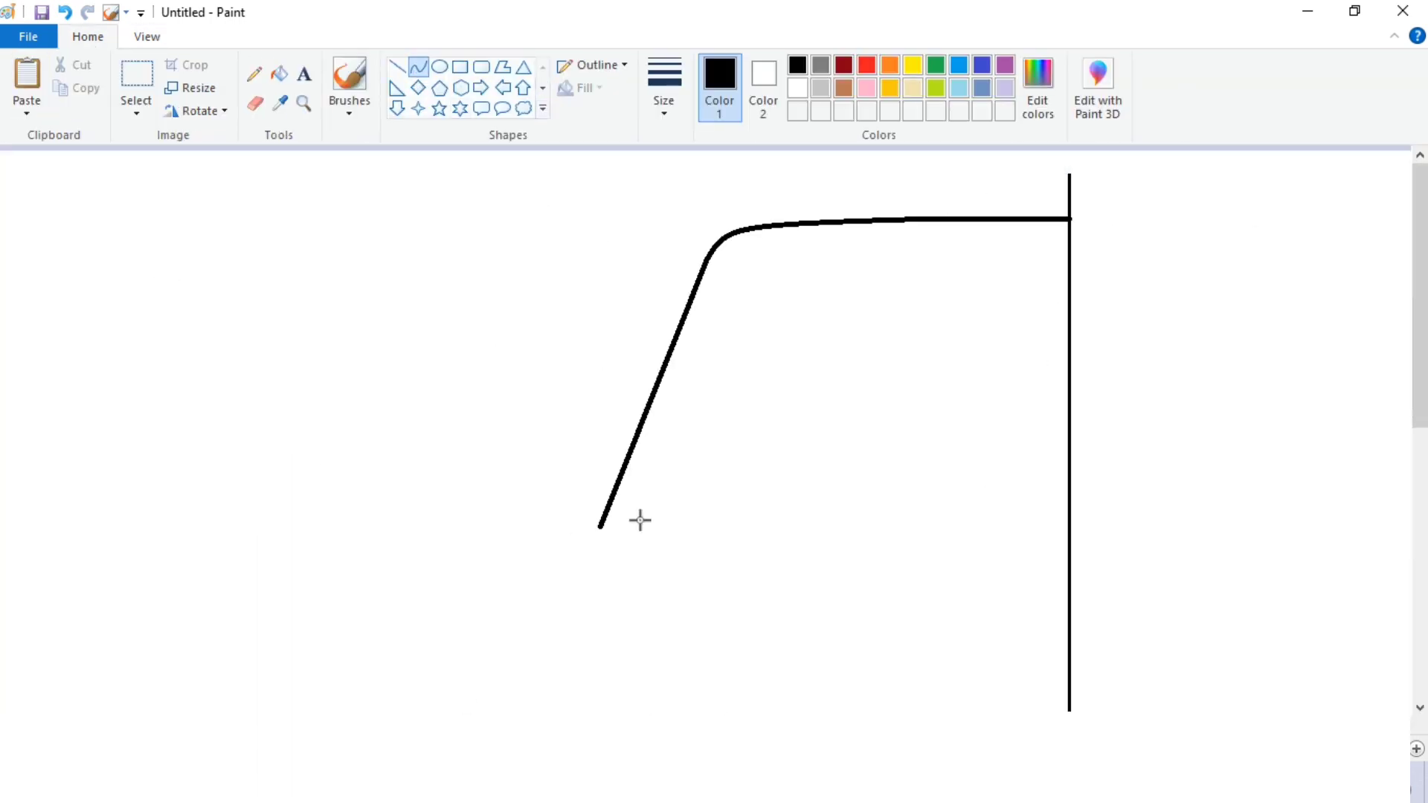
left_click_drag(603, 522, 525, 656)
mouse_move(554, 582)
left_mouse_down()
mouse_move(564, 555)
mouse_move(539, 601)
mouse_move(522, 593)
left_mouse_up()
left_click_drag(564, 657, 564, 639)
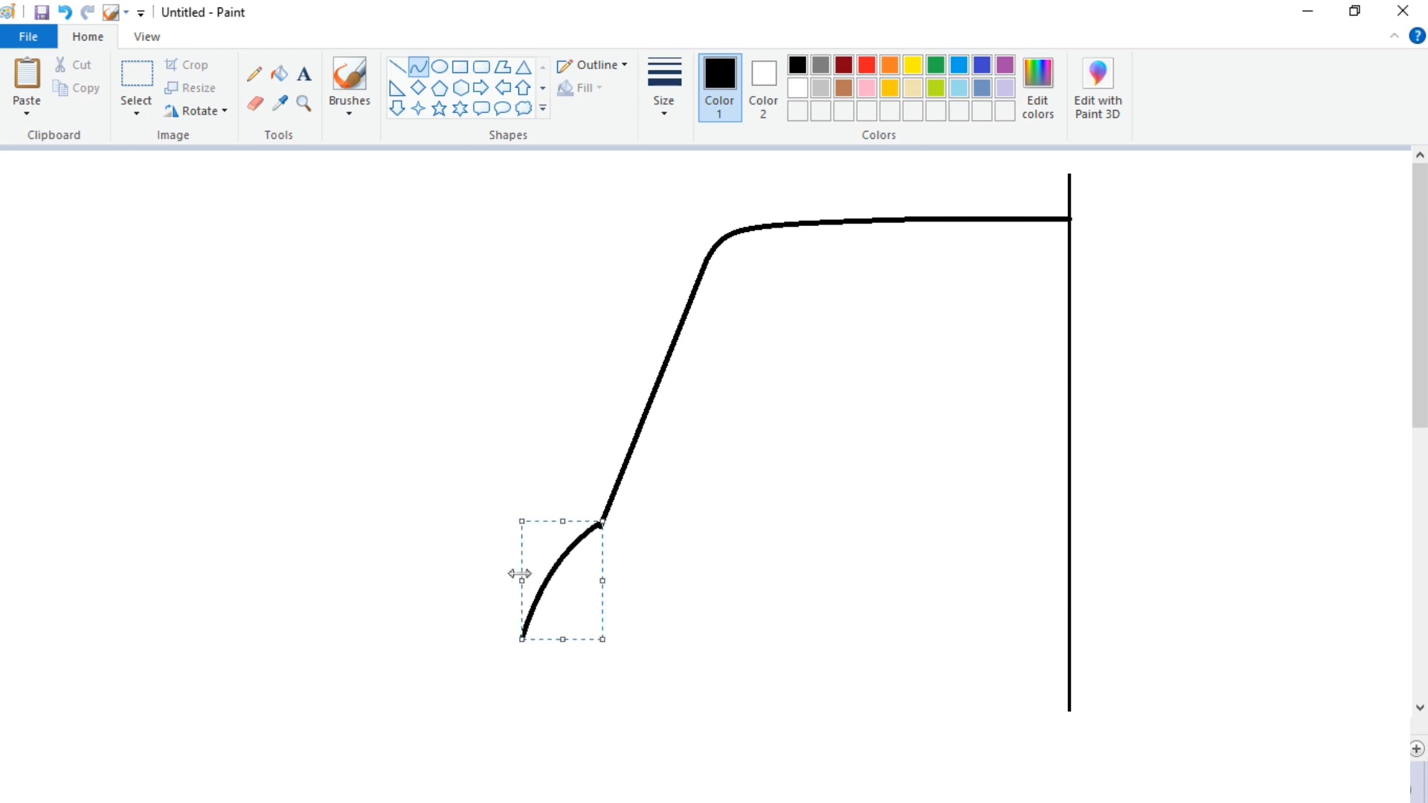
left_click_drag(520, 574, 526, 575)
left_click(632, 574)
Continue the car outline with a second short curve below the upper fender edge.
scroll(563, 495, "down", 2)
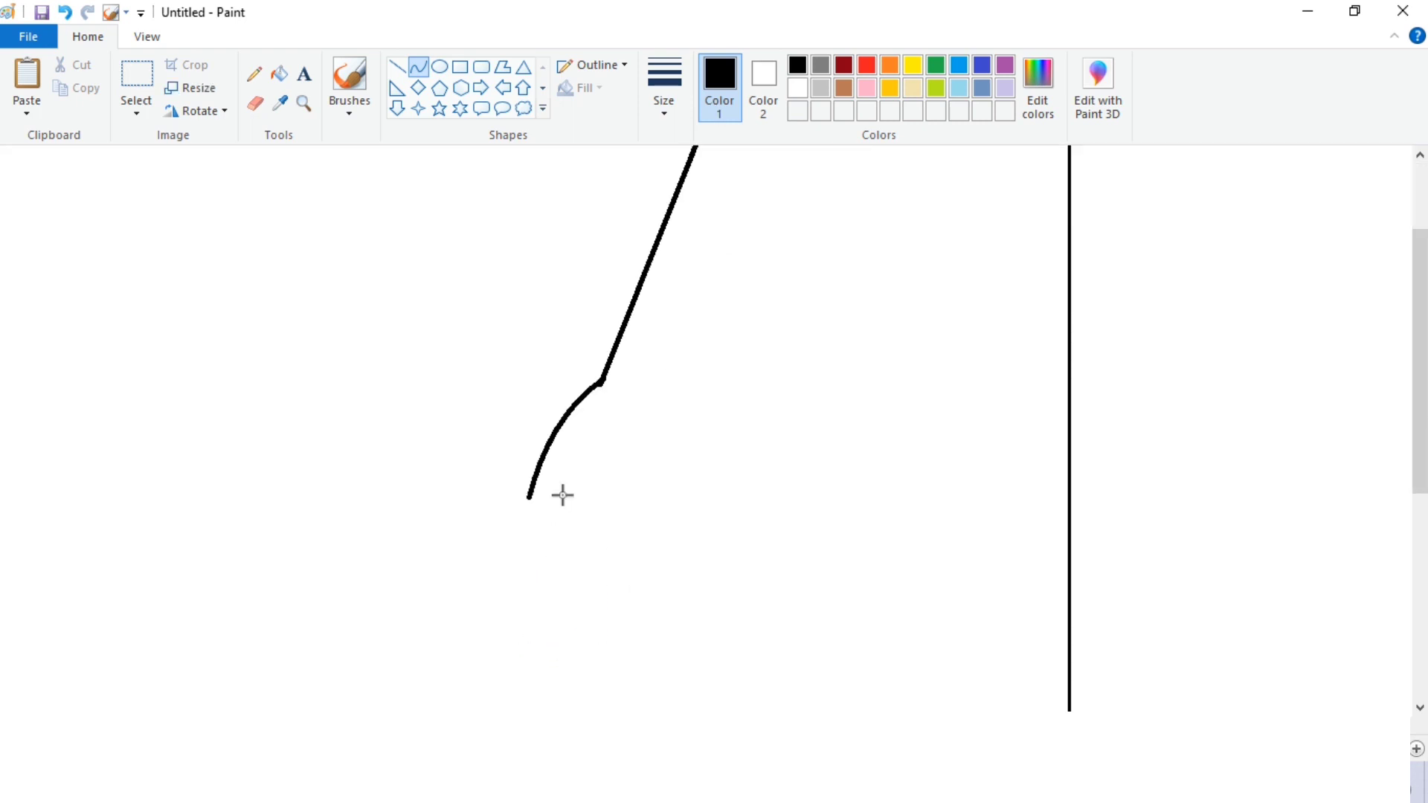
left_click_drag(534, 488, 488, 583)
mouse_move(511, 535)
left_mouse_down()
mouse_move(513, 516)
mouse_move(500, 522)
left_mouse_up()
Draw the long, slightly bowed side of the car body down from the fender curve.
scroll(595, 342, "down", 4)
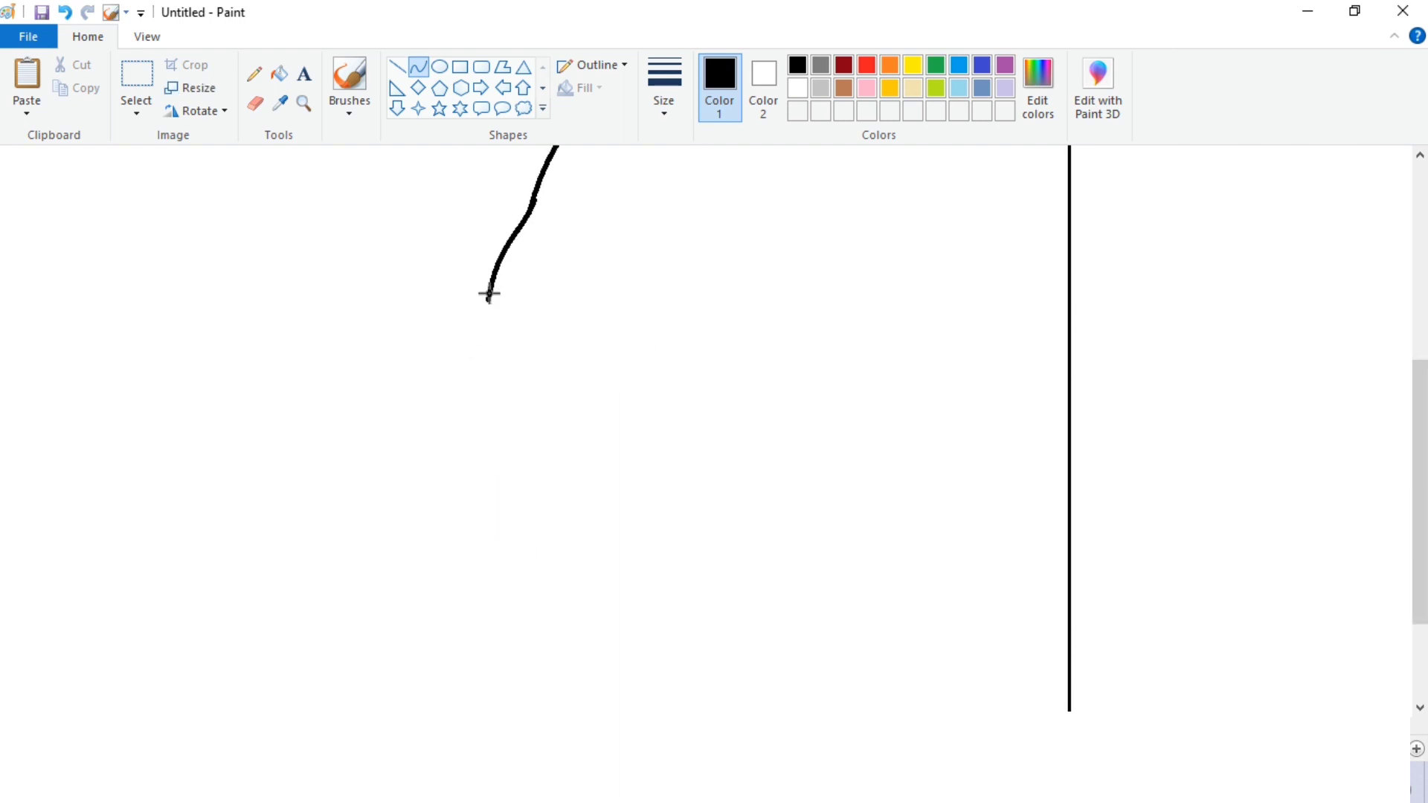
mouse_move(489, 300)
left_mouse_down()
mouse_move(479, 545)
mouse_move(523, 677)
left_mouse_up()
left_click_drag(509, 535, 499, 537)
left_click_drag(509, 601, 506, 606)
Draw the car's bottom edge from the body side to the centre line with a rounded lower corner.
mouse_move(505, 675)
left_mouse_down()
mouse_move(504, 659)
mouse_move(716, 640)
left_mouse_up()
left_click(612, 534)
left_click(143, 46)
left_click(70, 82)
left_click_drag(475, 640, 456, 637)
left_click(452, 629)
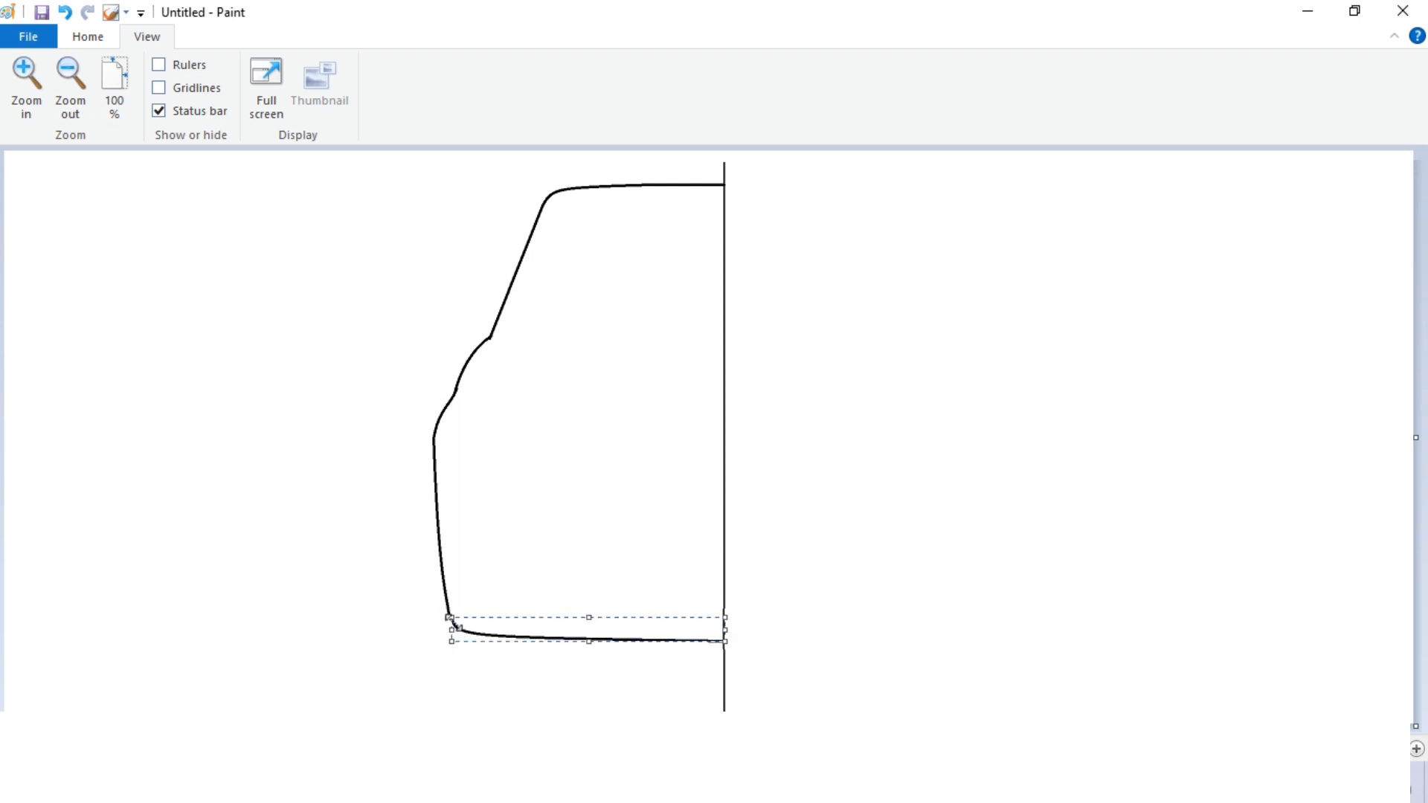
left_click(547, 541)
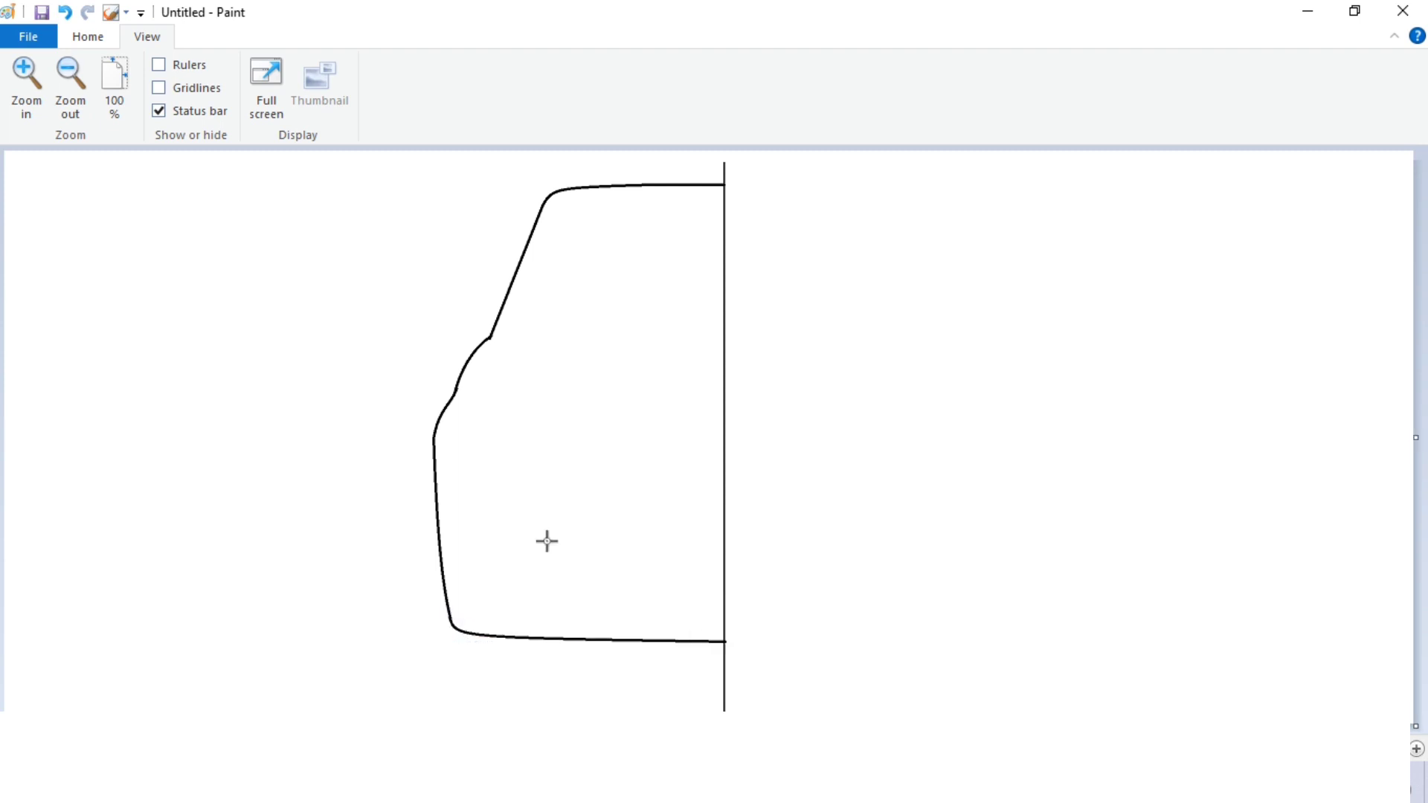
Draw the windshield's slightly arched lower edge from beside the pillar base to the centre line.
left_click_drag(503, 337, 726, 328)
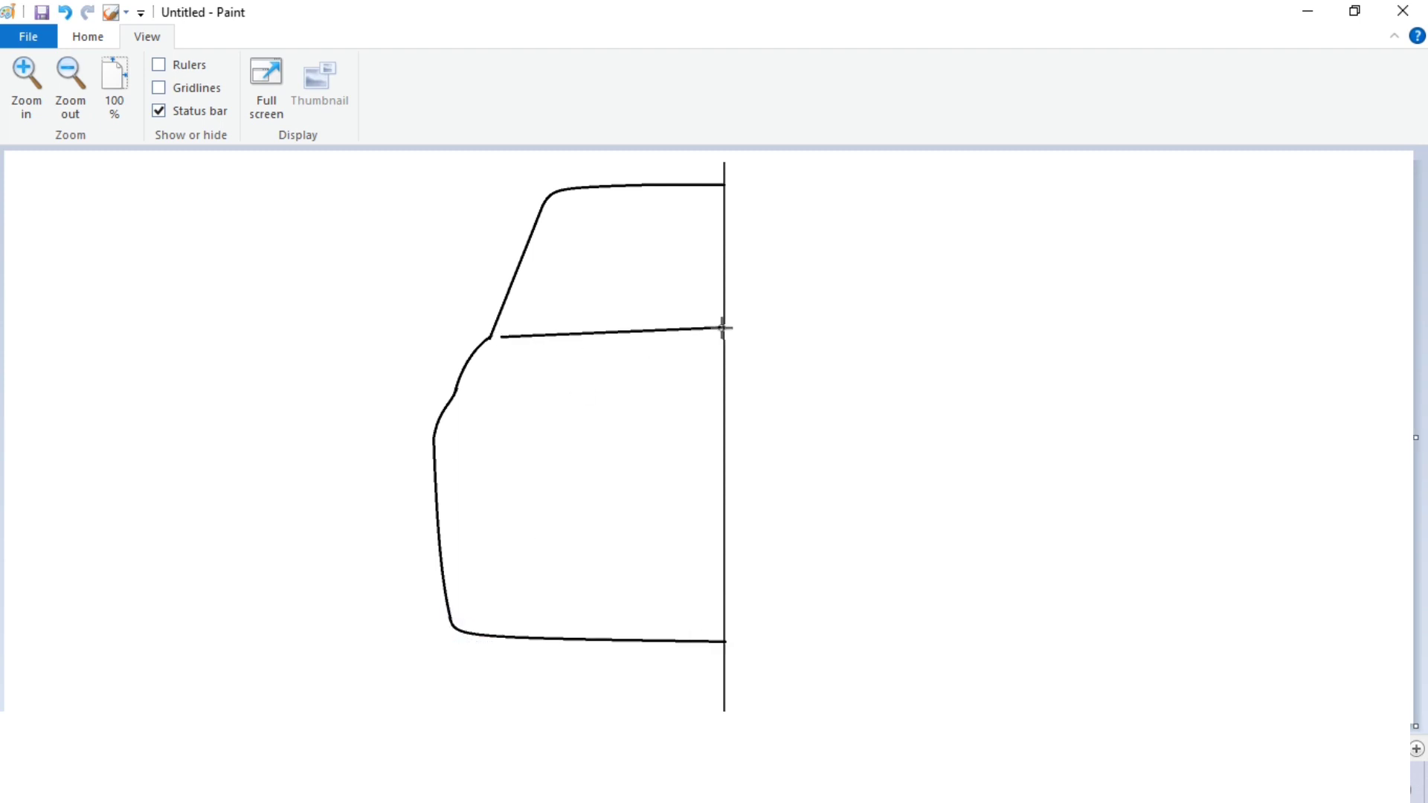
left_click_drag(579, 334, 587, 331)
left_click(585, 329)
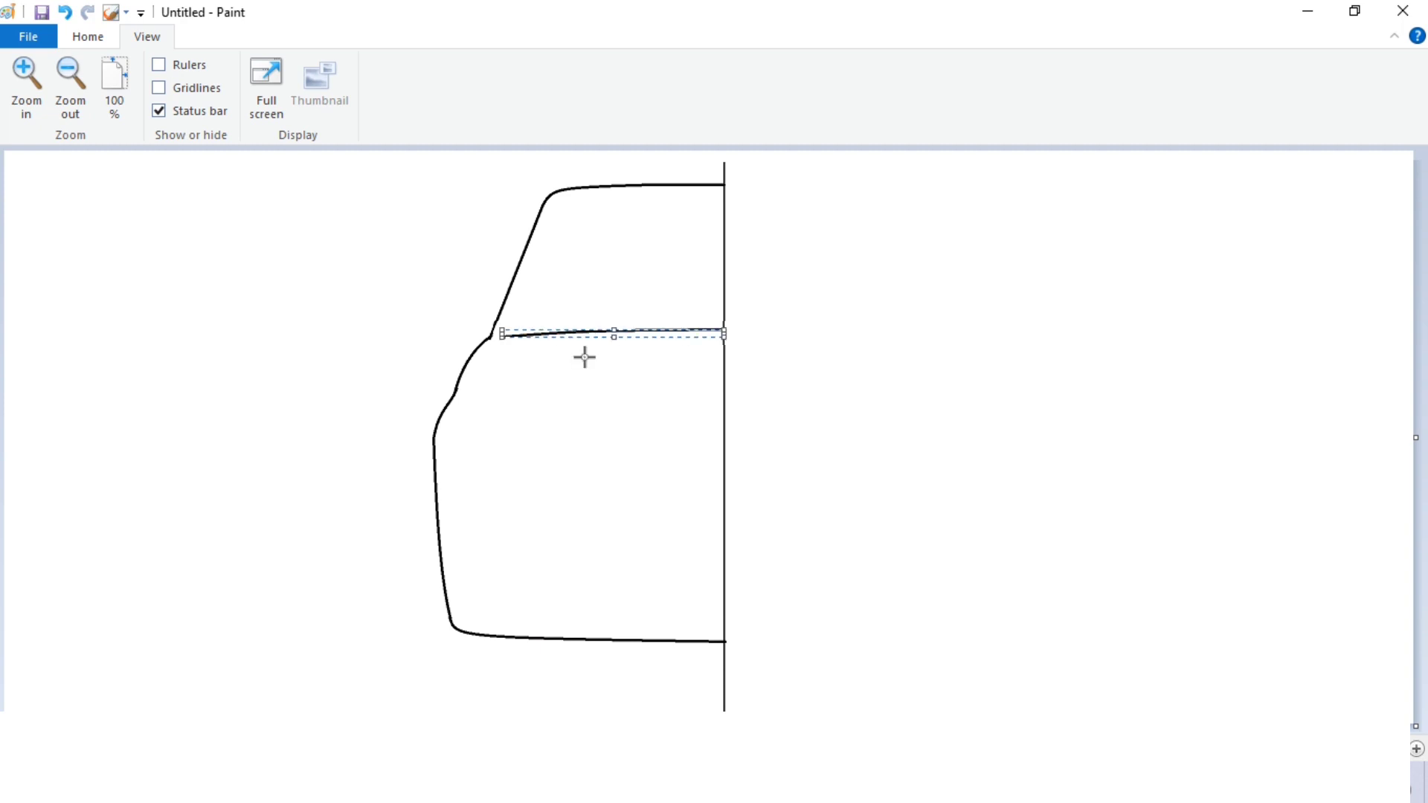
left_click(584, 357)
Draw the windshield's side edge parallel to the pillar, curving inward at the upper corner.
mouse_move(501, 337)
left_mouse_down()
mouse_move(545, 207)
mouse_move(570, 200)
mouse_move(537, 203)
left_mouse_up()
left_click(560, 210)
left_click_drag(571, 270, 569, 270)
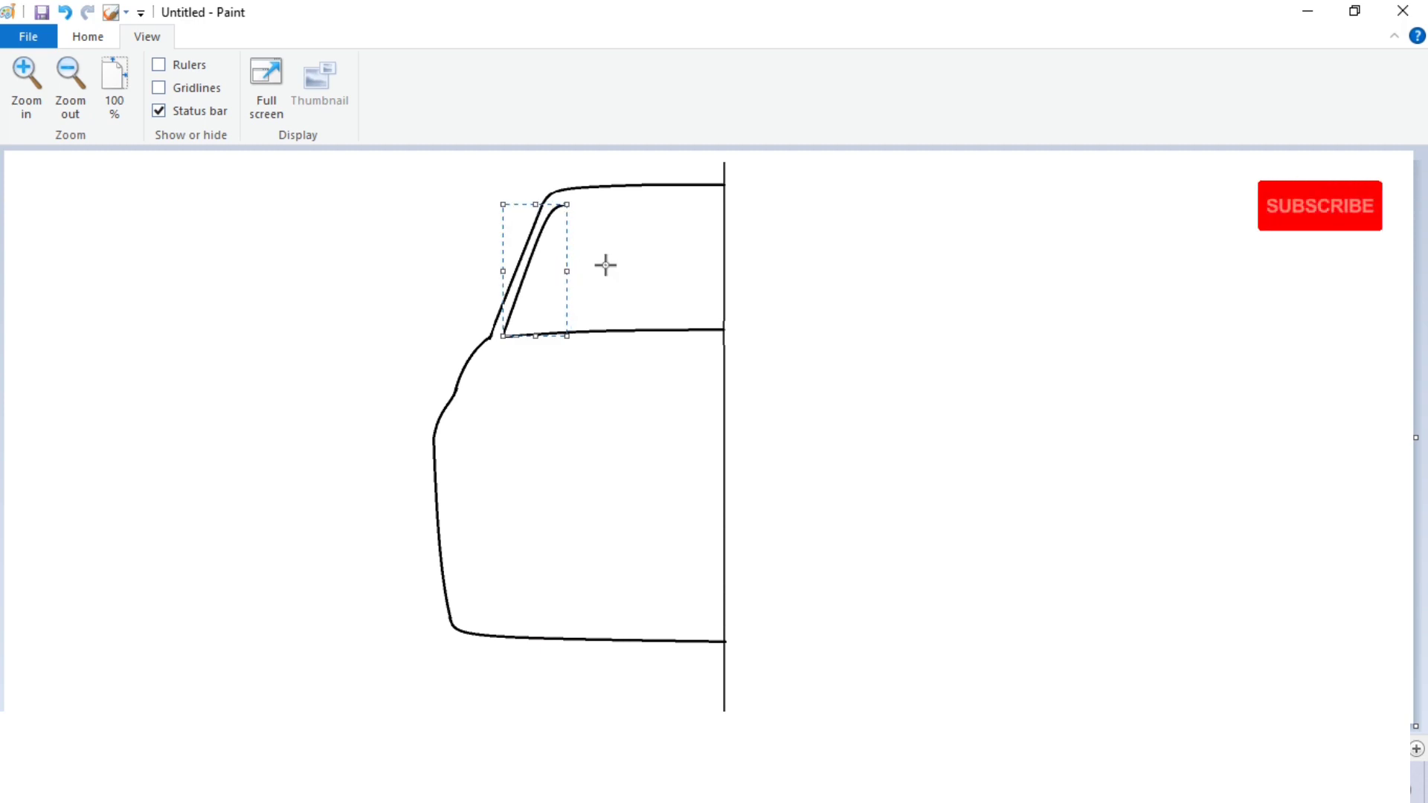
left_click(606, 265)
Draw the windshield's upper edge below the roof line from the rounded corner to the centre line.
left_click(27, 83)
left_click_drag(476, 725, 842, 725)
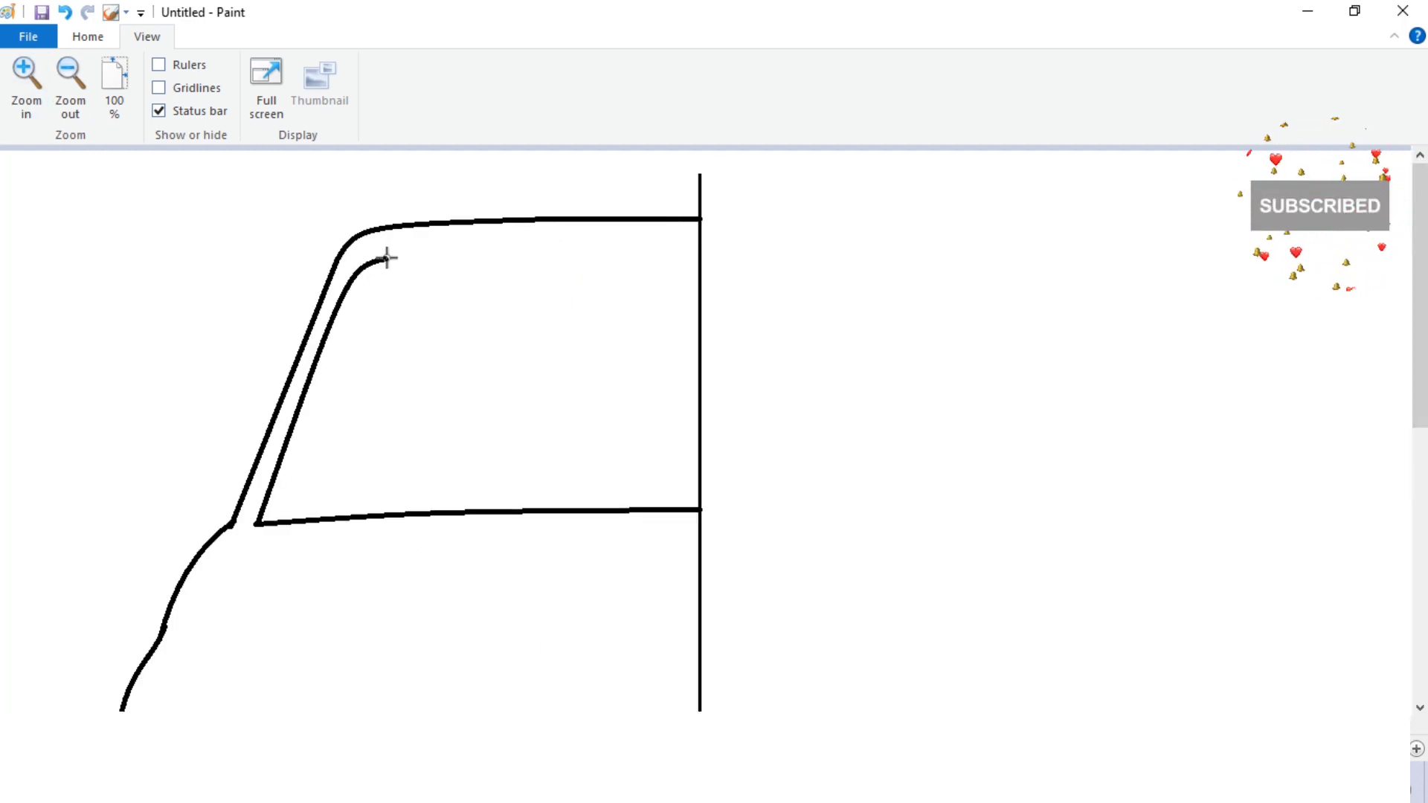
left_click_drag(387, 258, 699, 246)
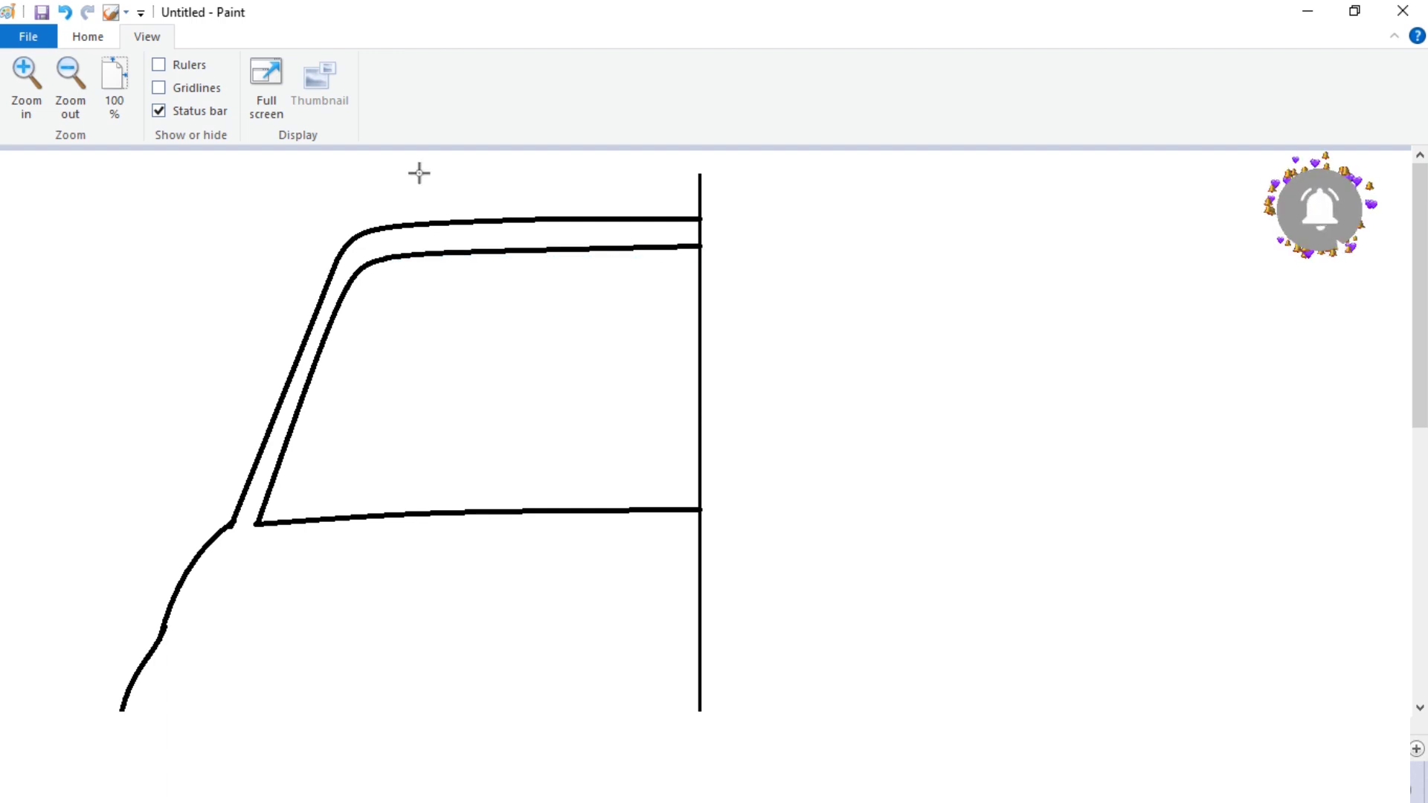
Draw the side mirror's upper contour beside the pillar as a curve with a rounded inner corner.
left_click(70, 97)
left_click(27, 83)
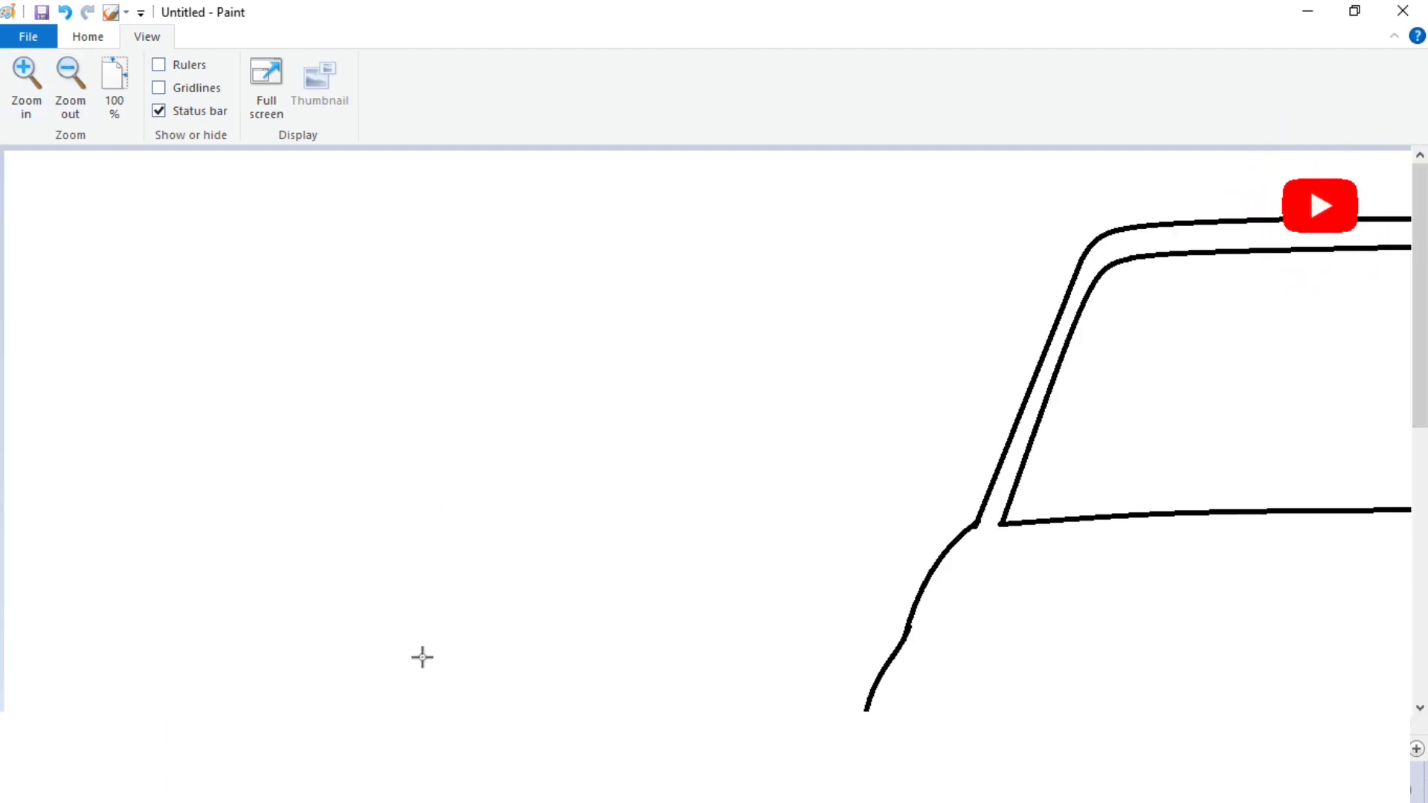
left_click_drag(422, 725, 663, 725)
left_click(88, 37)
left_click(419, 67)
left_click_drag(409, 418, 501, 479)
left_click(504, 402)
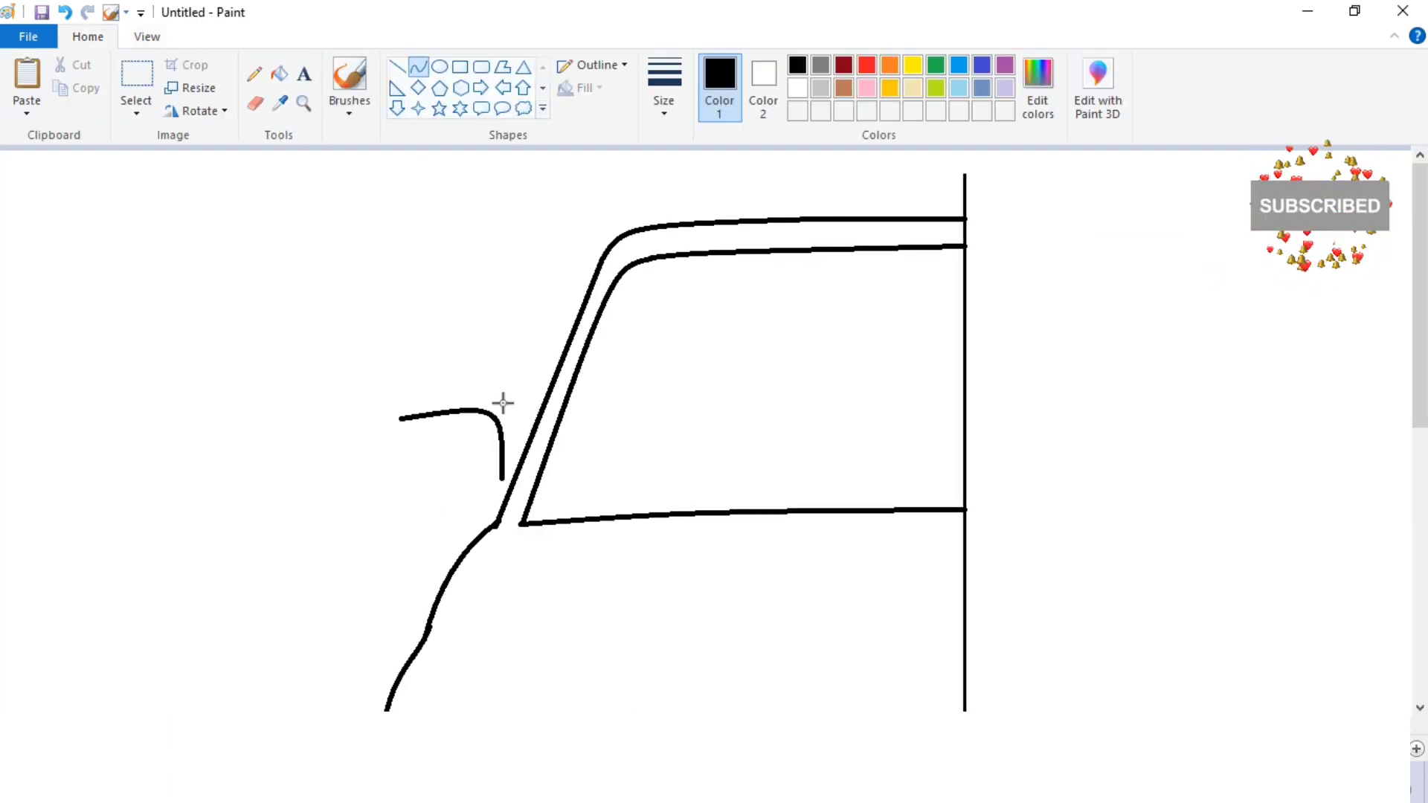
left_click_drag(503, 403, 497, 406)
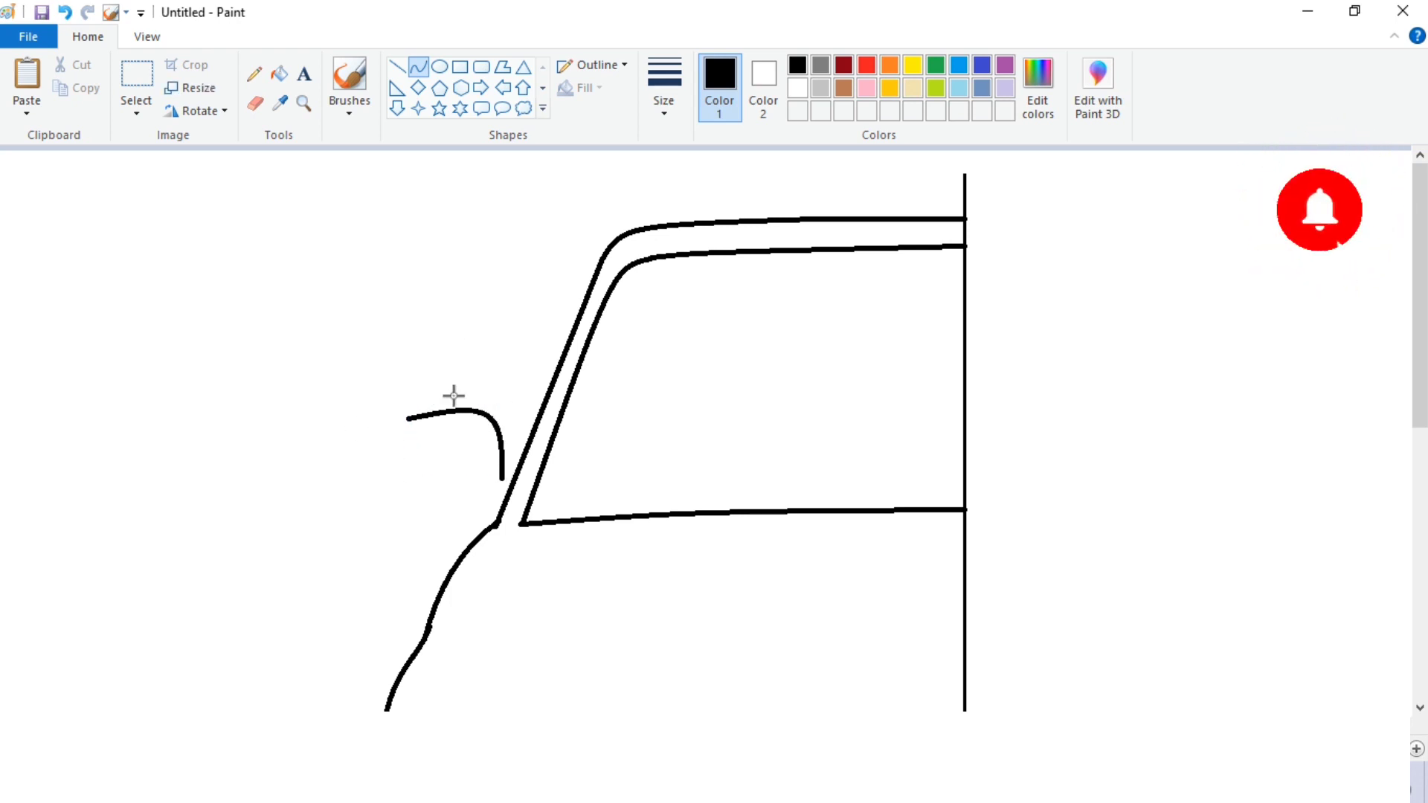
Close the side mirror with a rounded lower contour and add a dividing line connecting it to the pillar.
mouse_move(407, 417)
left_mouse_down()
mouse_move(403, 485)
mouse_move(388, 462)
mouse_move(430, 495)
mouse_move(493, 508)
left_mouse_up()
mouse_move(435, 496)
left_mouse_down()
mouse_move(424, 509)
mouse_move(468, 479)
mouse_move(512, 484)
left_mouse_up()
left_click(520, 476)
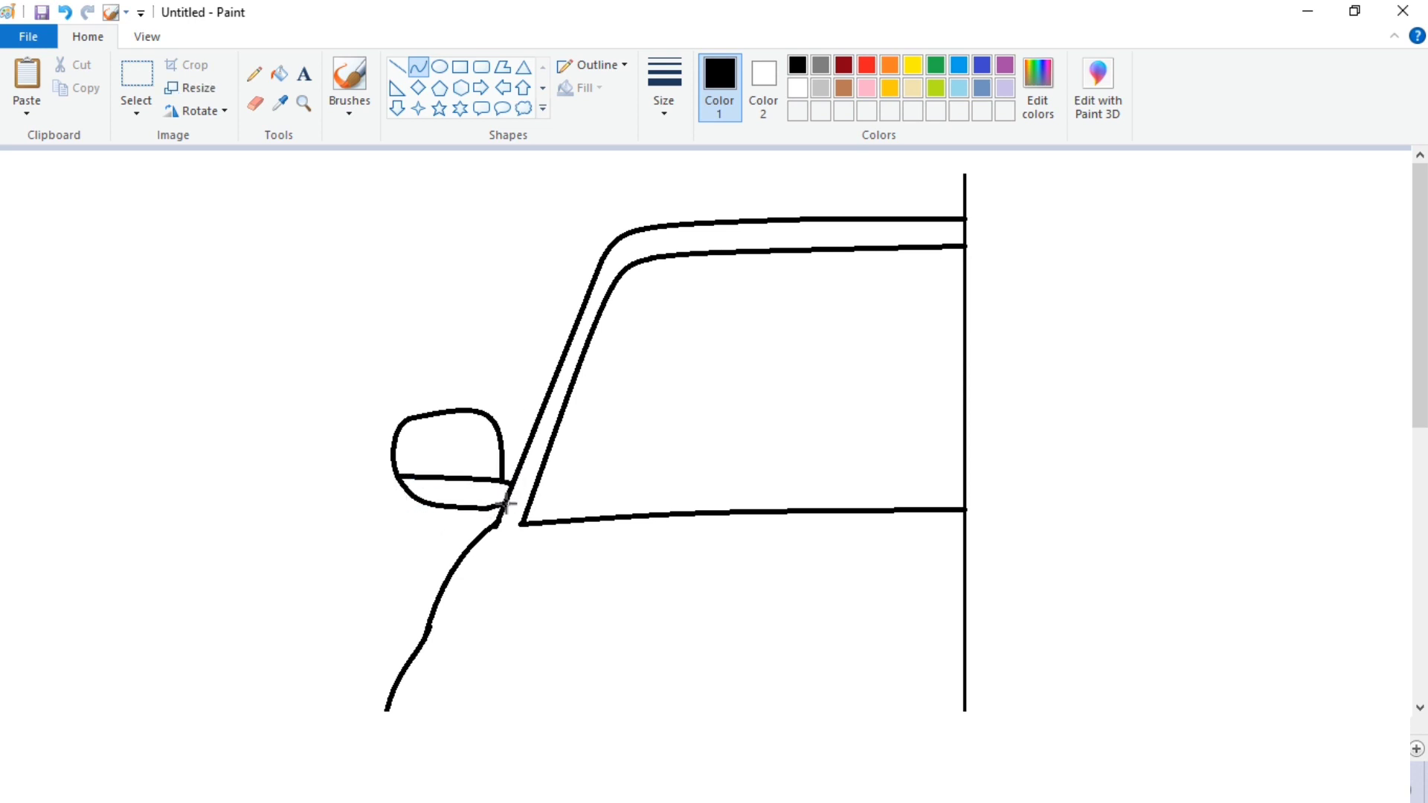
double_click(498, 504)
Add a short curved detail line inside the side mirror just above its dividing line.
left_click(388, 451)
left_click_drag(396, 467, 464, 476)
double_click(458, 467)
left_click(470, 306)
Draw the hood's front edge as a slightly sagging curve from the fender to the centre line.
left_click(147, 36)
left_click(71, 86)
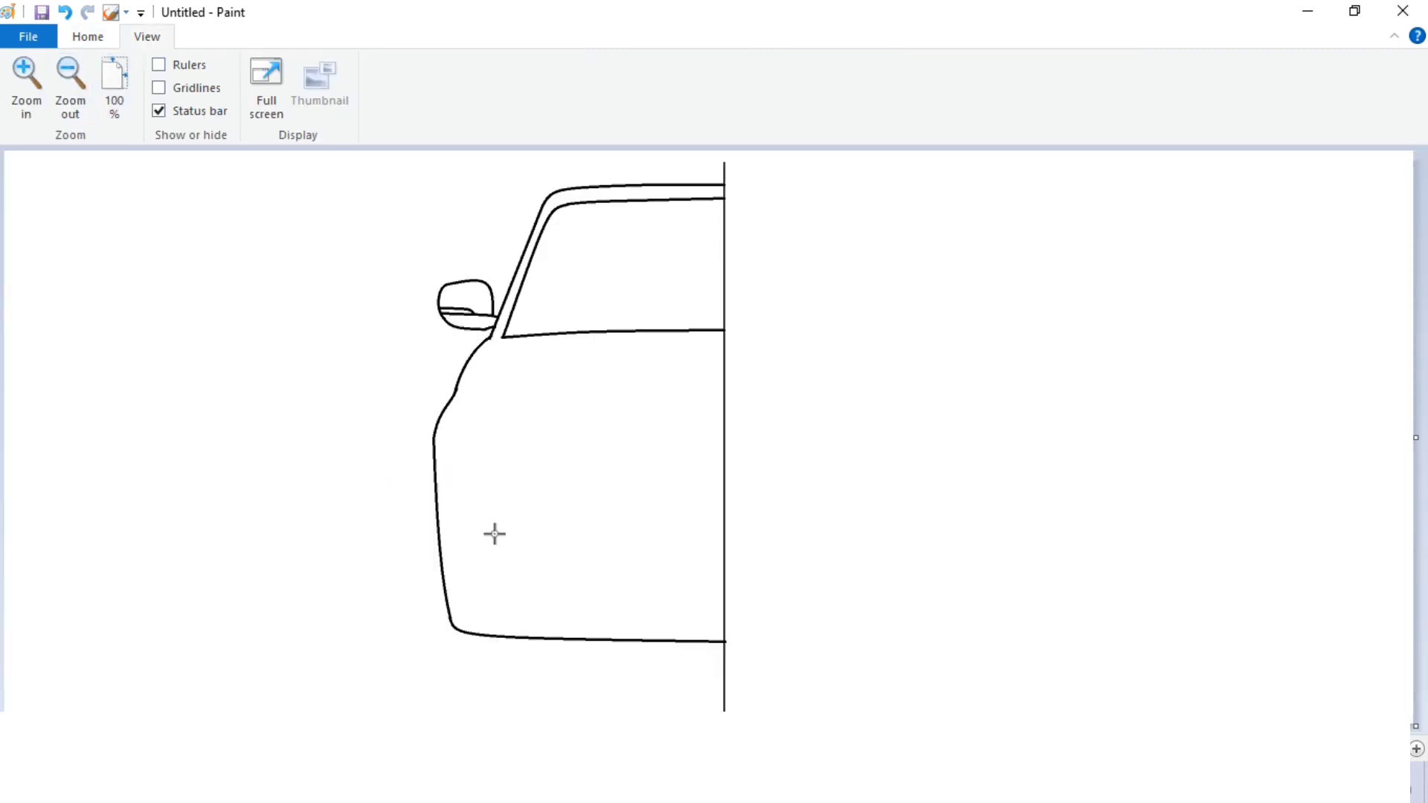
left_click(88, 36)
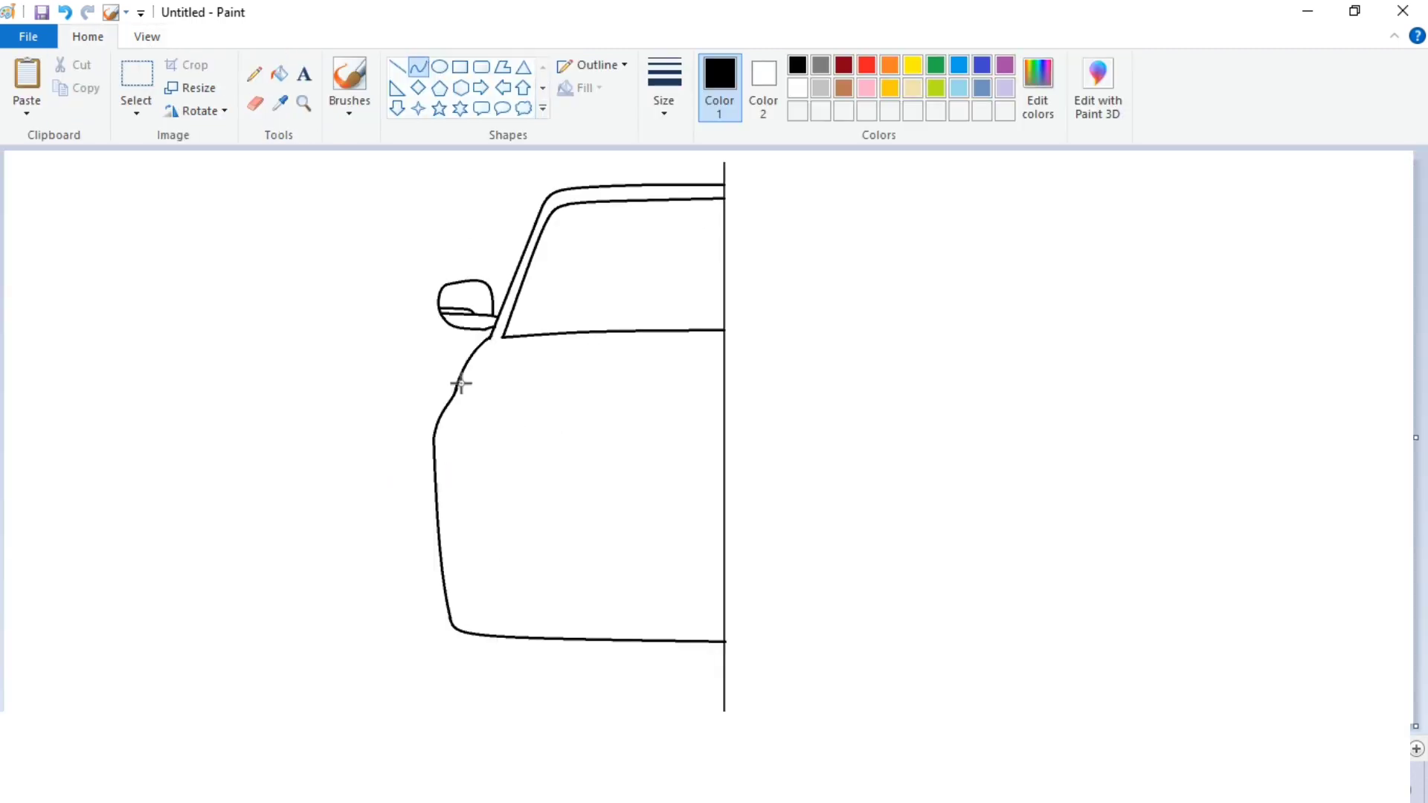
left_click_drag(461, 384, 725, 388)
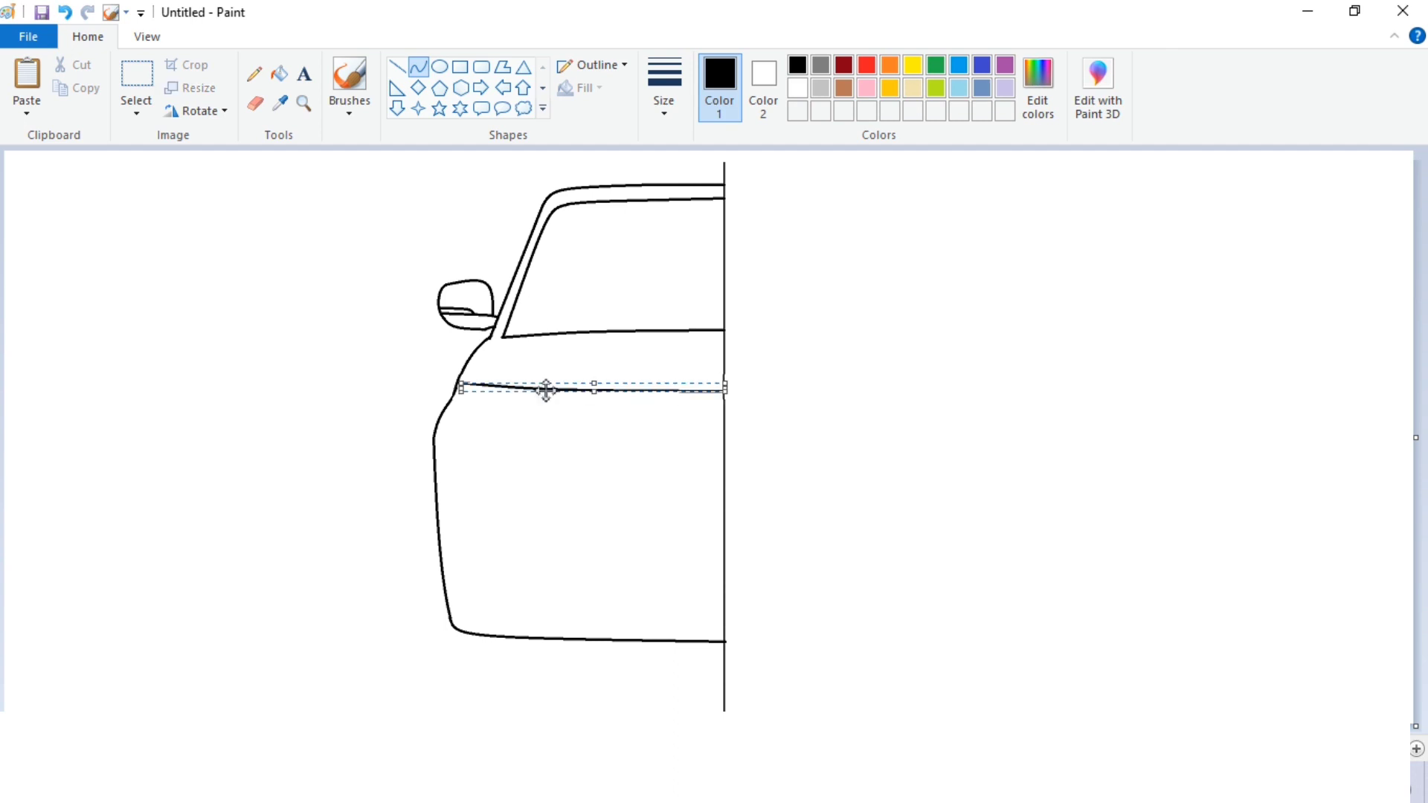
left_click(646, 310)
Draw the headlight's outer and lower edge as a curve from the fender with a rounded corner.
left_click(146, 37)
left_click(26, 82)
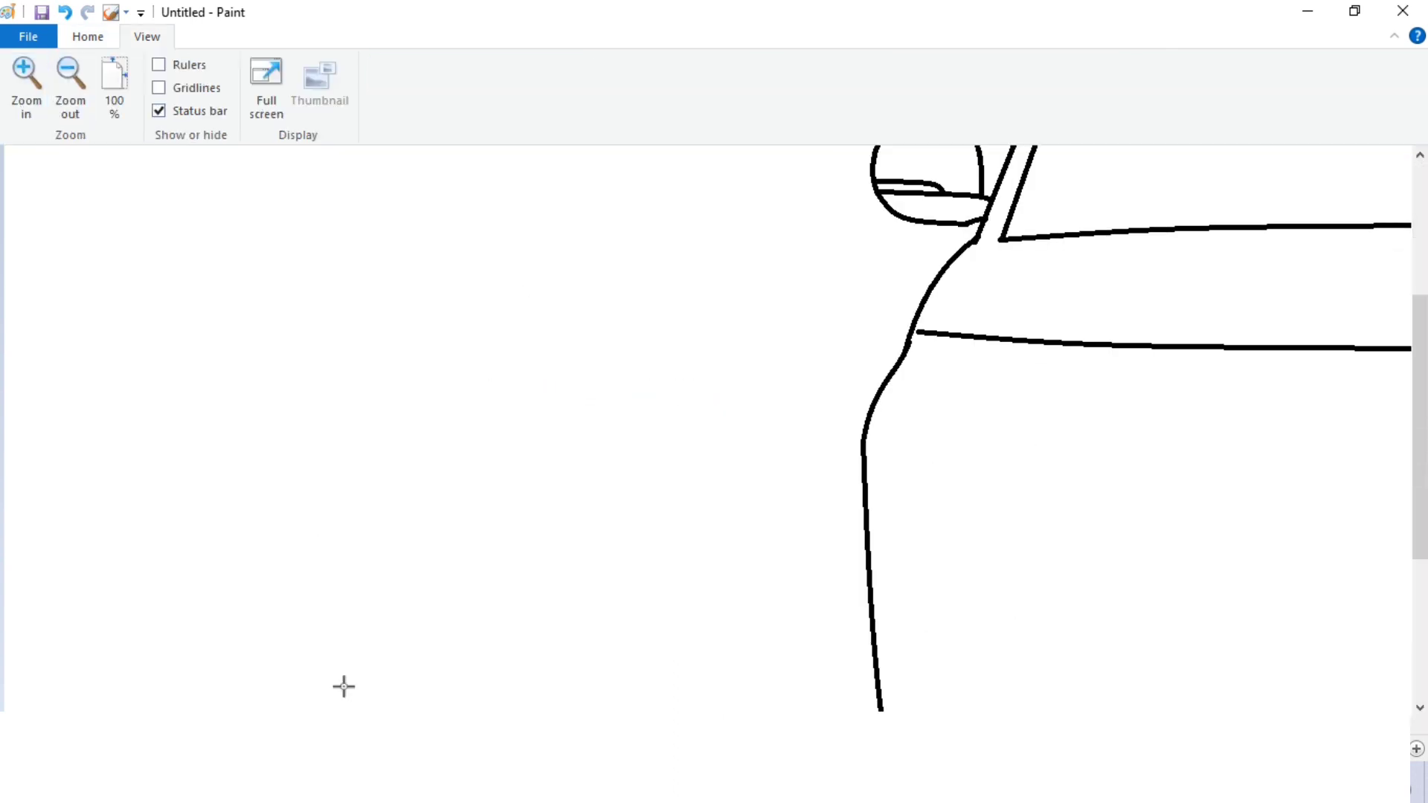
scroll(344, 685, "right", 5)
left_click(88, 36)
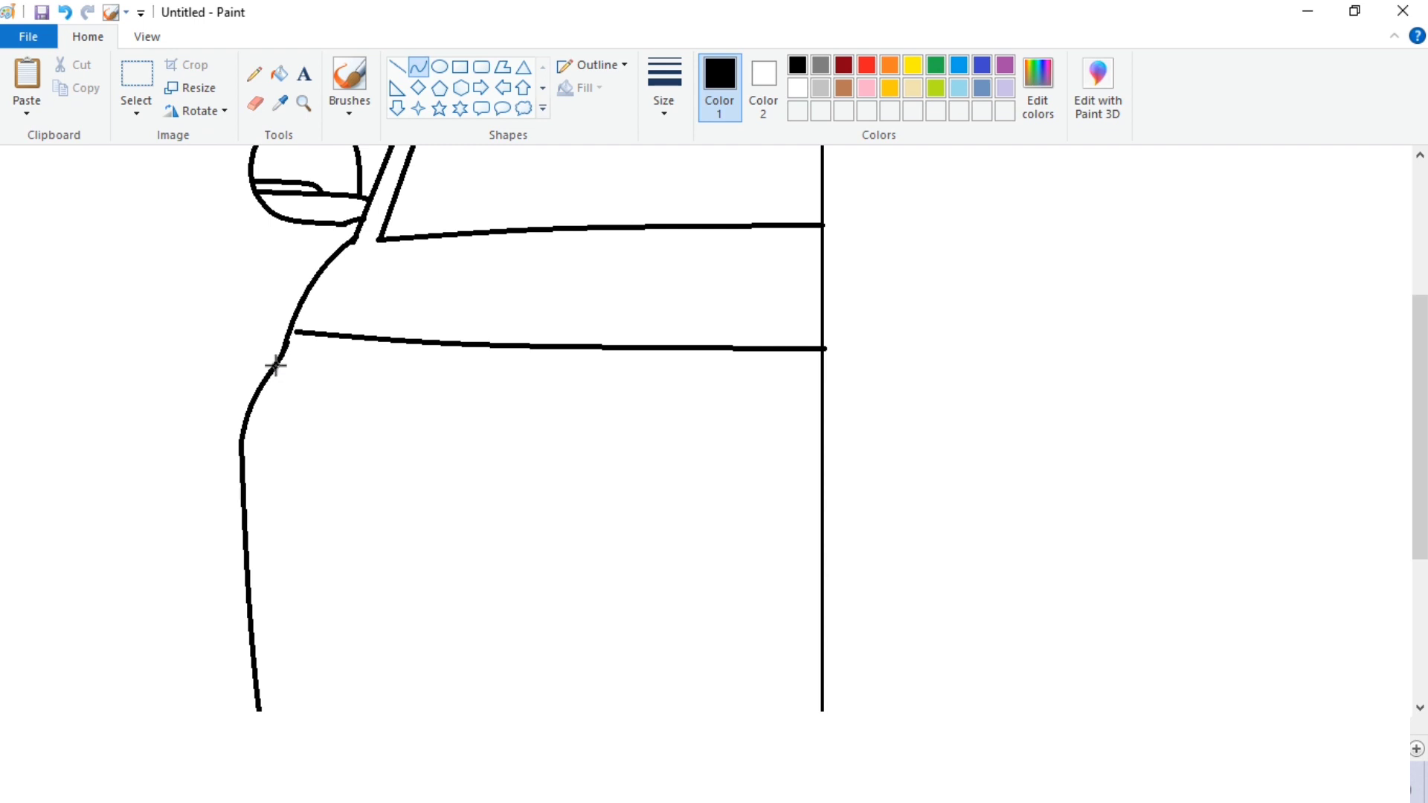
mouse_move(276, 365)
left_mouse_down()
mouse_move(360, 443)
mouse_move(397, 451)
left_mouse_up()
mouse_move(342, 446)
left_mouse_down()
mouse_move(266, 445)
mouse_move(266, 410)
left_mouse_up()
left_click(266, 411)
Extend the headlight's lower edge inward, step it down with a rounded corner, and continue it straight to the centre line.
left_click_drag(399, 451, 492, 455)
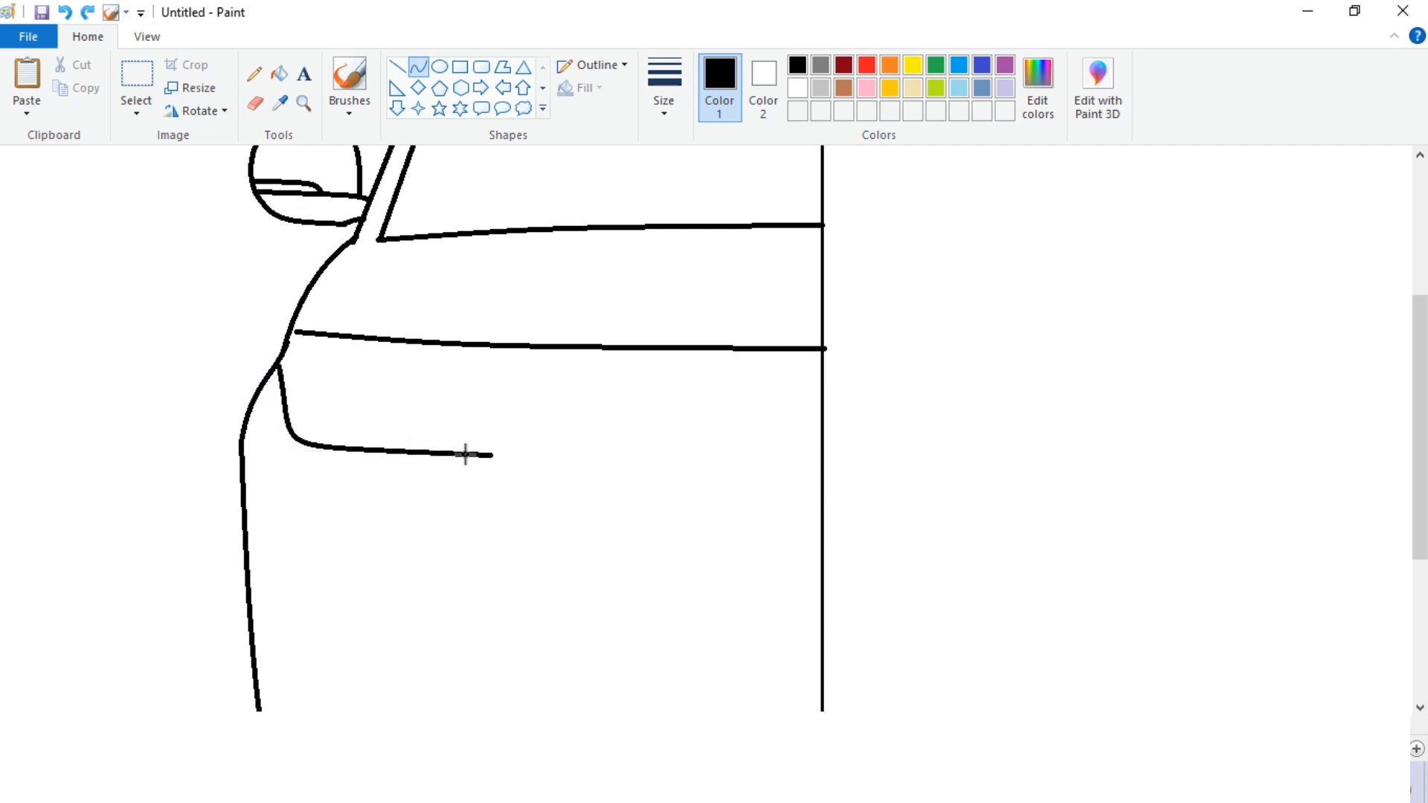
double_click(466, 454)
left_click(515, 436)
mouse_move(529, 495)
left_mouse_down()
mouse_move(557, 503)
mouse_move(502, 499)
left_mouse_up()
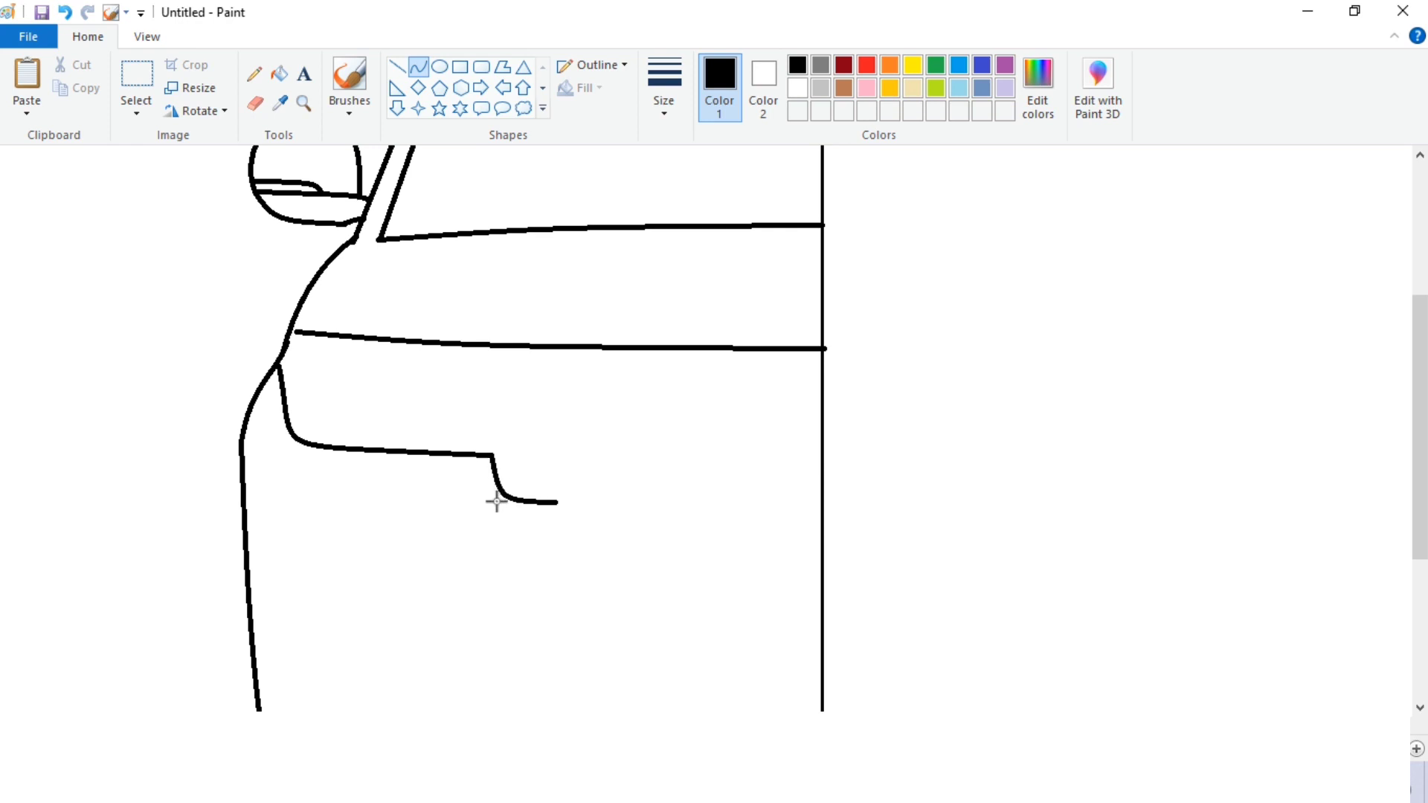
left_click(397, 67)
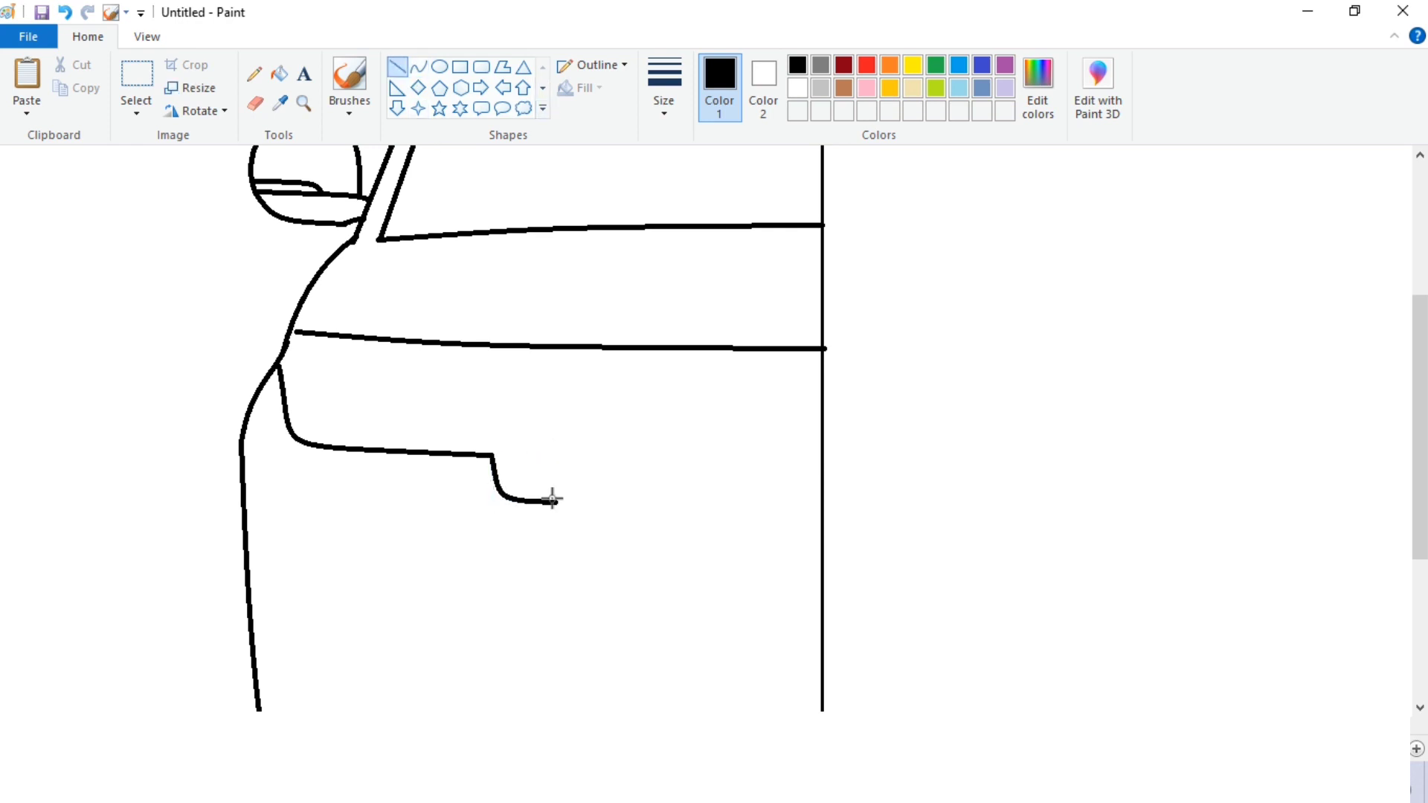
left_click_drag(556, 502, 823, 503)
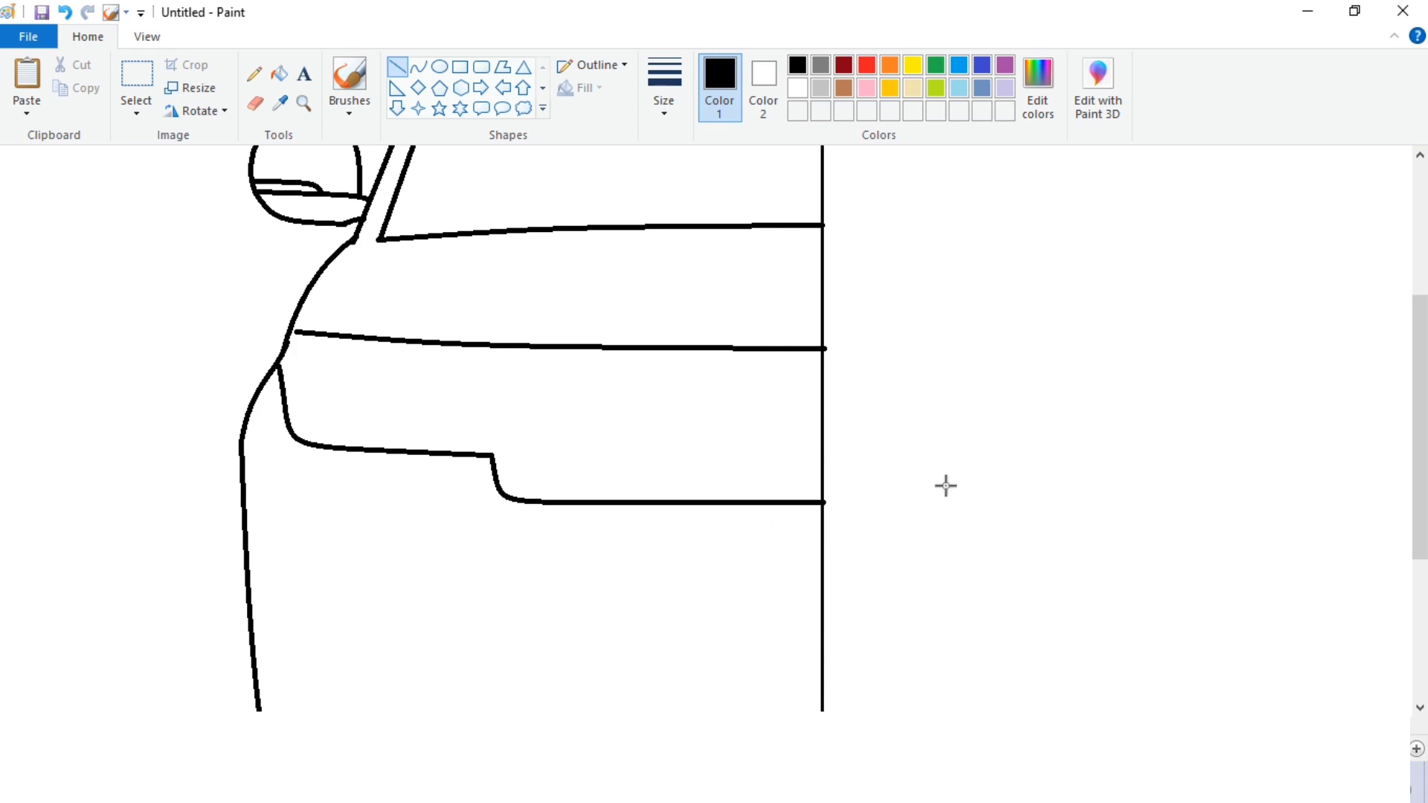
Draw the grille's inner outline with a rounded lower side corner and straight lower and upper lines ending at the centre line.
left_click(419, 69)
mouse_move(515, 346)
left_mouse_down()
mouse_move(578, 486)
mouse_move(525, 487)
left_mouse_up()
left_click_drag(515, 420, 523, 421)
left_click(484, 386)
left_click(398, 67)
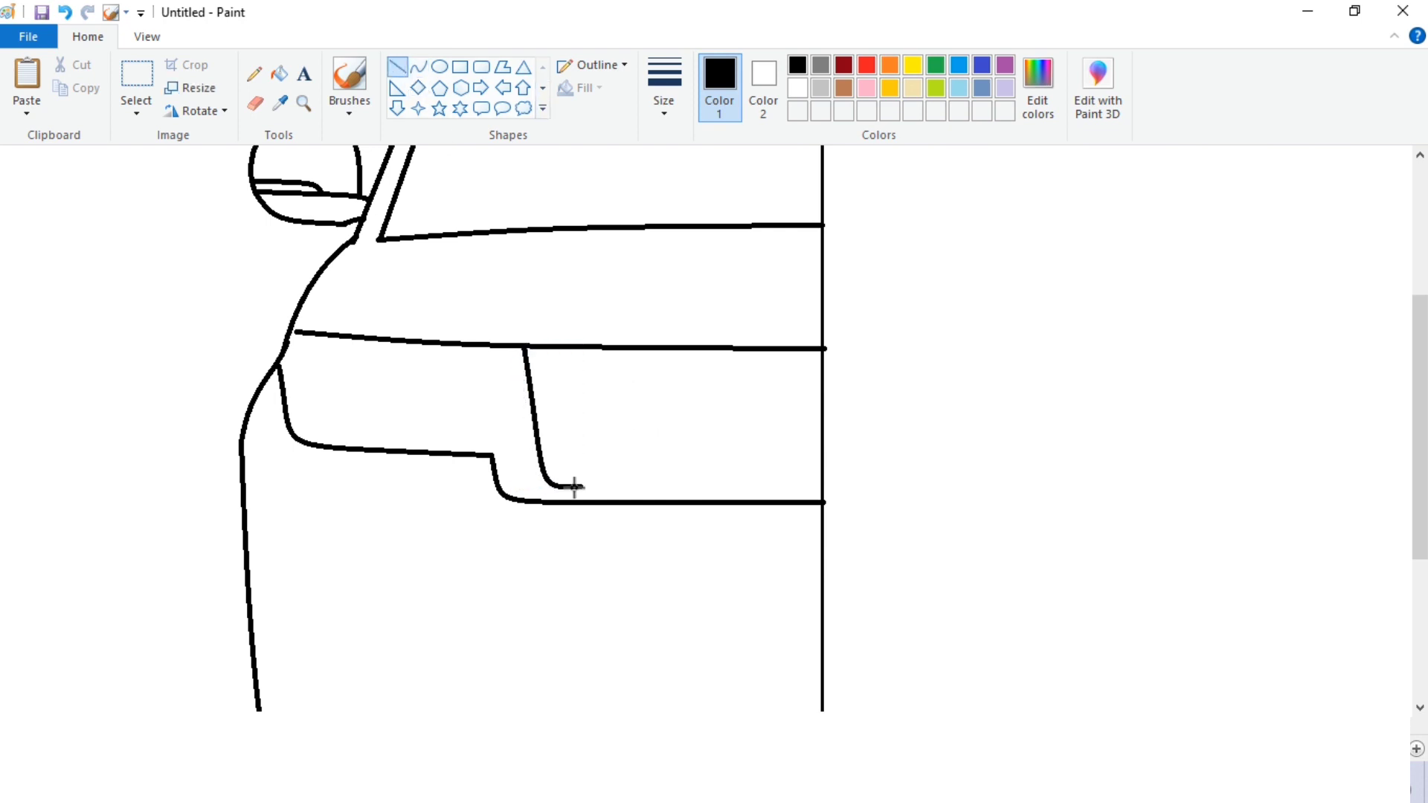
left_click_drag(574, 487, 823, 488)
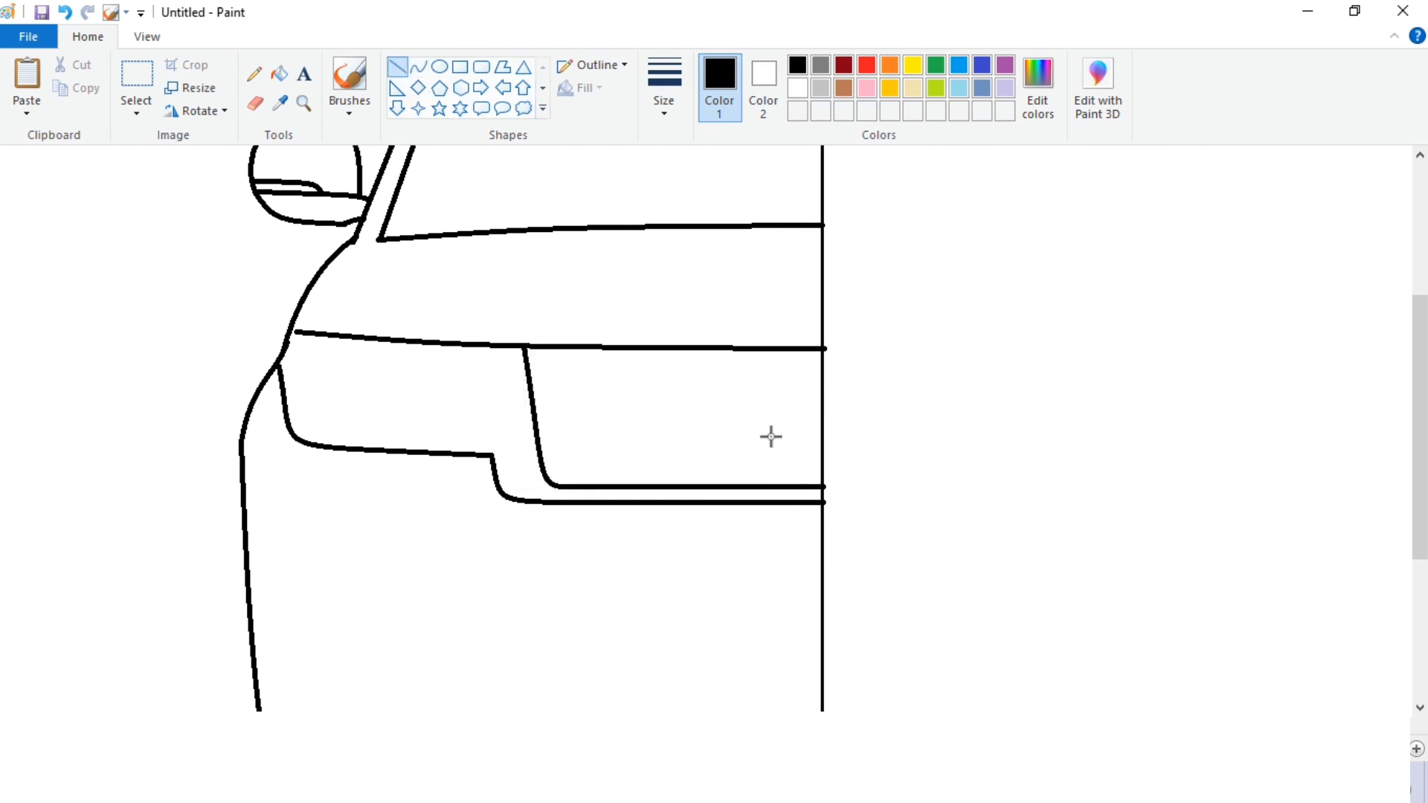
left_click_drag(528, 352, 736, 362)
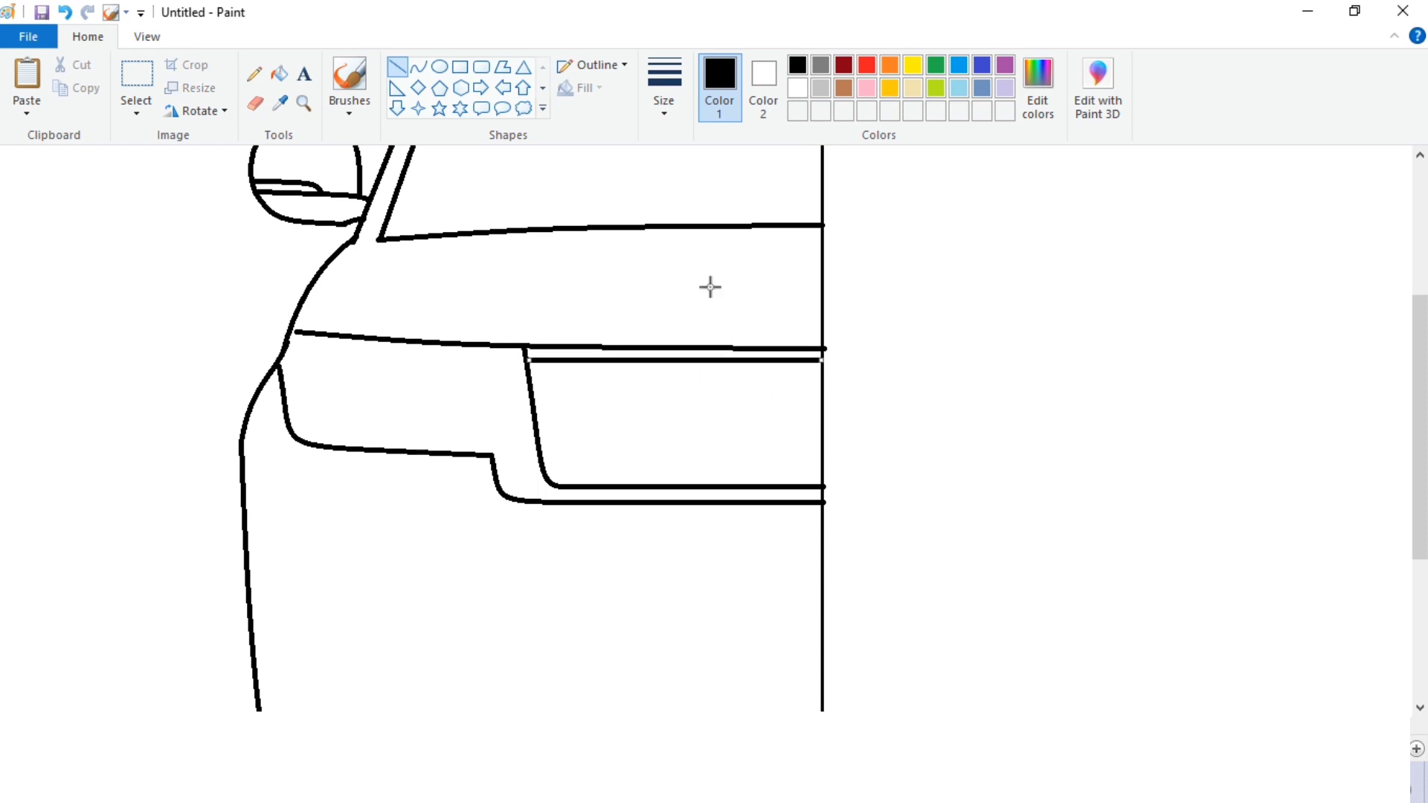
Add a parallel outer border along the grille's side and lower edge, ending at the centre line.
left_click(421, 68)
mouse_move(511, 344)
left_mouse_down()
mouse_move(551, 490)
mouse_move(526, 469)
mouse_move(530, 483)
left_mouse_up()
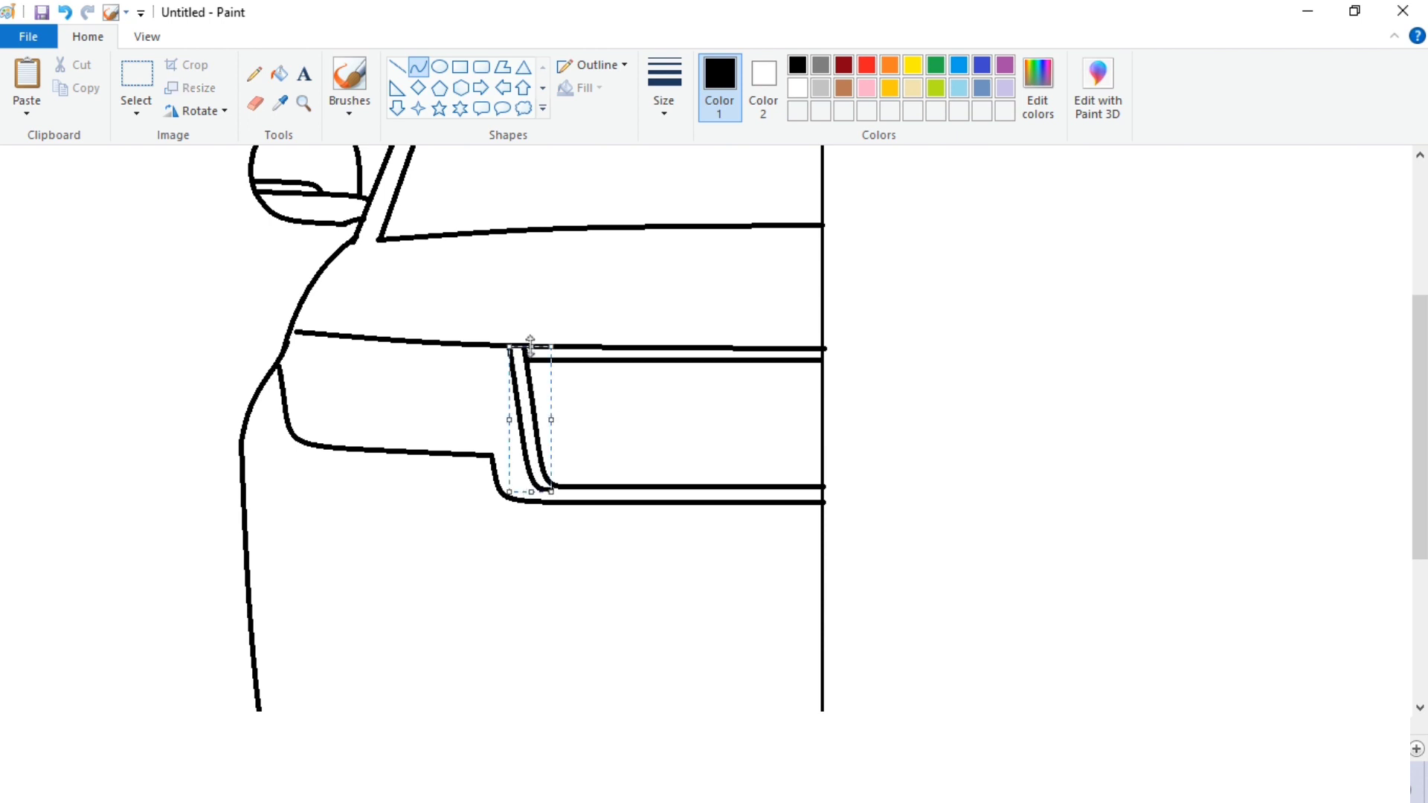
left_click(581, 440)
left_click(396, 67)
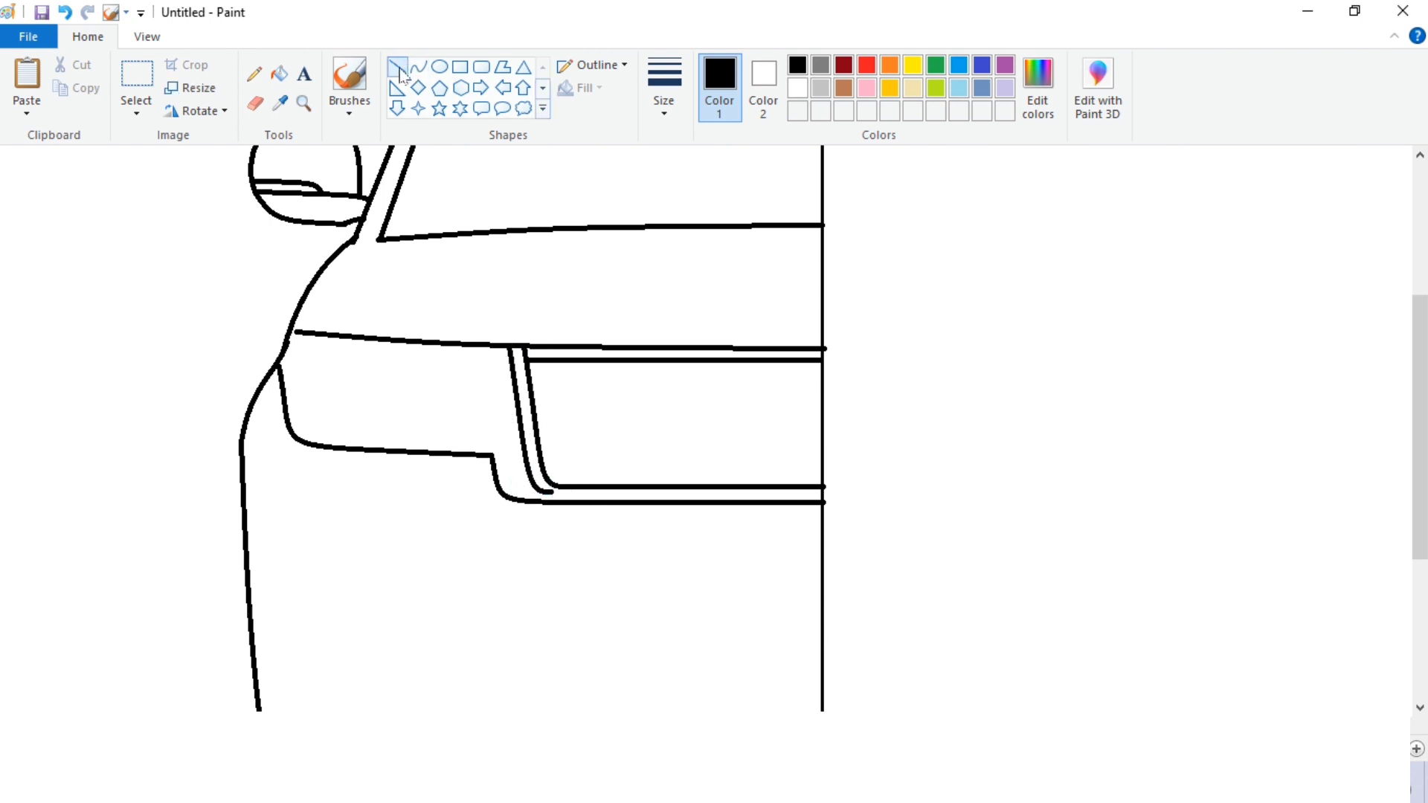
left_click_drag(555, 492, 822, 514)
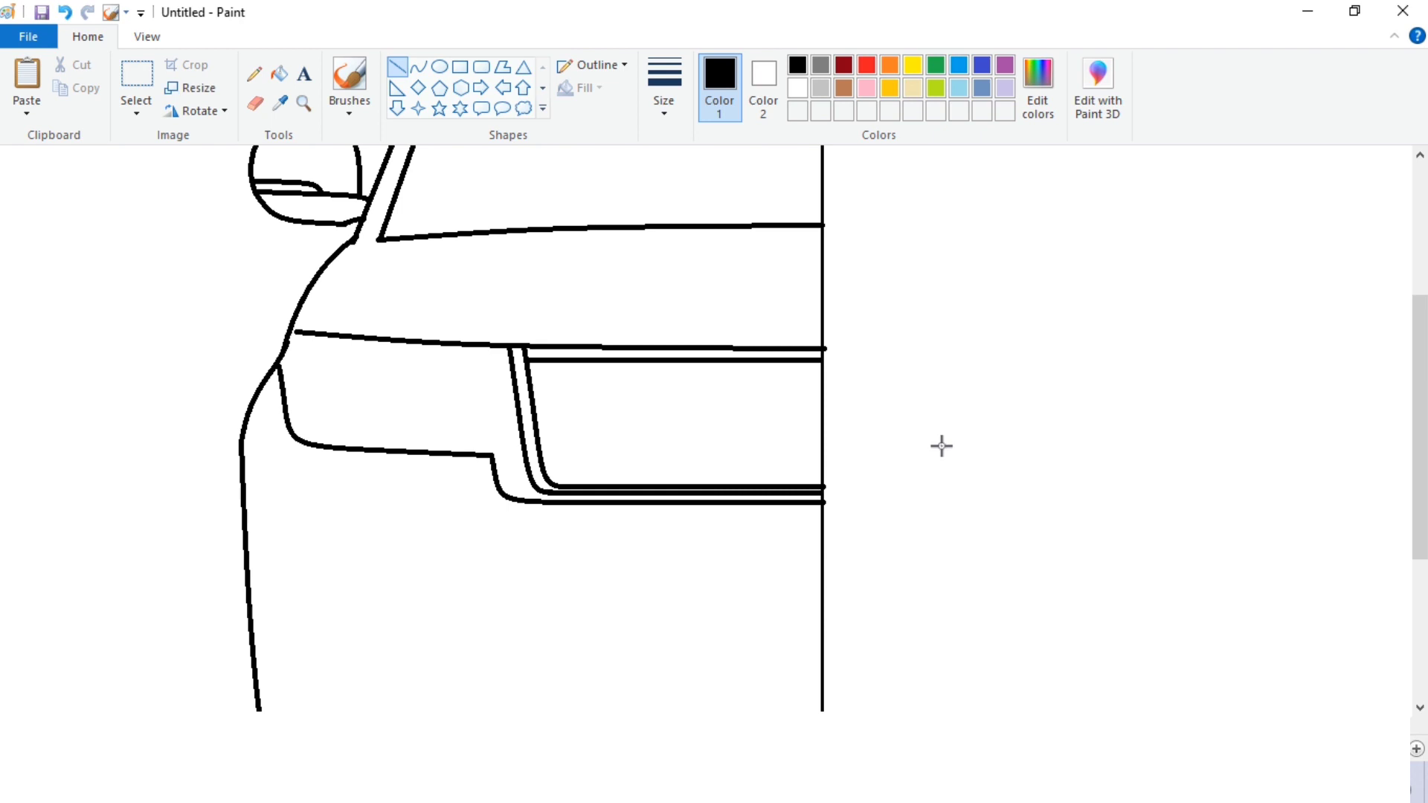
Draw the headlight's inner outline as a curve with a rounded lower corner, and narrow it to sit just inside the outer edge.
left_click(418, 67)
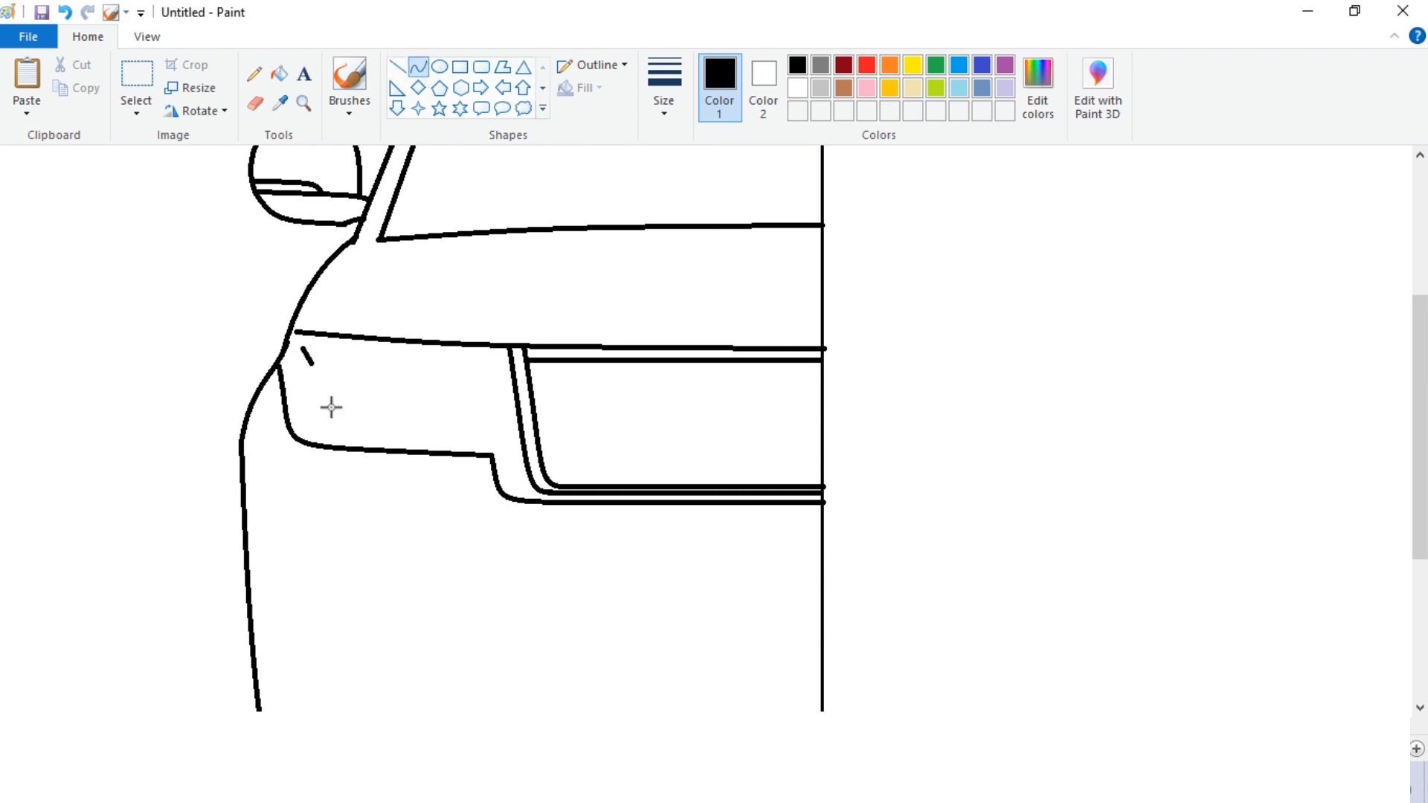
left_click_drag(331, 407, 383, 433)
left_click_drag(350, 431, 317, 439)
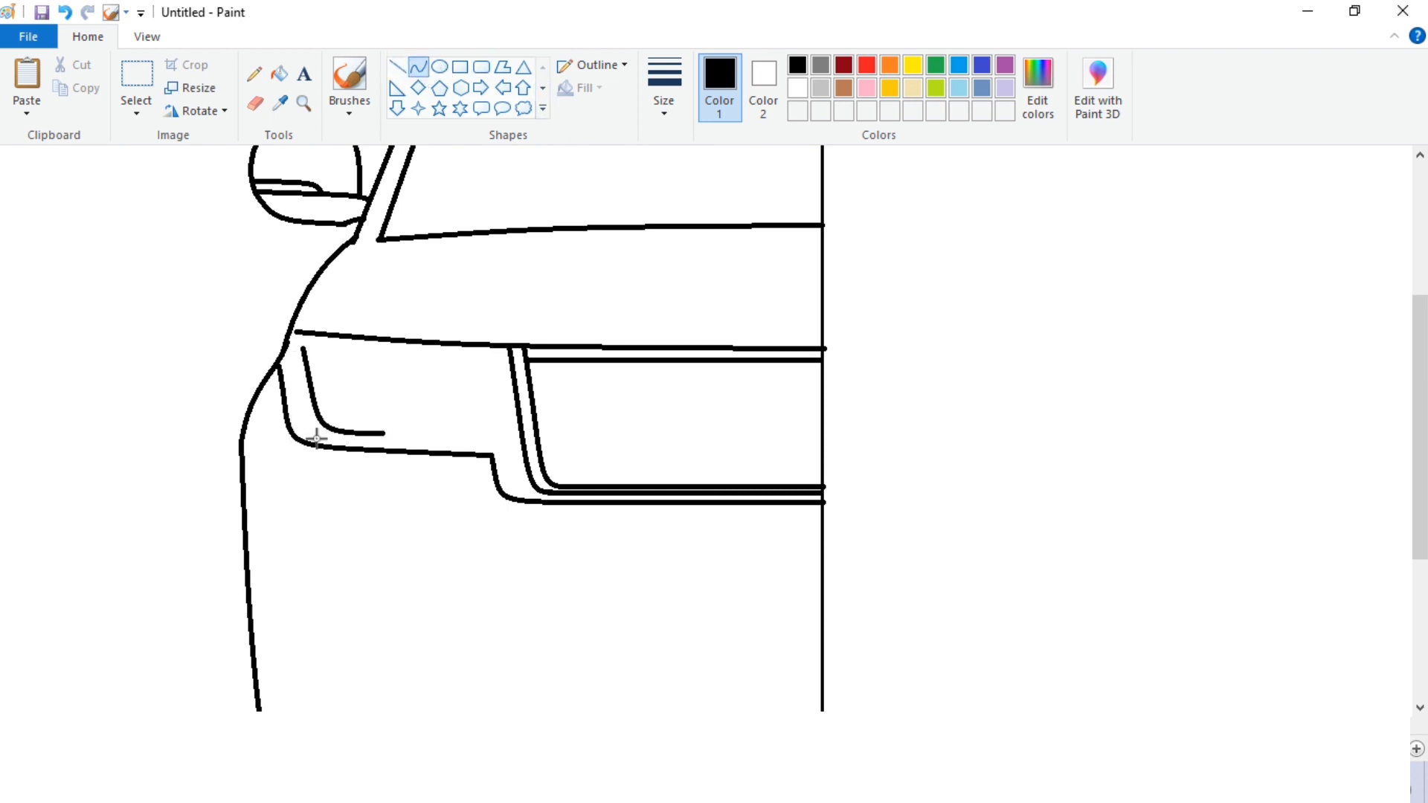
left_click_drag(385, 391, 365, 393)
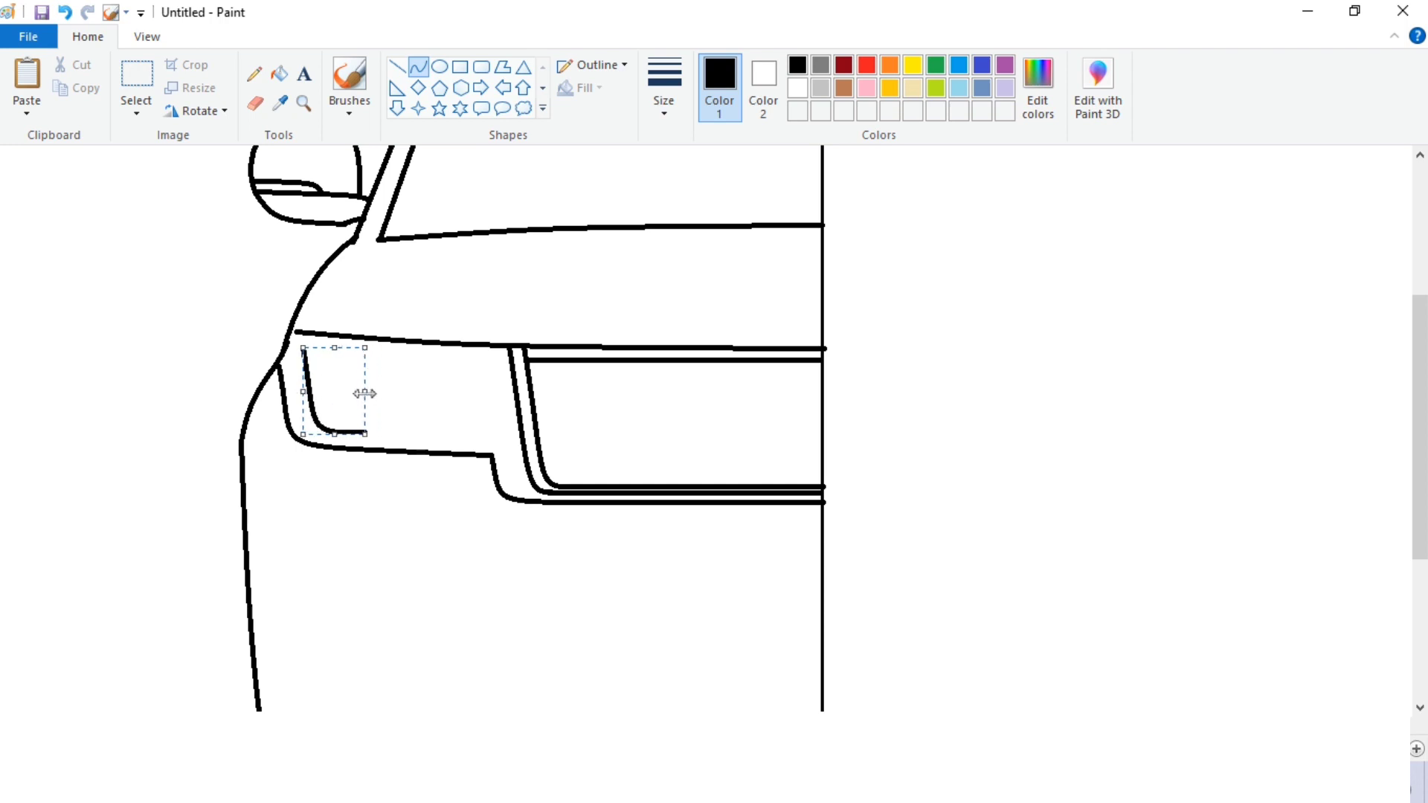
left_click_drag(332, 344, 333, 343)
left_click_drag(303, 391, 322, 392)
left_click_drag(365, 392, 321, 370)
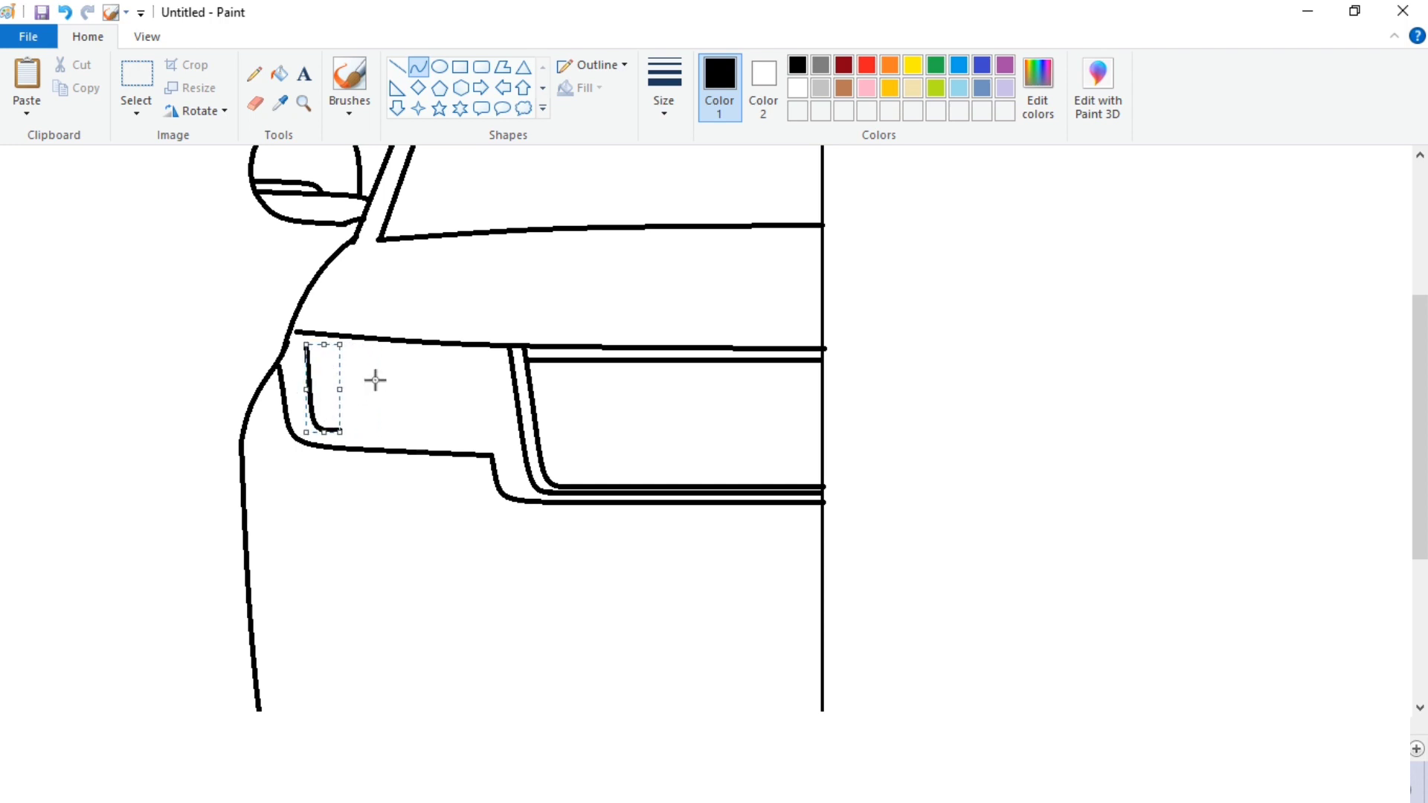
left_click(375, 380)
Draw a small rounded lamp shape at the headlight's lower inner corner from lines and curves, meeting the inner outline's lower edge.
left_click(397, 67)
mouse_move(390, 433)
left_mouse_down()
mouse_move(490, 441)
mouse_move(481, 399)
mouse_move(460, 396)
mouse_move(403, 439)
left_mouse_up()
left_click(419, 69)
left_click(484, 394)
left_click(456, 444)
mouse_move(403, 438)
left_mouse_down()
mouse_move(393, 398)
mouse_move(413, 432)
mouse_move(385, 439)
mouse_move(489, 436)
mouse_move(407, 438)
left_mouse_up()
left_click(407, 395)
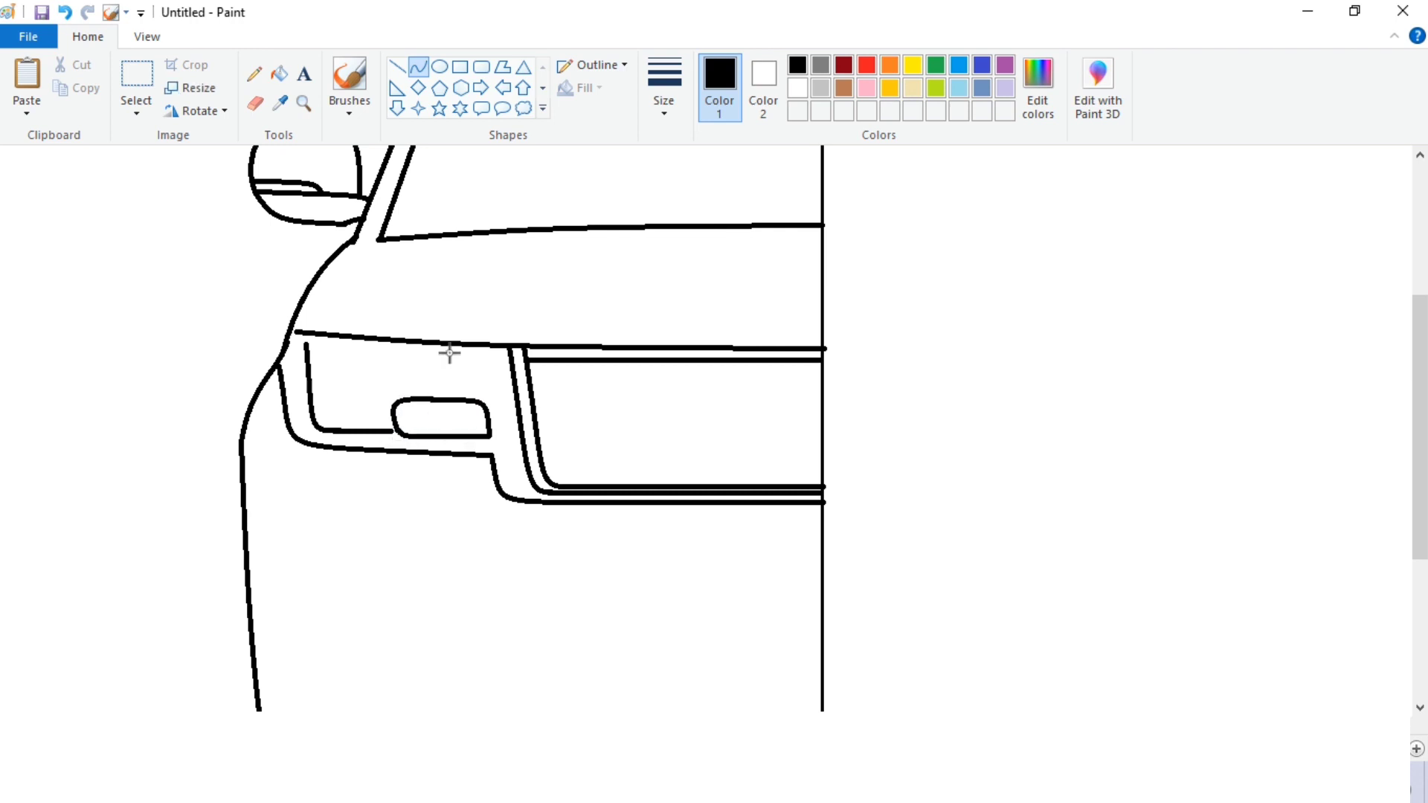
Close the headlight with a straight line under the hood edge and a double line on its inner side above the small lamp.
left_click(397, 67)
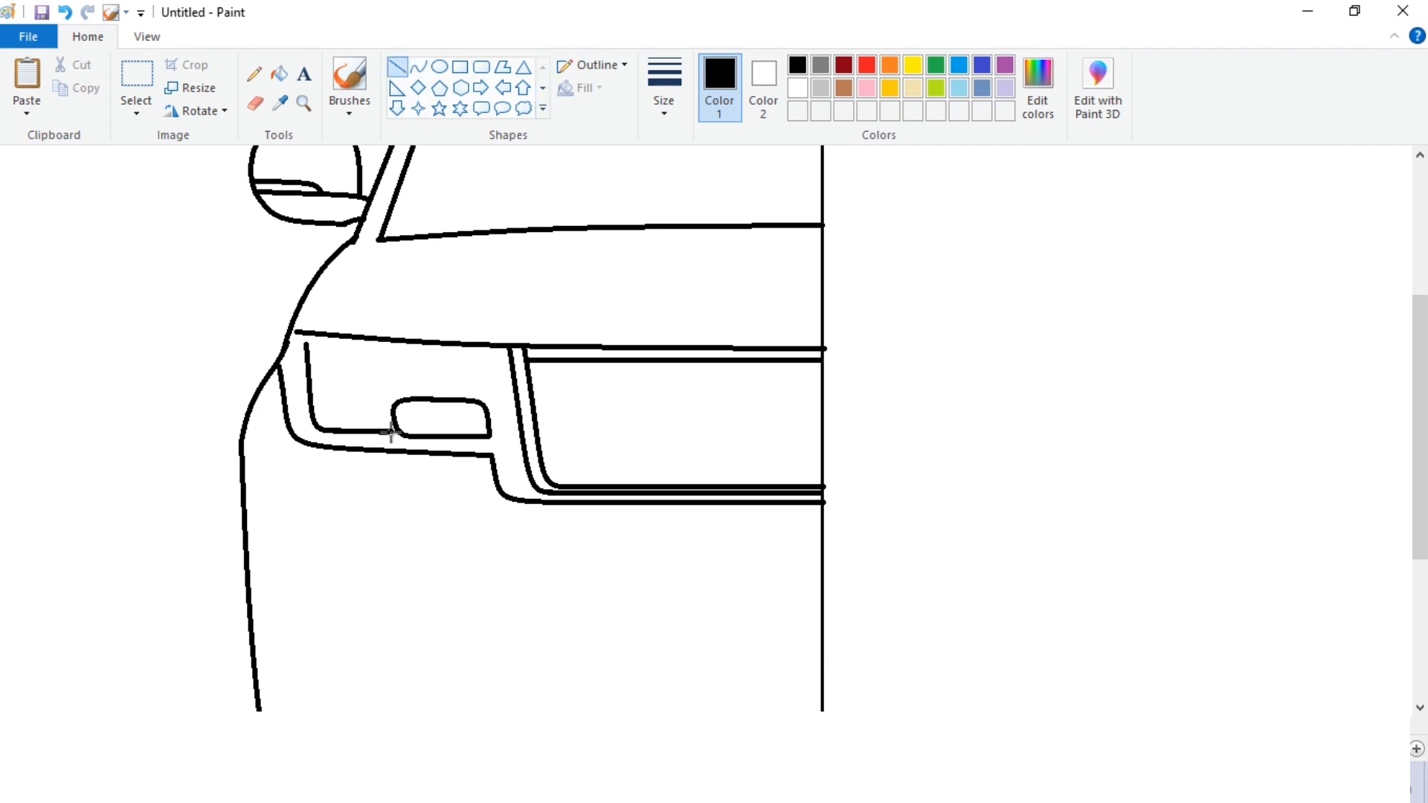
left_click(472, 378)
left_click_drag(467, 398, 464, 398)
mouse_move(293, 341)
left_mouse_down()
mouse_move(466, 353)
mouse_move(474, 397)
left_mouse_up()
left_click(469, 302)
left_click(490, 368)
Draw a curved band line above the bumper's lower edge to the centre line, and a rounded opening outline rising from it.
left_click(146, 36)
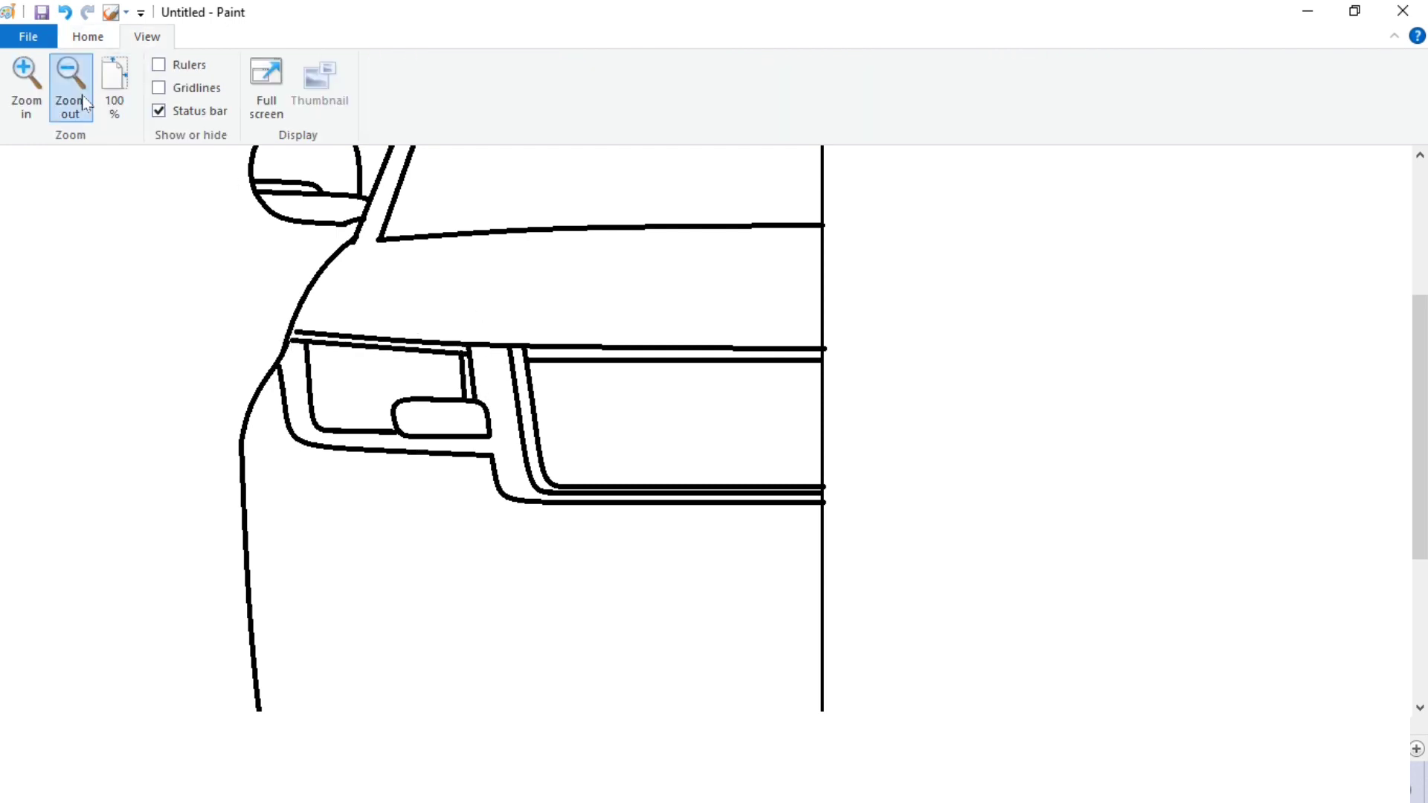
left_click(70, 78)
left_click(88, 36)
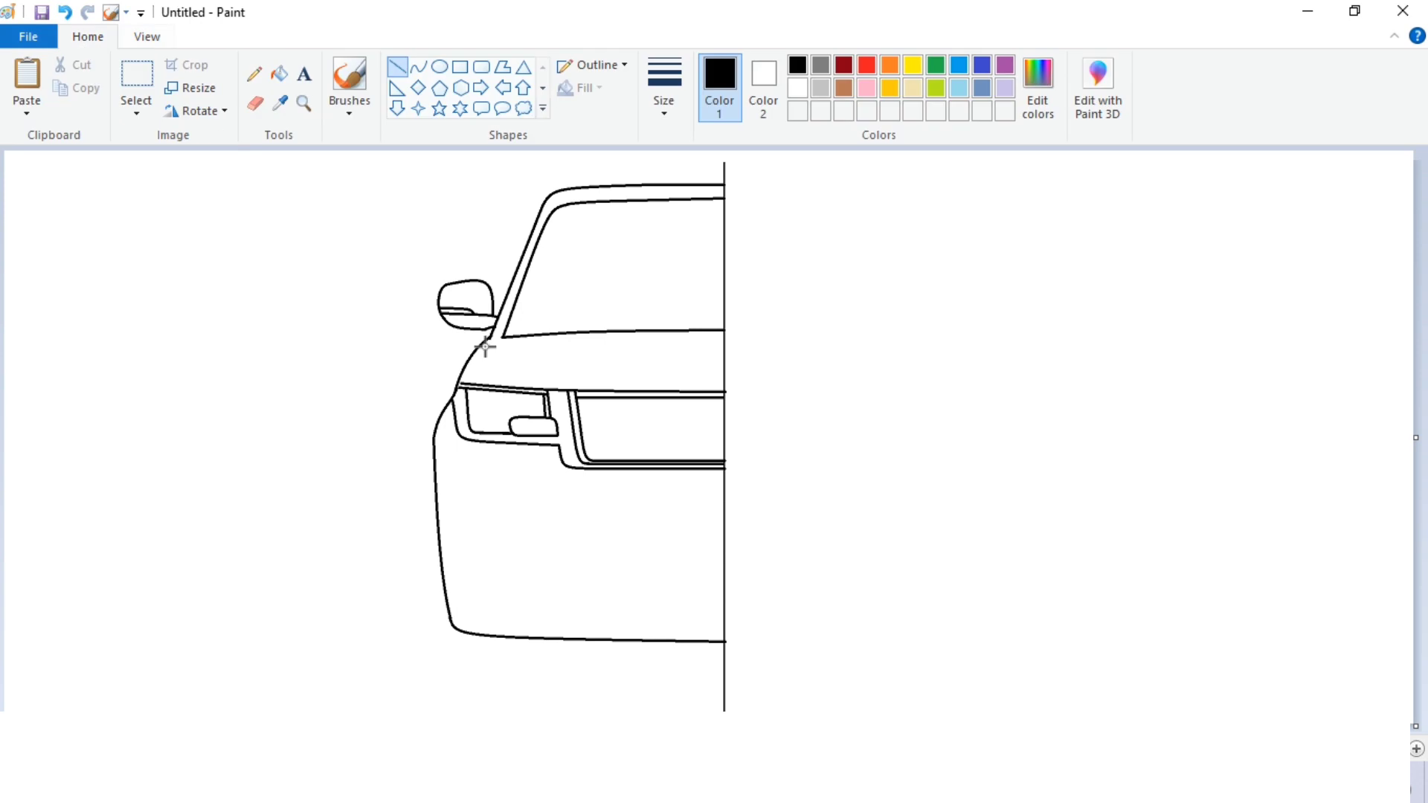
left_click(419, 69)
left_click_drag(445, 592, 724, 619)
mouse_move(485, 611)
left_mouse_down()
mouse_move(472, 617)
mouse_move(726, 573)
mouse_move(525, 571)
left_mouse_up()
left_click(528, 550)
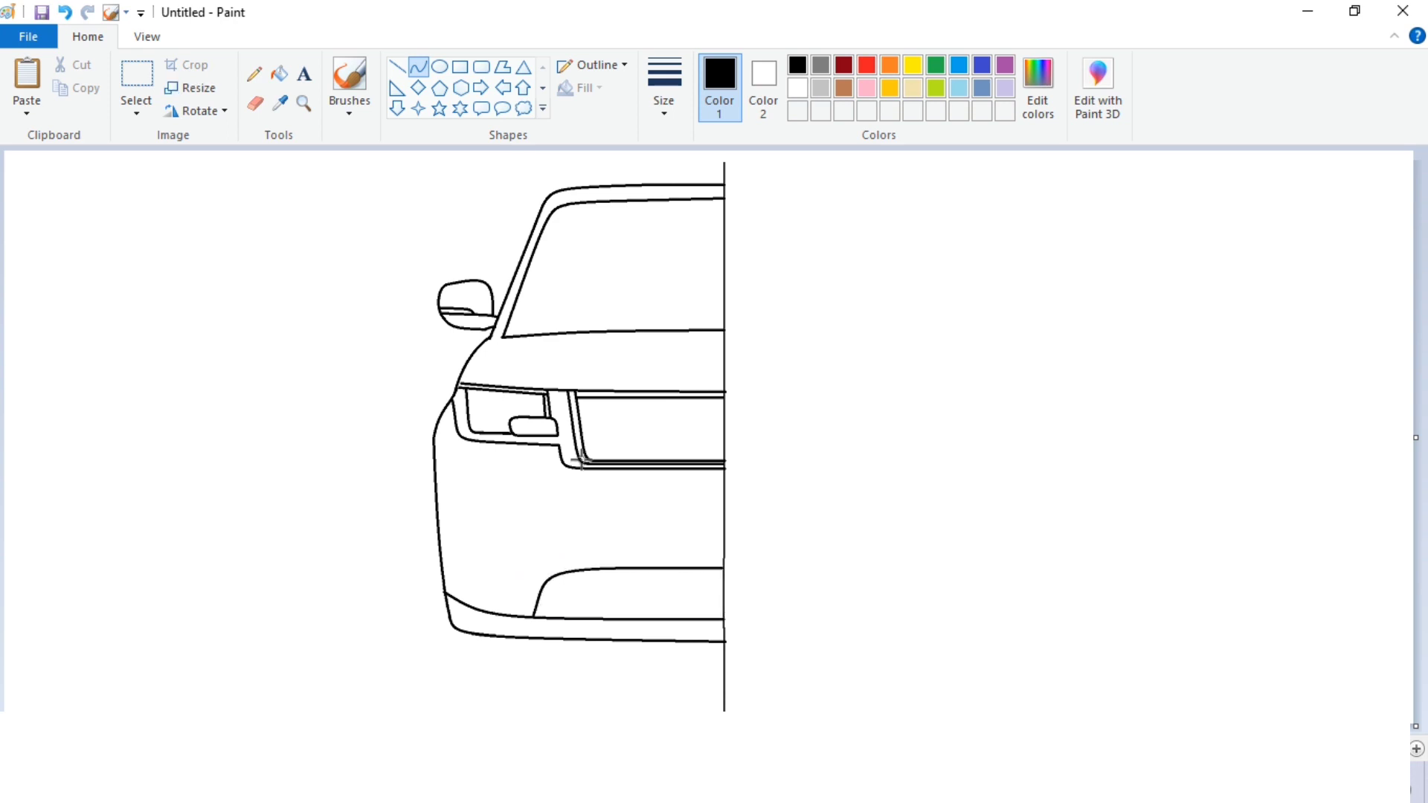
Draw a slightly sagging curve from the body's outer side to the rounded shoulder of the lower bumper opening.
left_click(147, 37)
left_click(28, 76)
scroll(350, 357, "down", 3)
left_click_drag(244, 725, 579, 723)
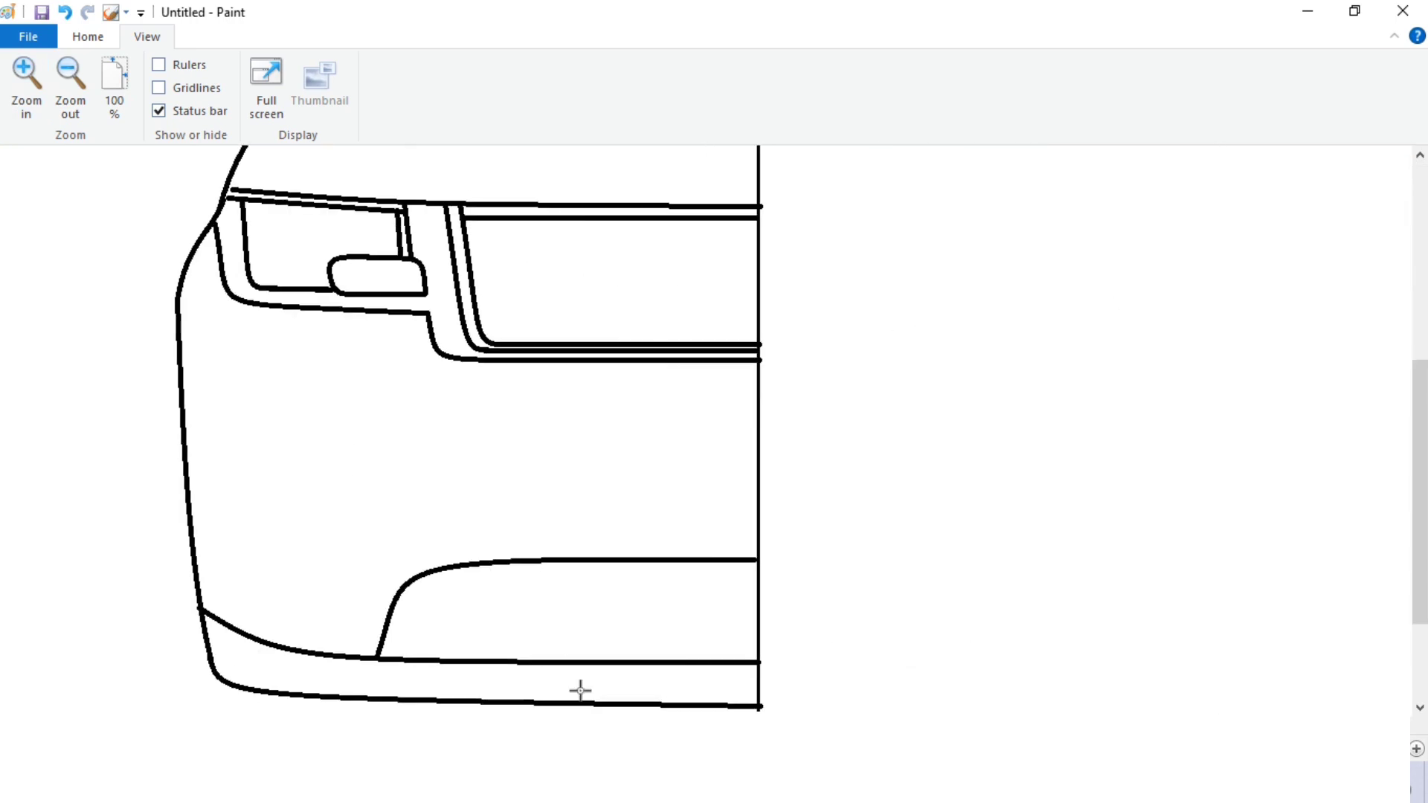
left_click(88, 37)
left_click_drag(192, 556, 407, 580)
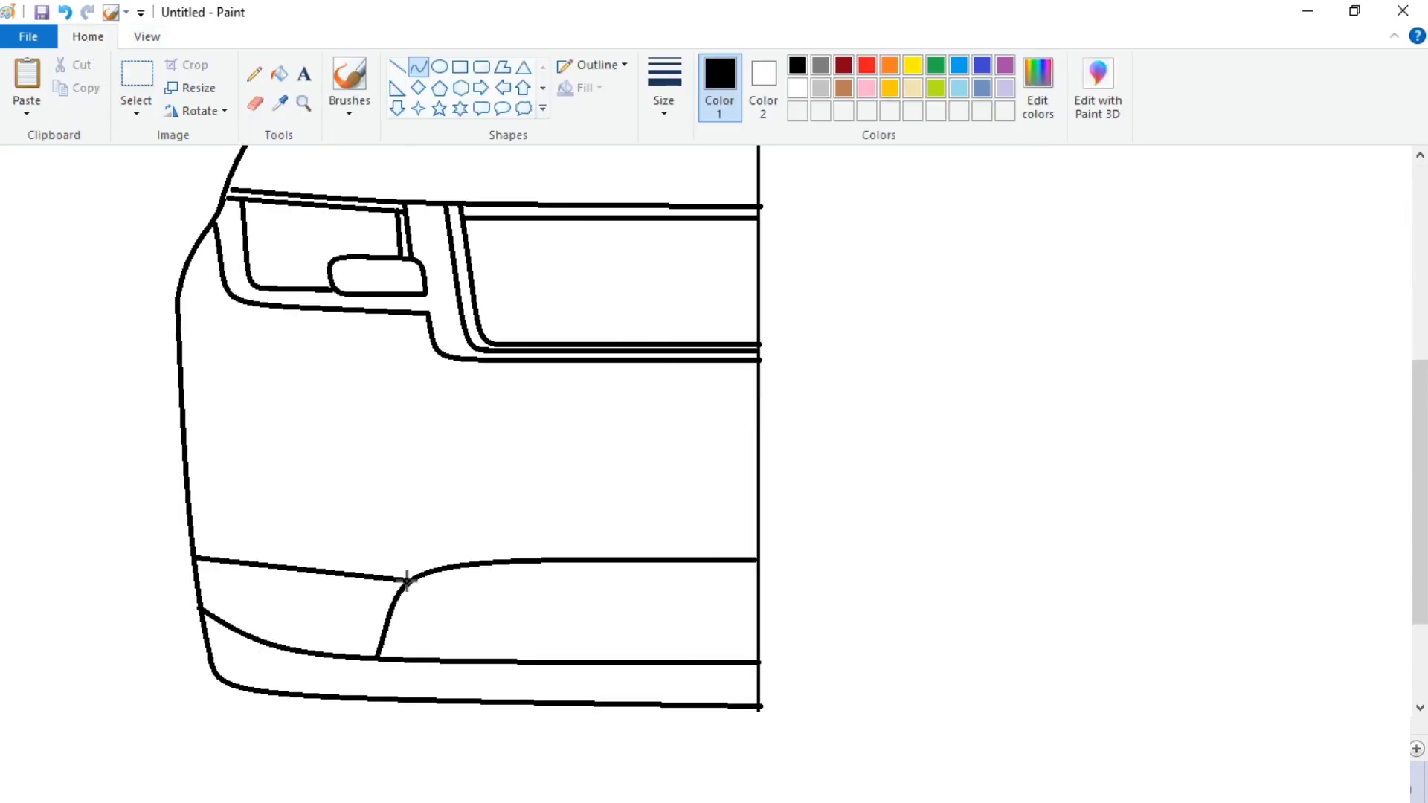
left_click_drag(252, 572, 290, 577)
left_click(290, 578)
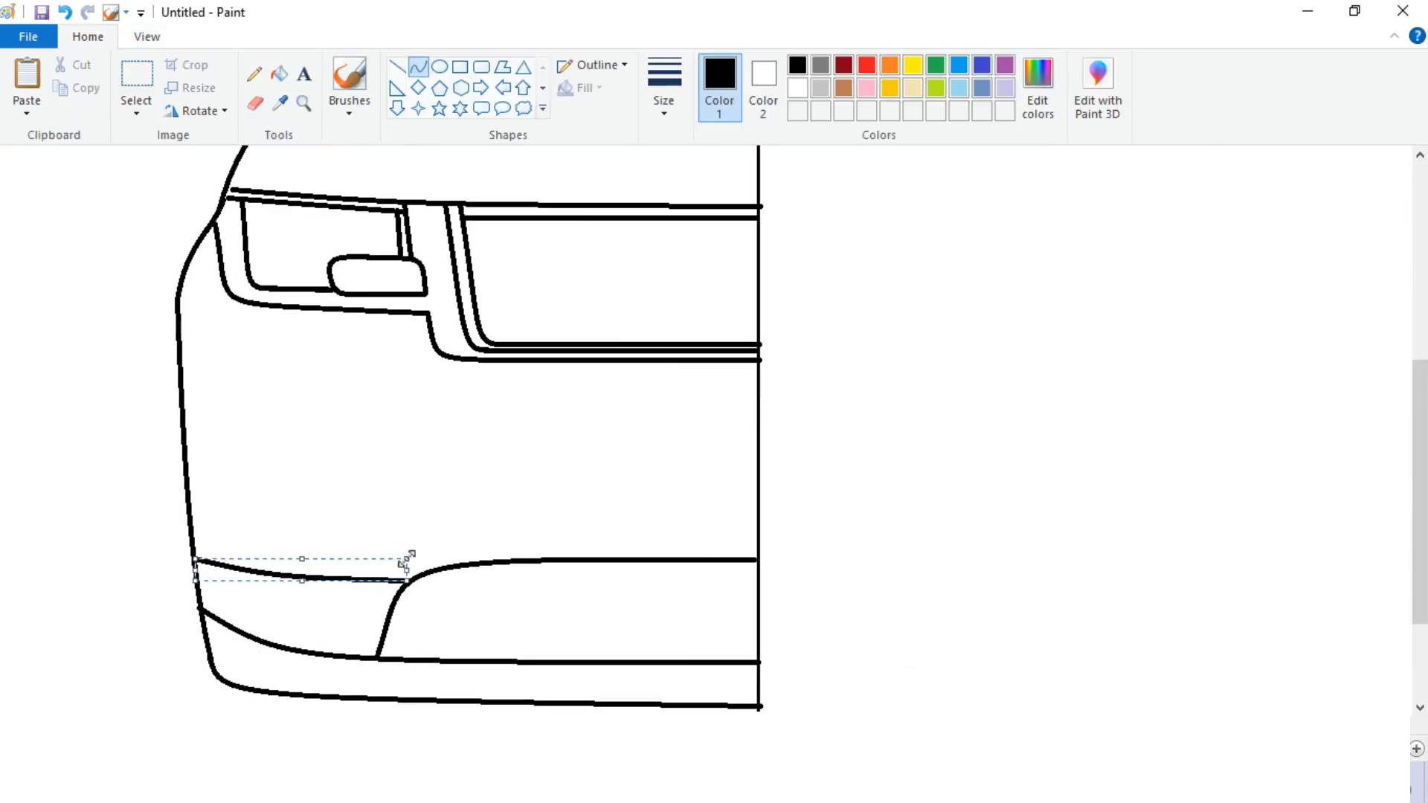
left_click(398, 486)
Draw a small upright arch with a rounded top inside the lower bumper opening, standing on the band line.
scroll(471, 545, "down", 3)
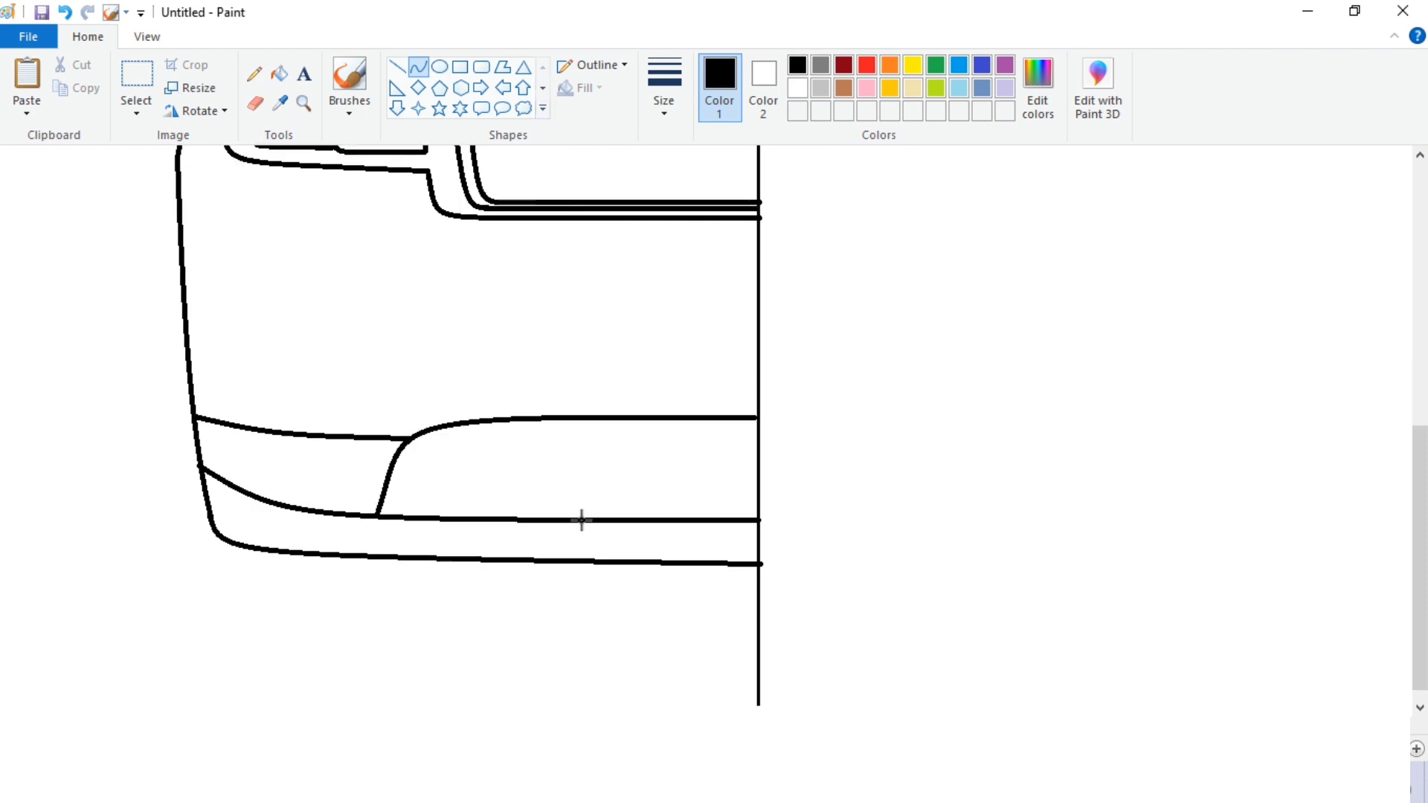
mouse_move(504, 518)
left_mouse_down()
mouse_move(523, 444)
mouse_move(556, 517)
mouse_move(554, 448)
left_mouse_up()
left_click(506, 452)
left_click(504, 448)
left_click(551, 453)
left_click(557, 456)
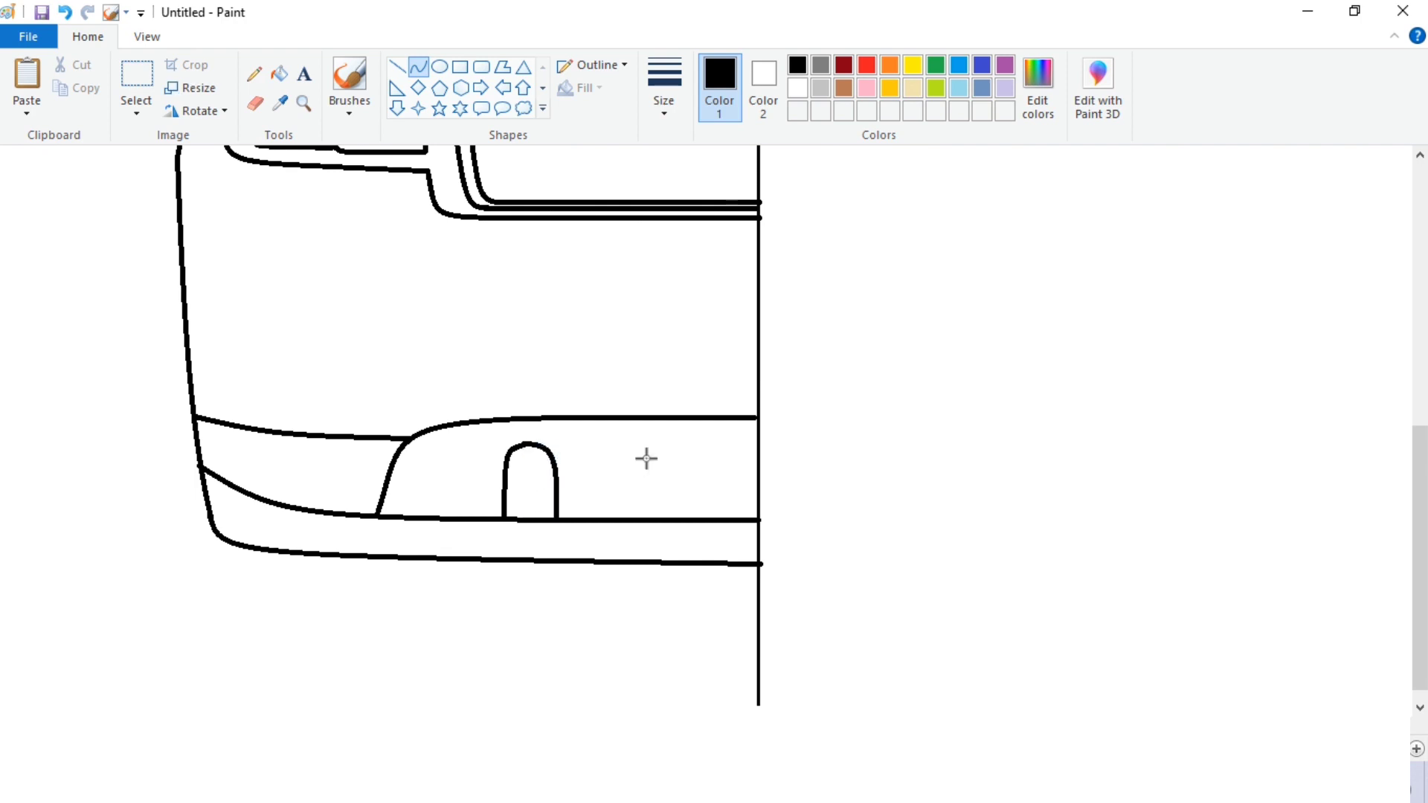
Copy the small arch and place the duplicate beside it, closer to the centre line, with the baselines aligned.
left_click(136, 74)
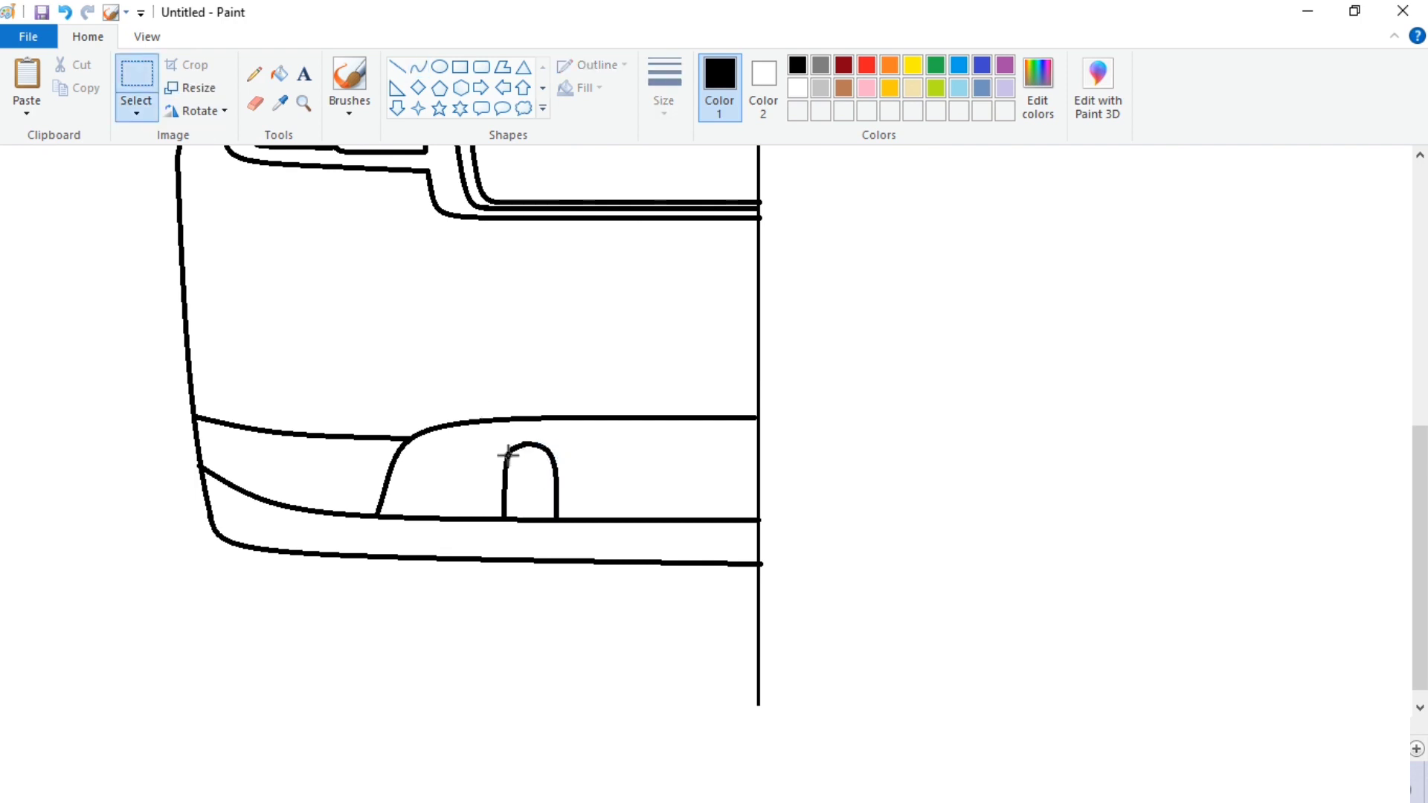
left_click_drag(569, 541, 574, 543)
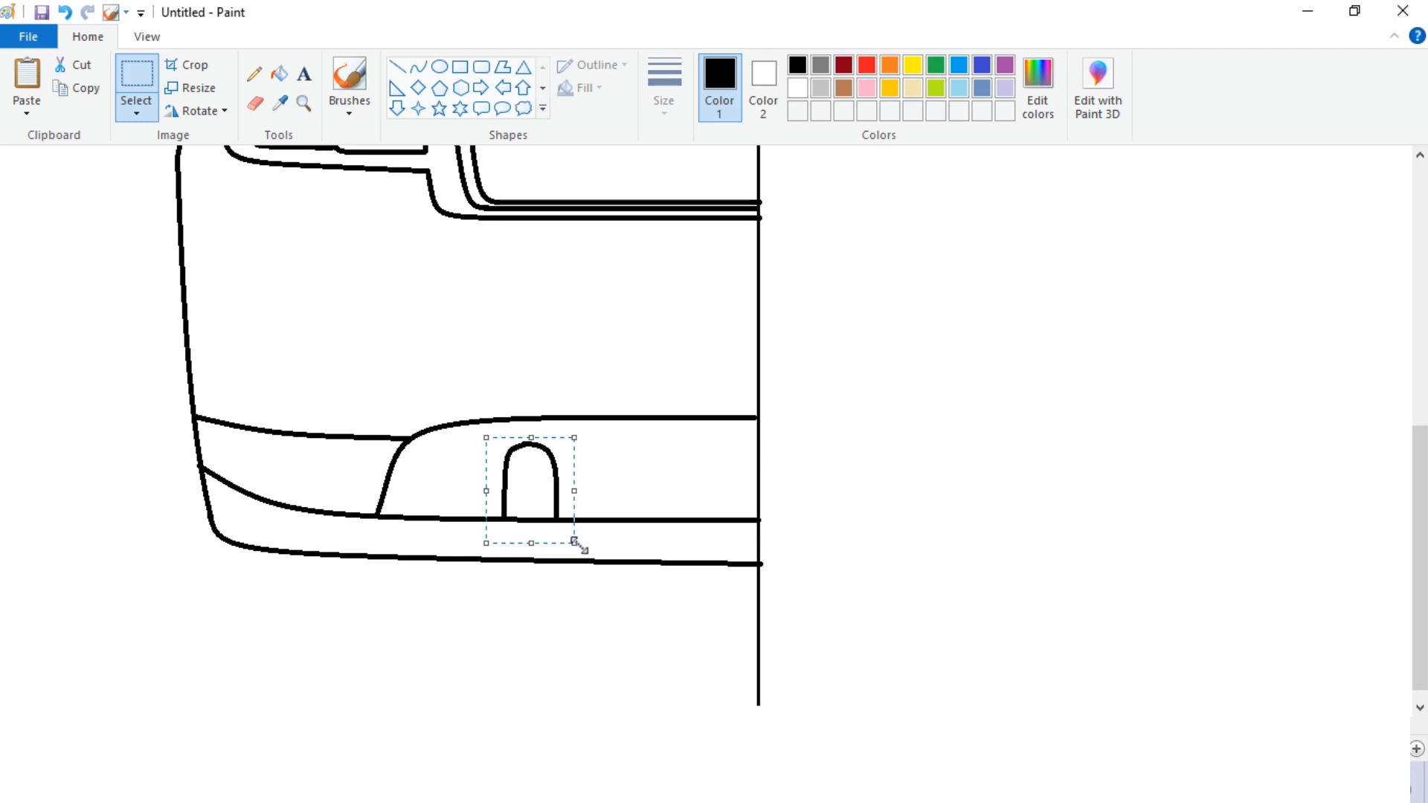
left_click(136, 112)
left_click(185, 301)
key("ctrl+c")
key("ctrl+v")
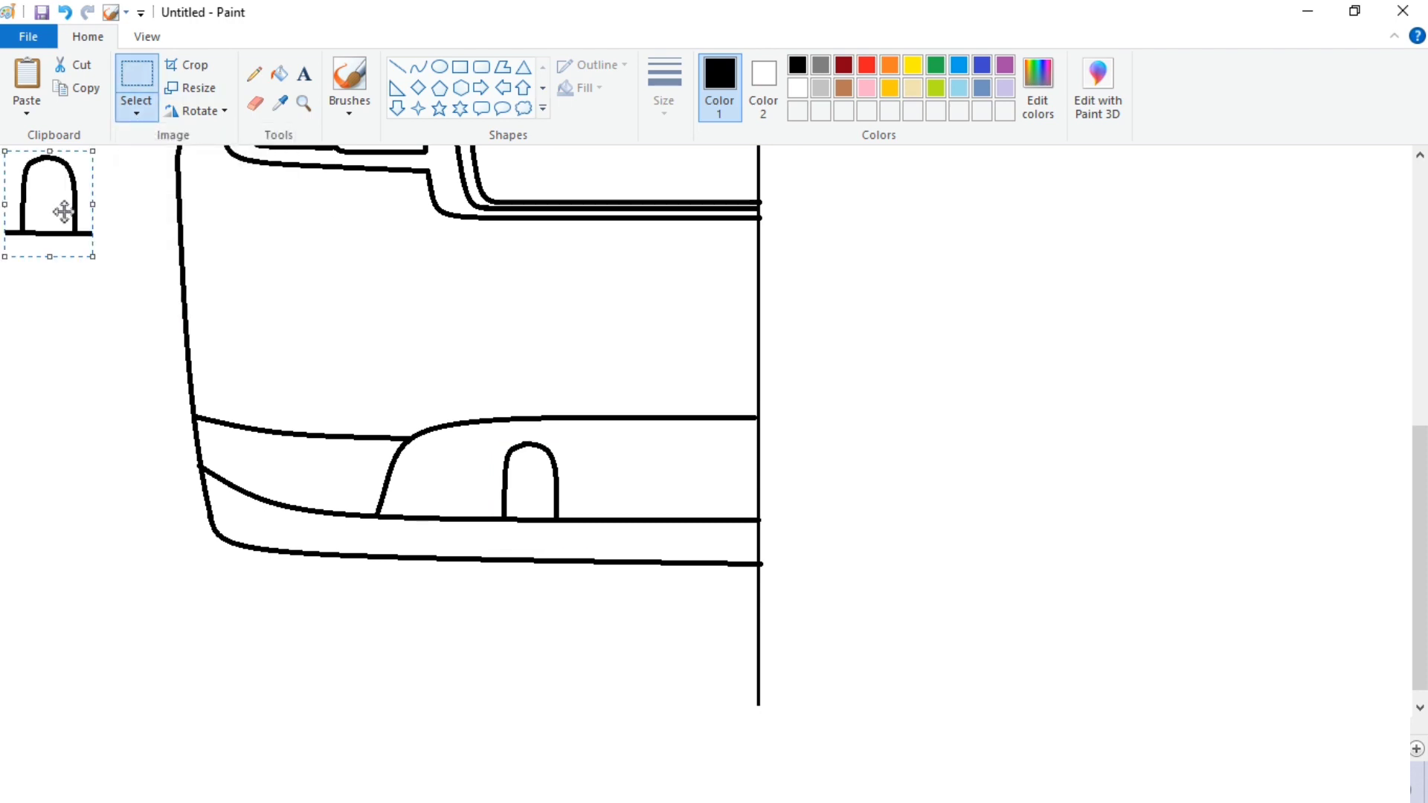
left_click_drag(58, 211, 692, 492)
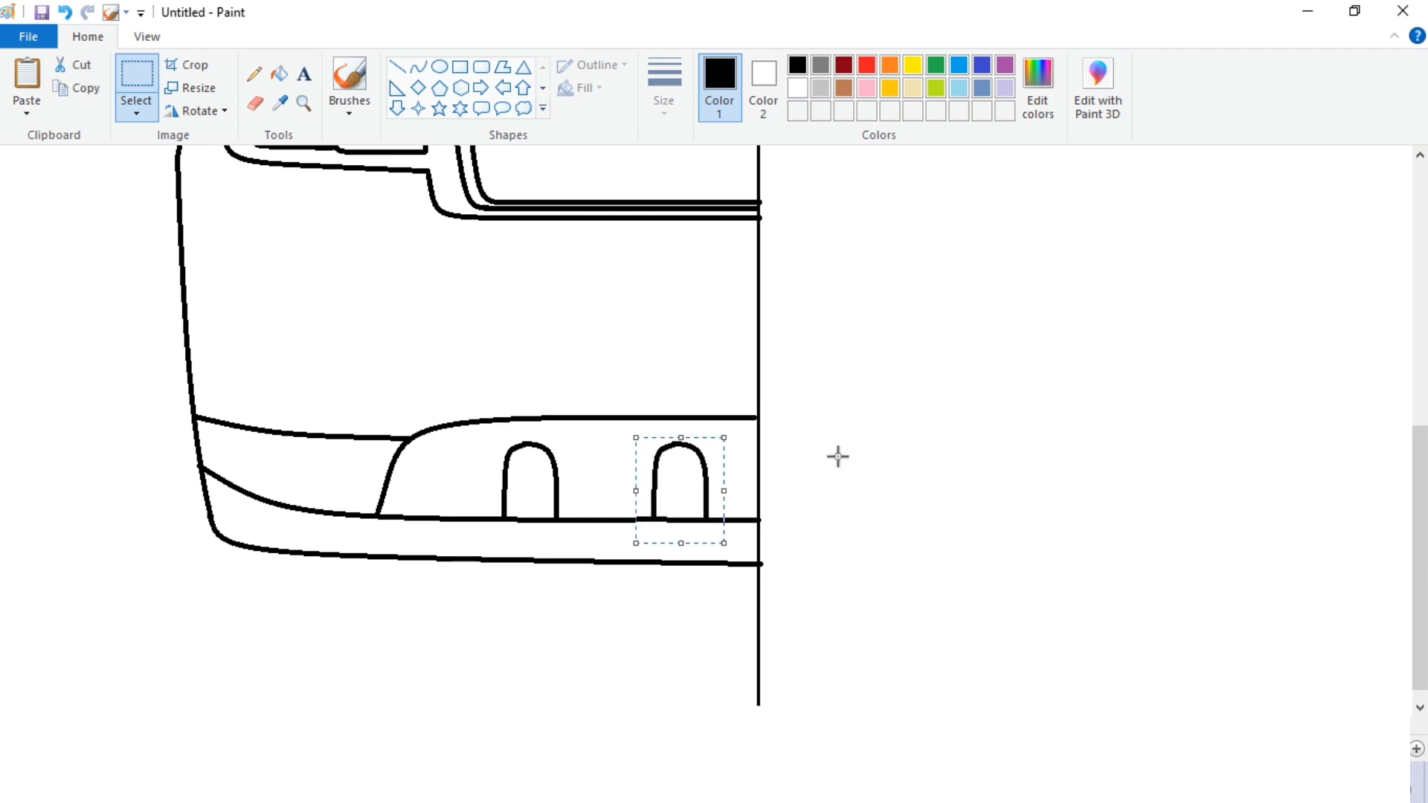
left_click(803, 483)
Draw the air intake's long lower edge and shorter upper edge as horizontal lines ending at the centre line.
left_click(397, 66)
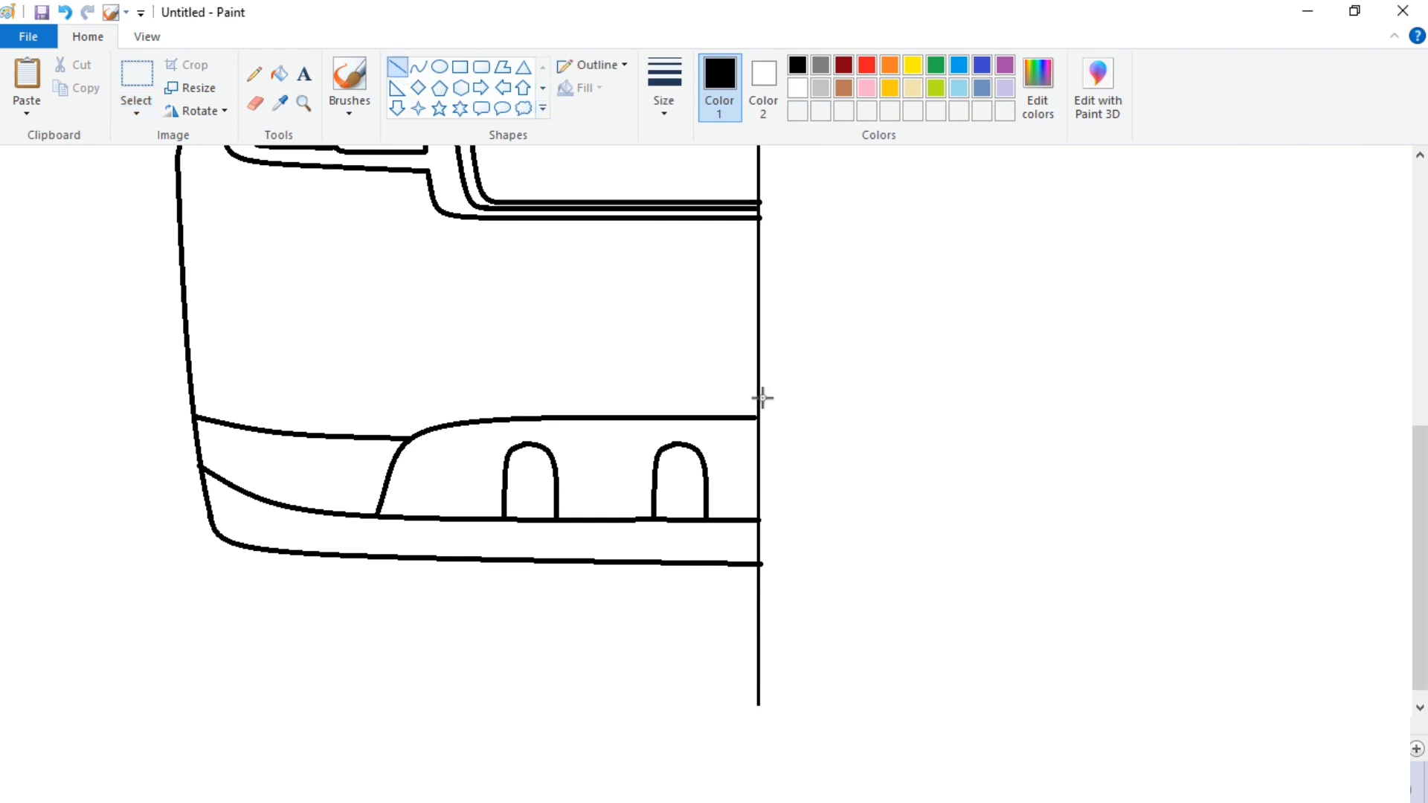
left_click_drag(759, 398, 277, 462)
left_click_drag(595, 395, 594, 397)
left_click(754, 328)
left_click_drag(759, 329, 411, 330)
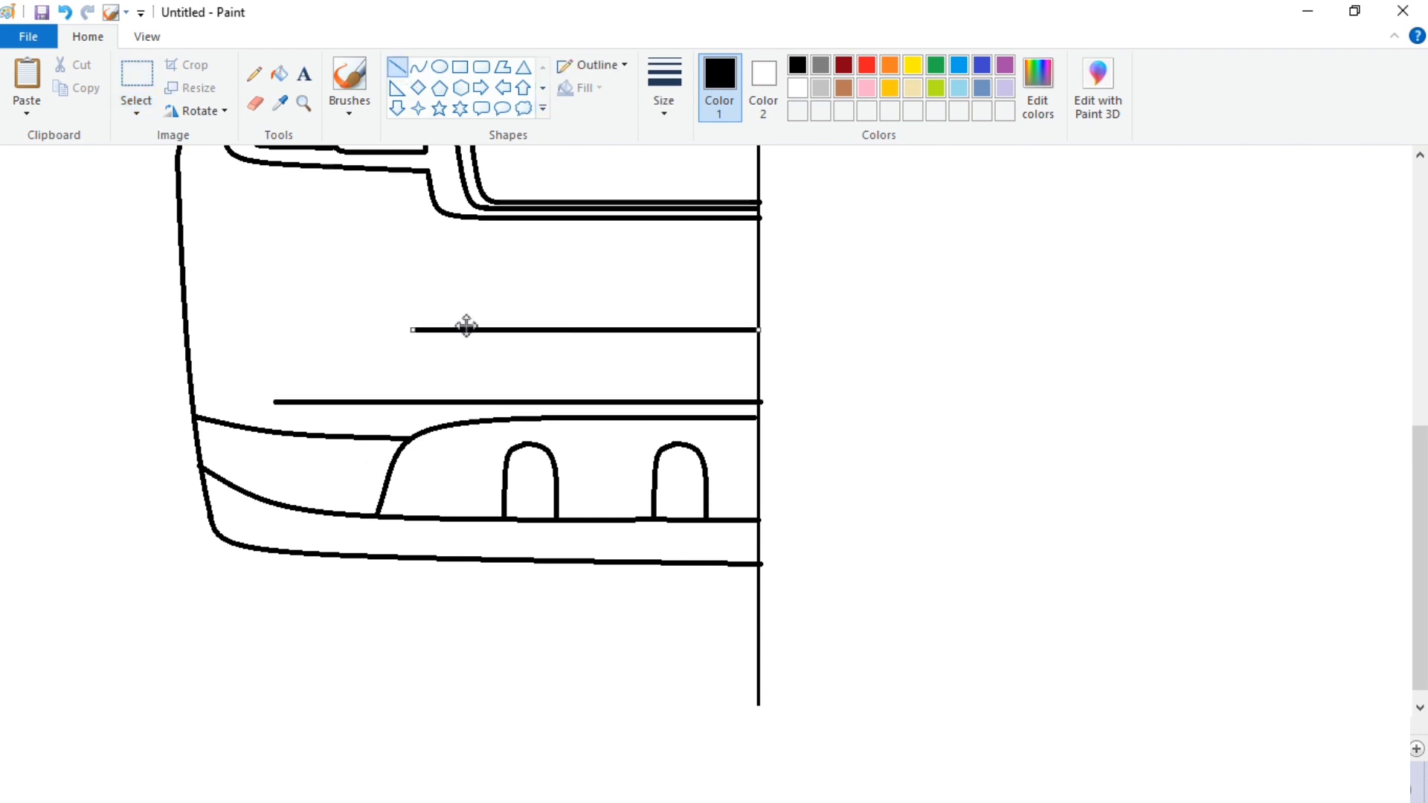
Draw the air intake's outer side as a curve with a rounded lower corner joining its lower edge.
left_click(418, 67)
mouse_move(223, 230)
left_mouse_down()
mouse_move(273, 402)
mouse_move(246, 376)
mouse_move(223, 398)
mouse_move(239, 399)
left_mouse_up()
left_click_drag(242, 405, 221, 404)
left_click_drag(223, 319, 225, 319)
left_click(328, 310)
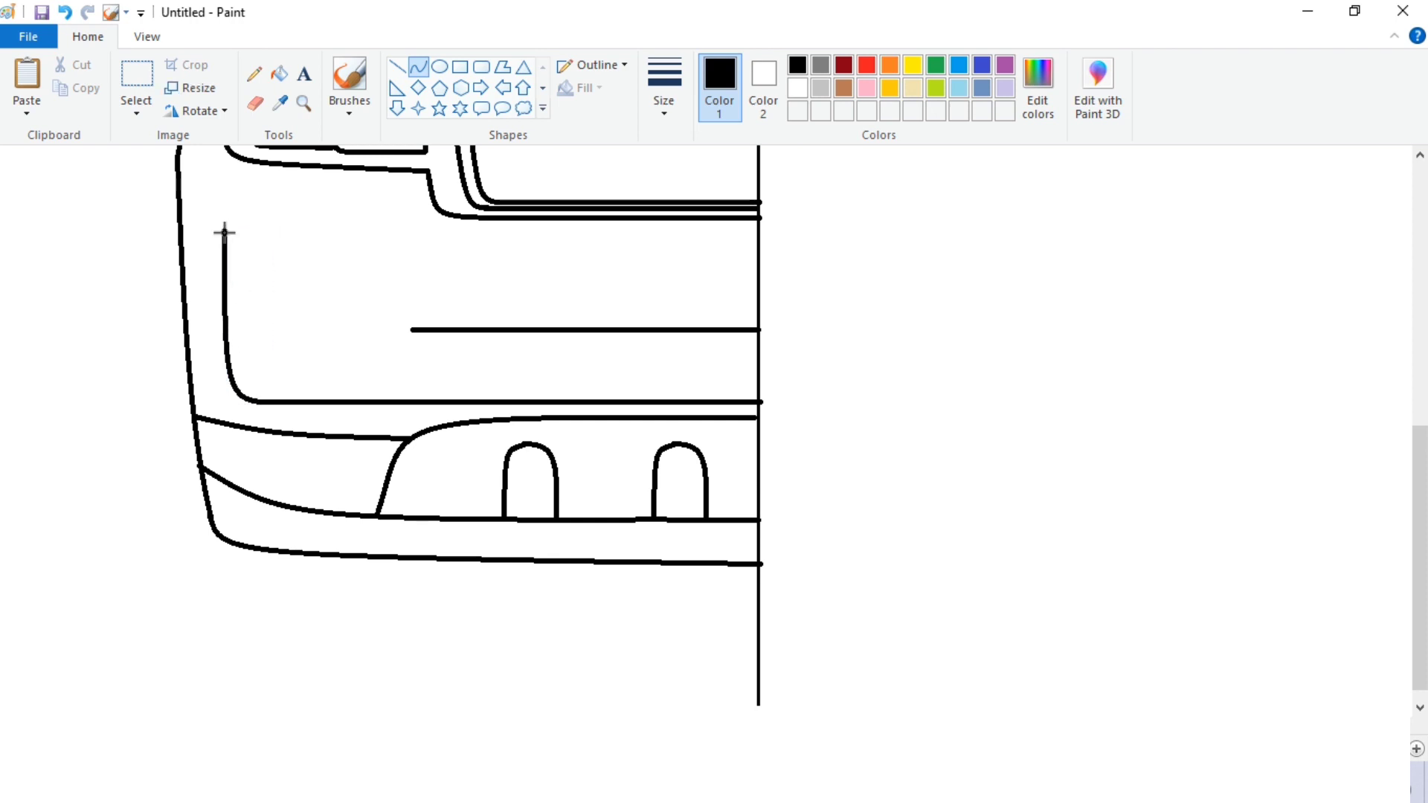
Add the air intake's raised top edge and curve its slanted inner side down to the shorter horizontal line.
left_click(397, 67)
mouse_move(266, 223)
left_mouse_down()
mouse_move(382, 223)
mouse_move(404, 242)
mouse_move(414, 329)
left_mouse_up()
left_click(419, 67)
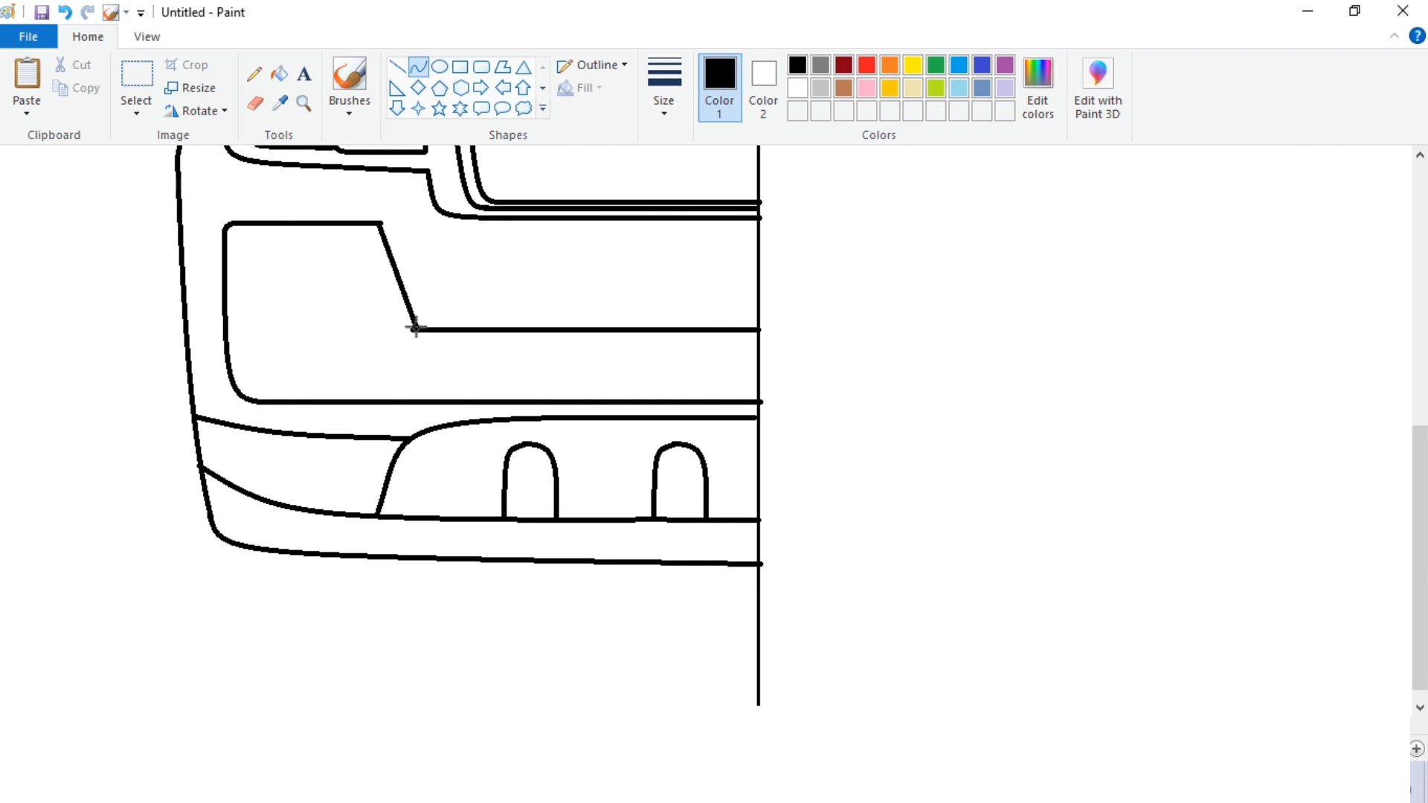
mouse_move(406, 267)
left_mouse_down()
mouse_move(399, 225)
mouse_move(407, 270)
left_mouse_up()
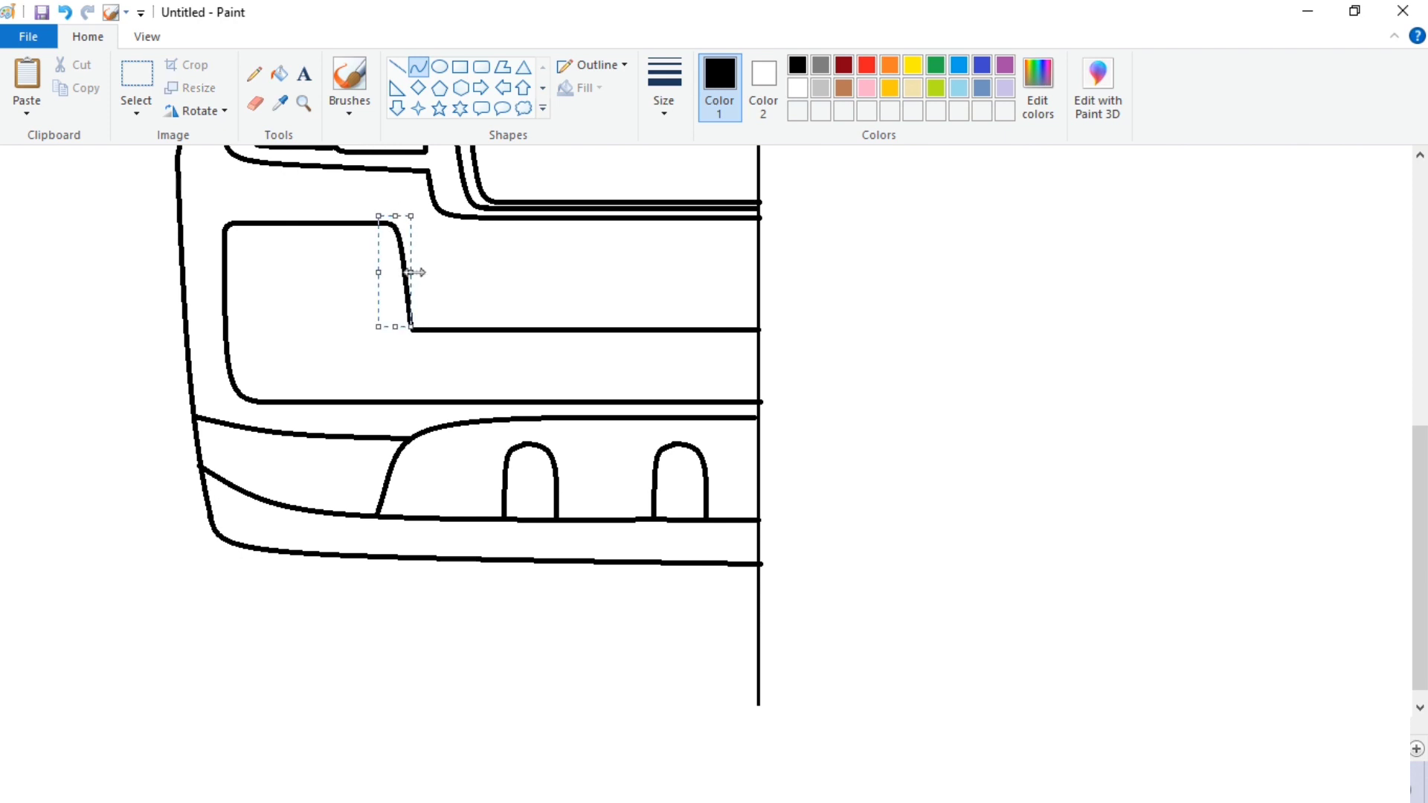
Draw four thicker, slightly slanted slats across the upper outer part of the air intake with the Line tool.
left_click(663, 90)
left_click(710, 271)
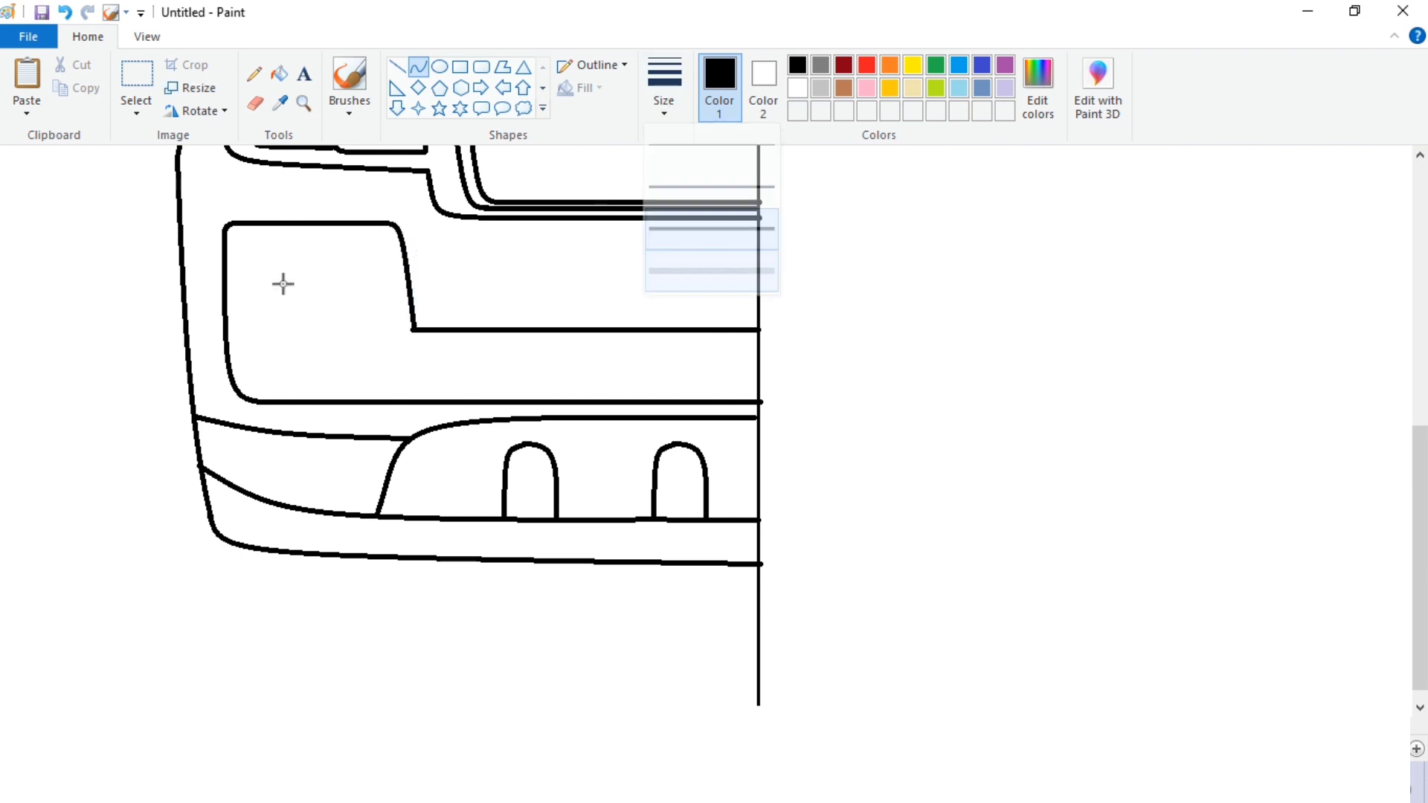
left_click_drag(247, 259, 428, 259)
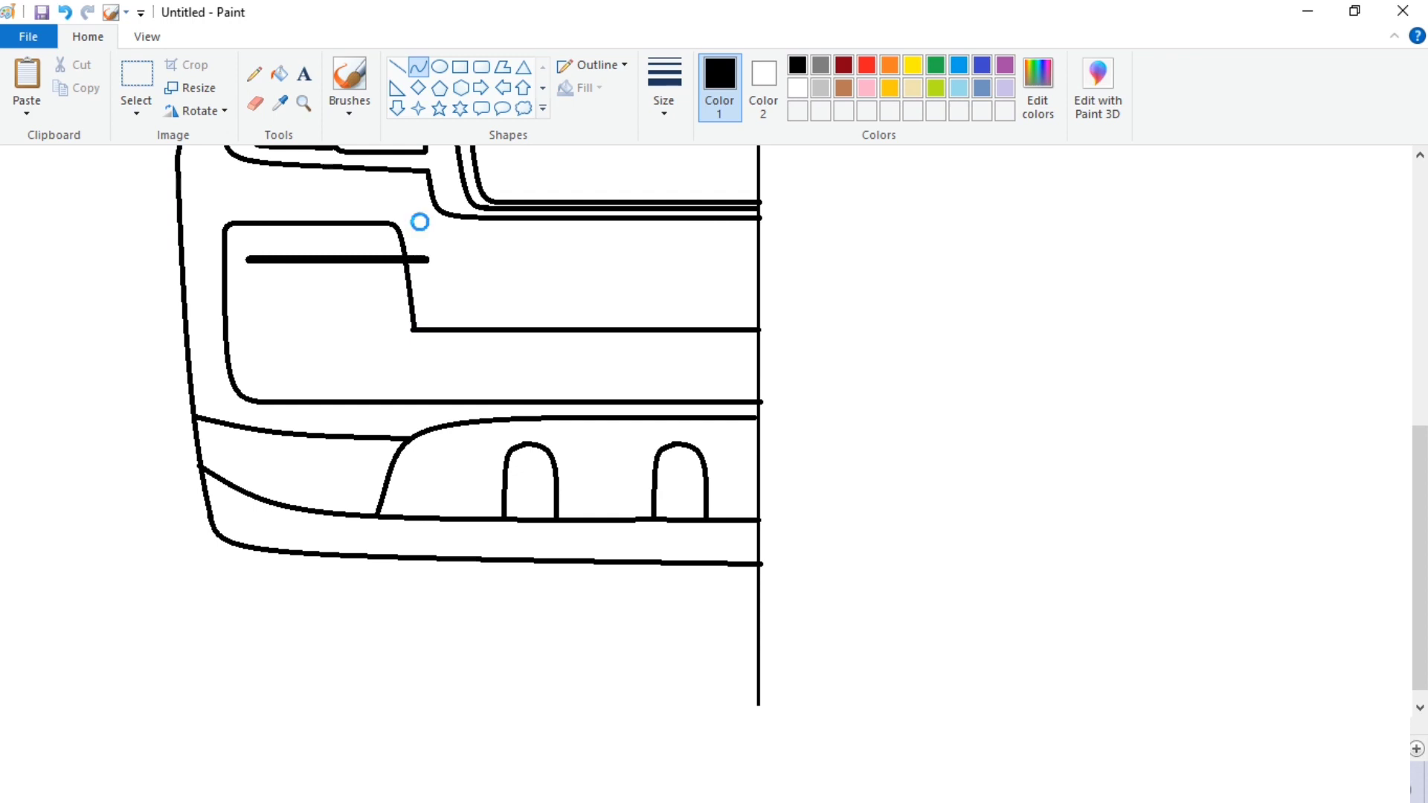
key("ctrl+z")
left_click_drag(246, 258, 421, 267)
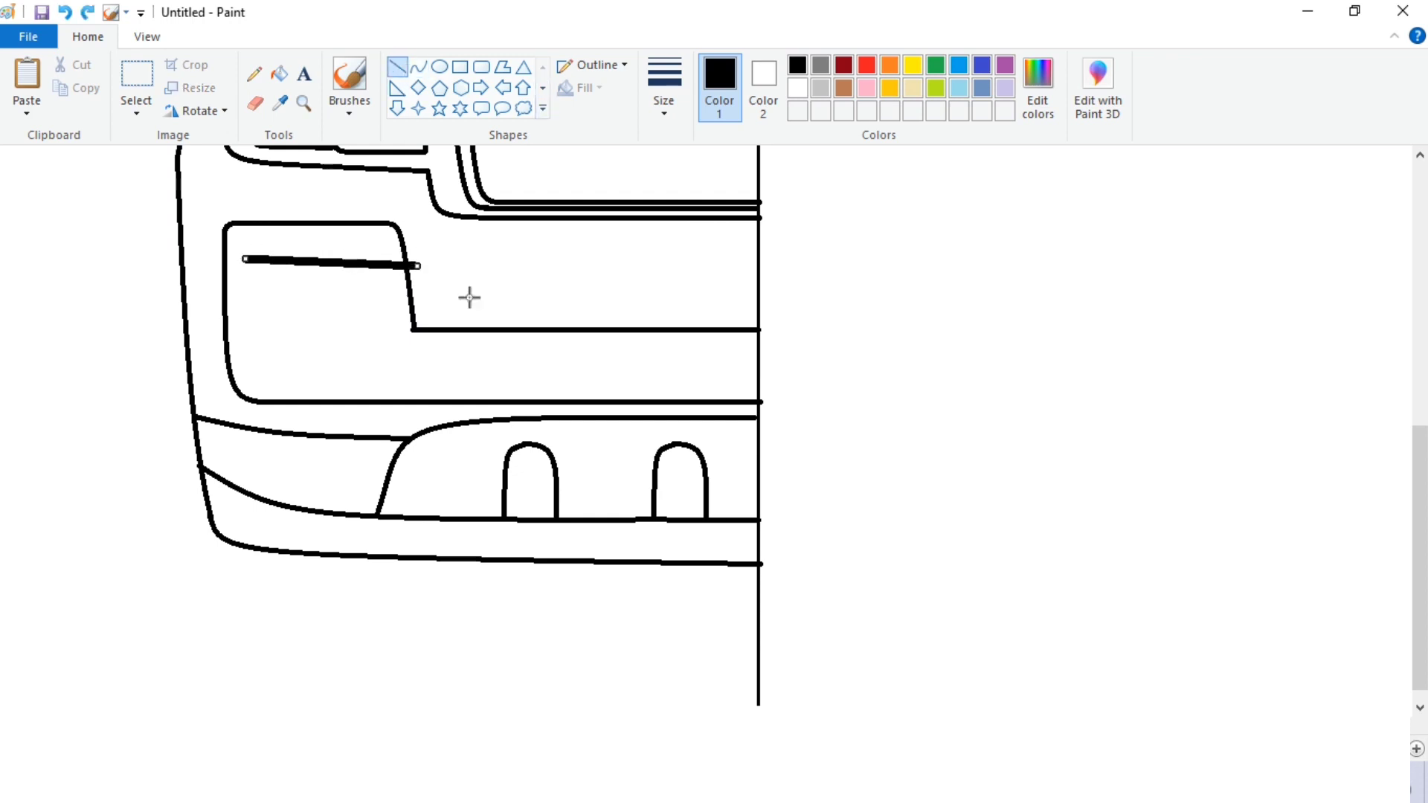
key("Up")
left_click_drag(246, 280, 423, 290)
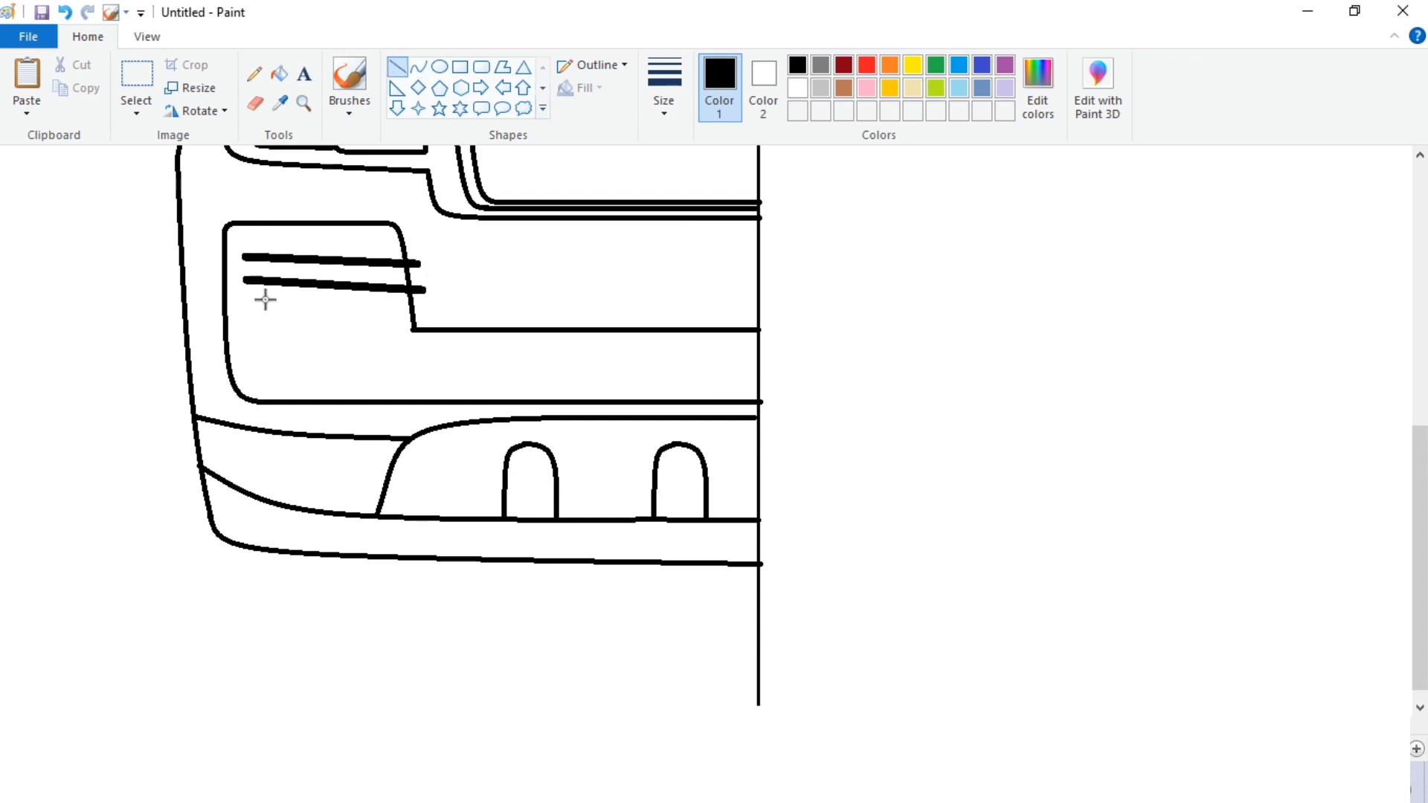
left_click_drag(248, 304, 425, 309)
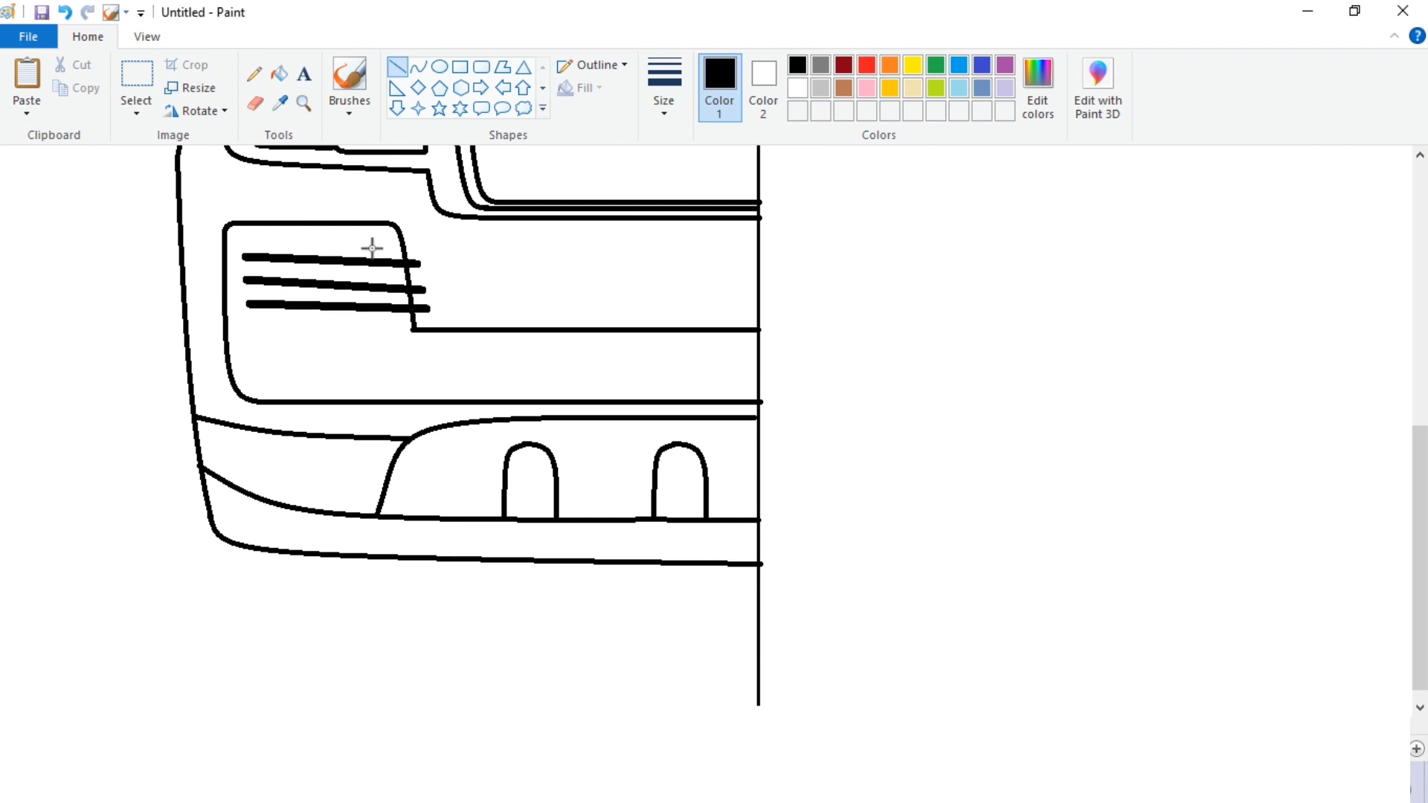
left_click_drag(246, 240, 410, 242)
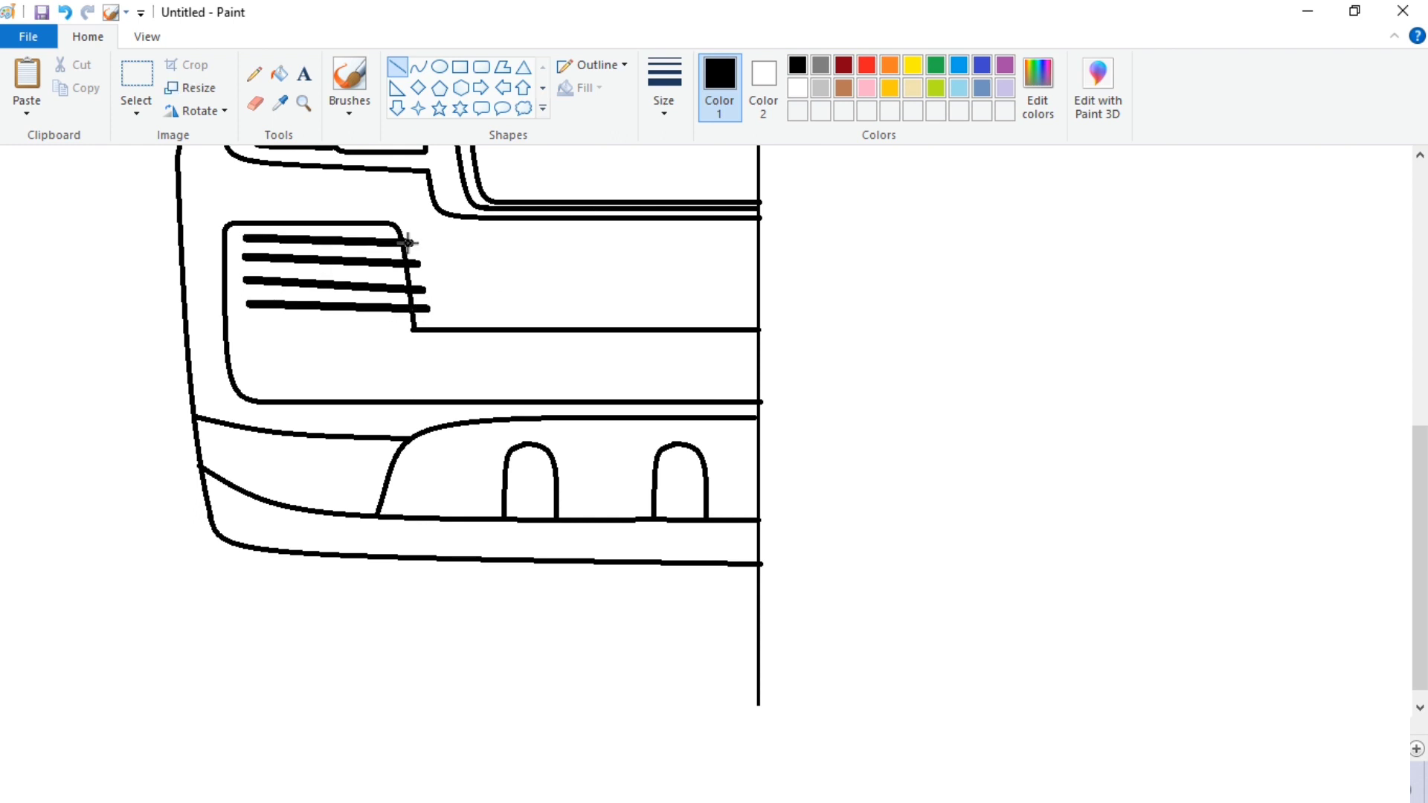
With a thinner line, draw the tyre's outer side straight down from the fender and a short inner side below the bumper.
left_click(149, 37)
left_click(78, 95)
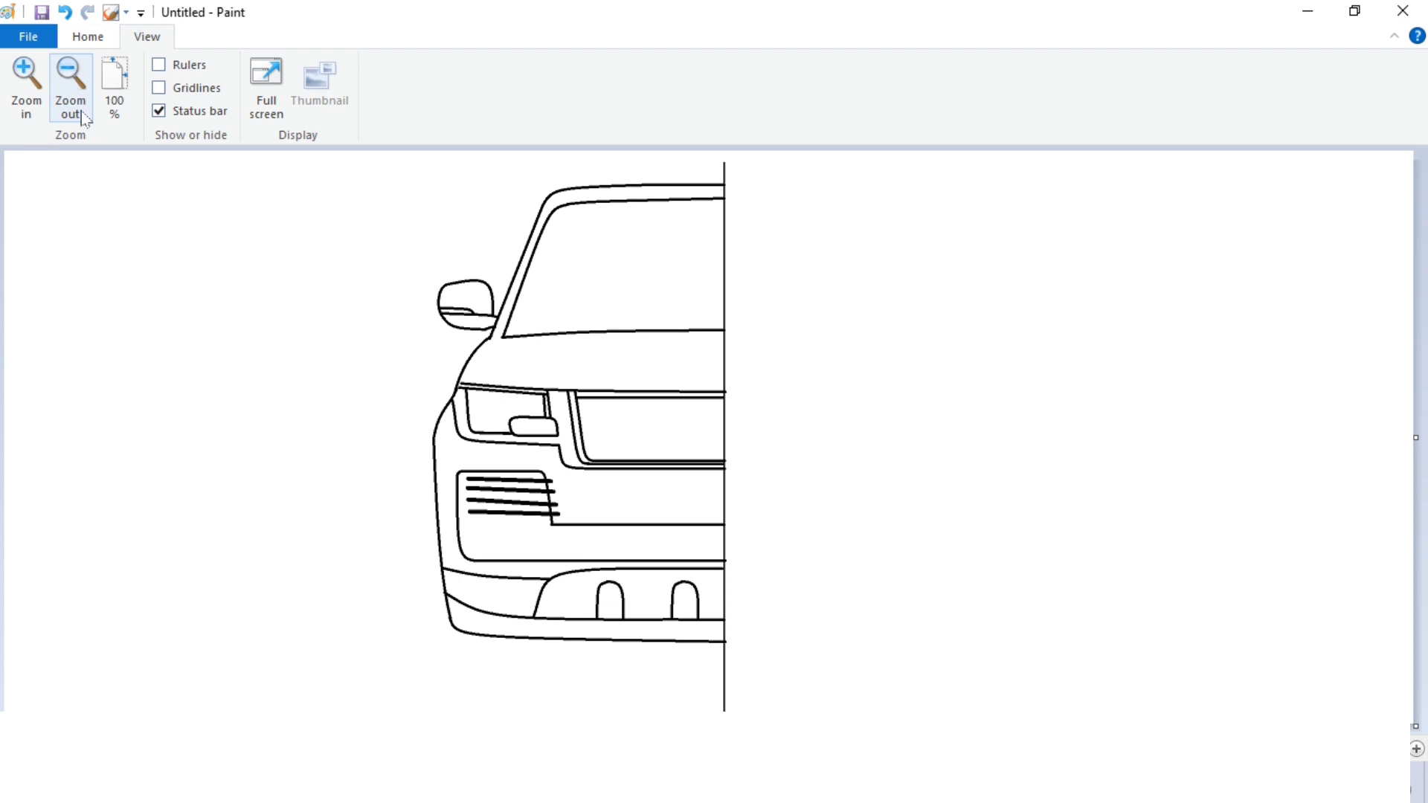
left_click(22, 97)
left_click_drag(1419, 298, 1419, 561)
left_click_drag(638, 724, 841, 723)
left_click(88, 37)
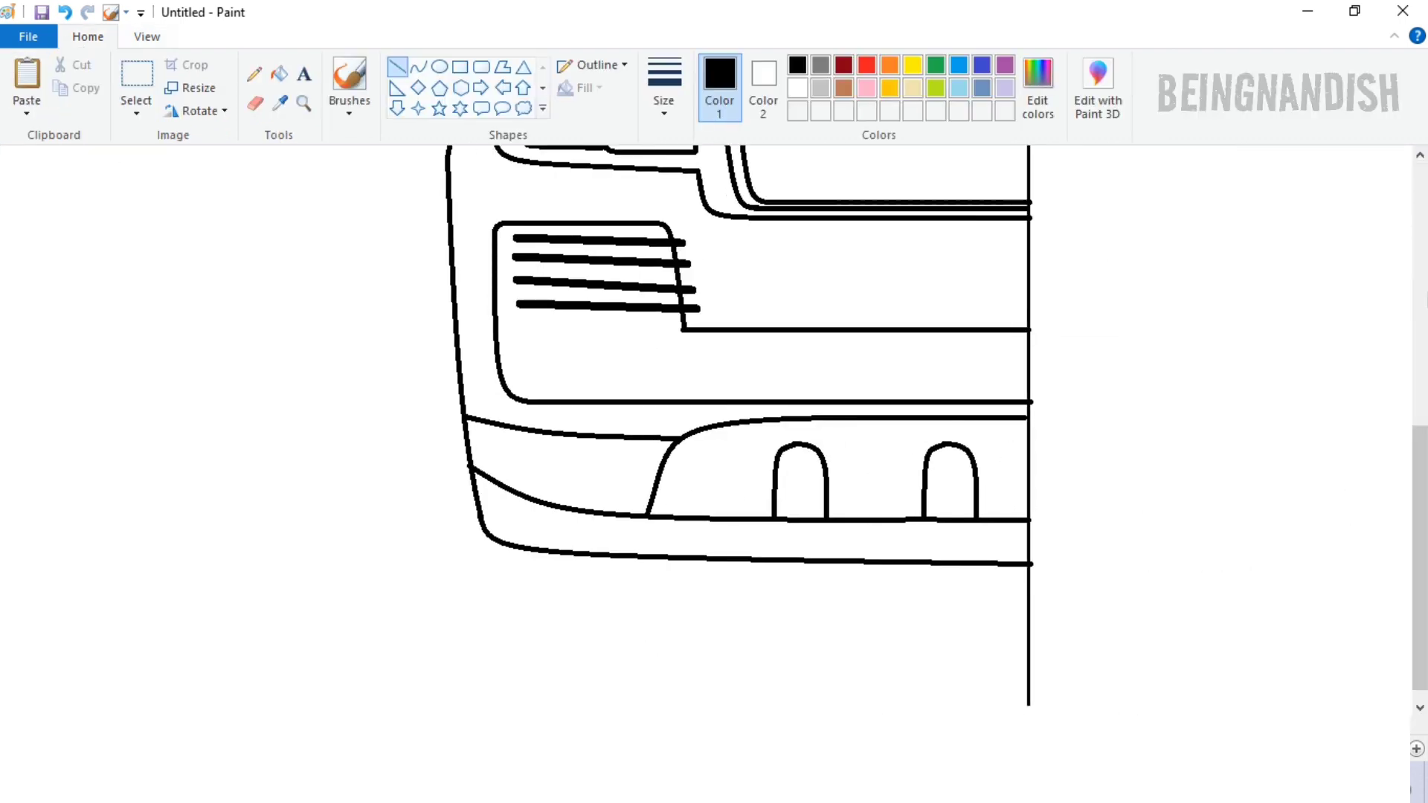
left_click_drag(1419, 466, 1417, 437)
left_click(664, 95)
left_click(676, 227)
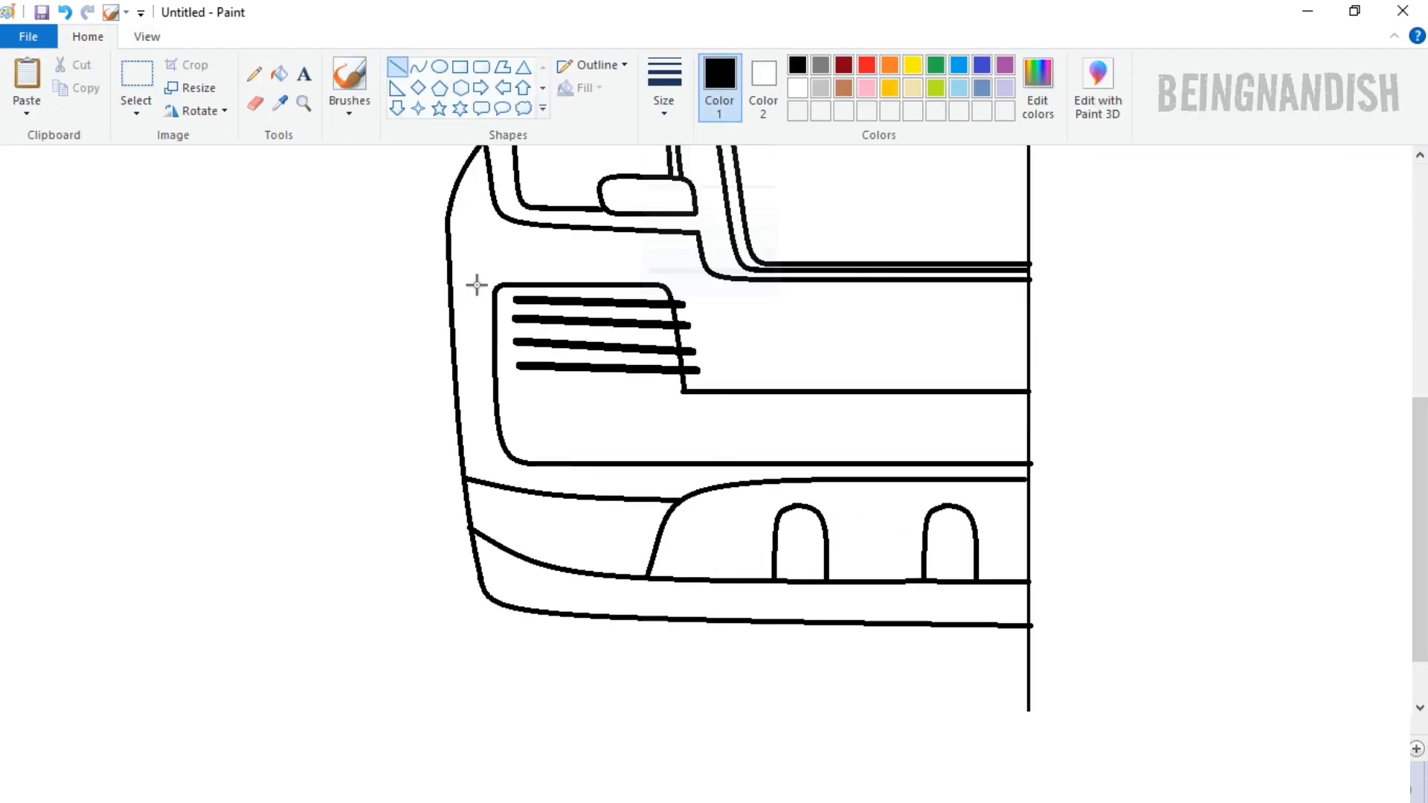
left_click_drag(446, 220, 446, 633)
left_click_drag(528, 723, 593, 724)
left_click(594, 653)
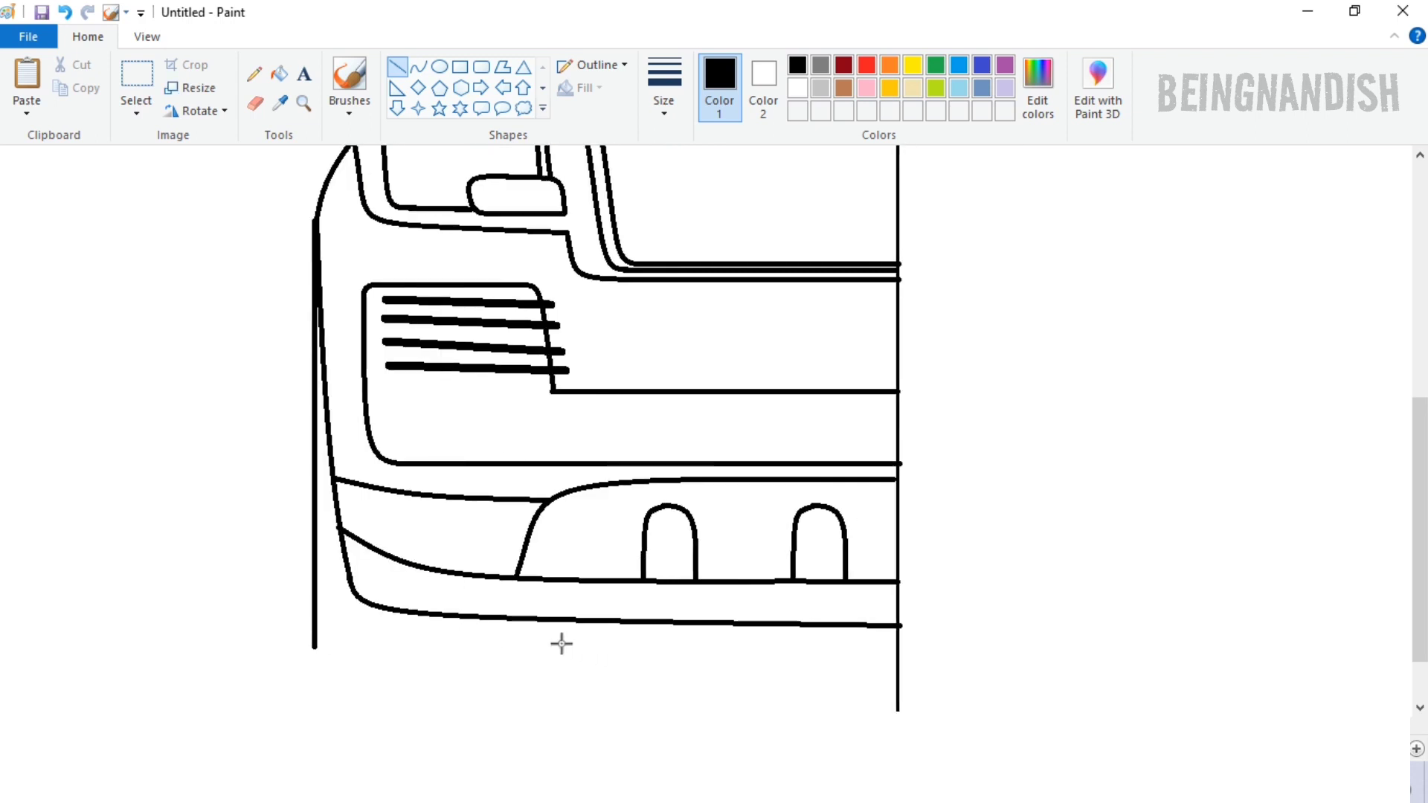
Close the tyre's bottom with curves that round both lower corners and meet the two side lines.
left_click(419, 67)
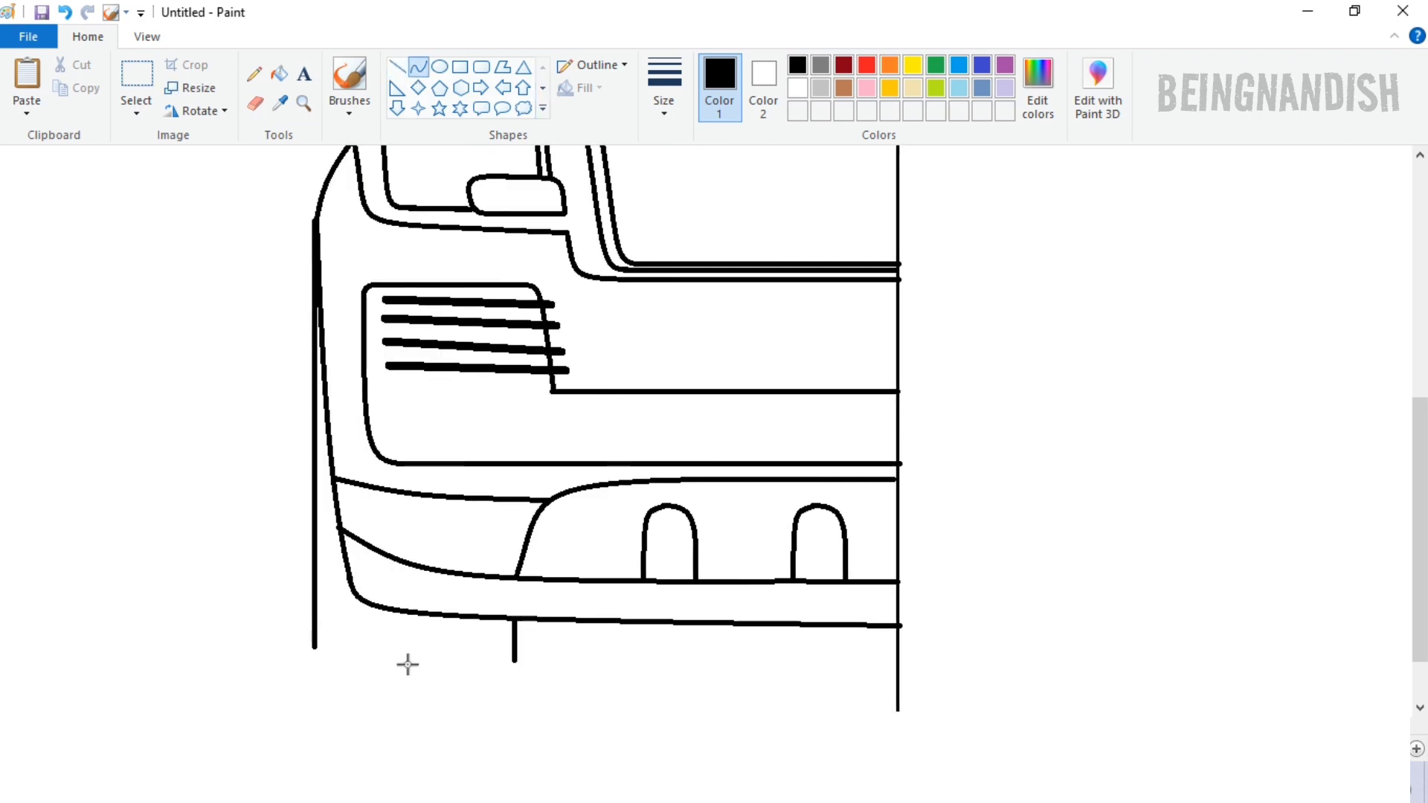
mouse_move(315, 647)
left_mouse_down()
mouse_move(342, 676)
mouse_move(402, 696)
mouse_move(315, 685)
mouse_move(313, 699)
left_mouse_up()
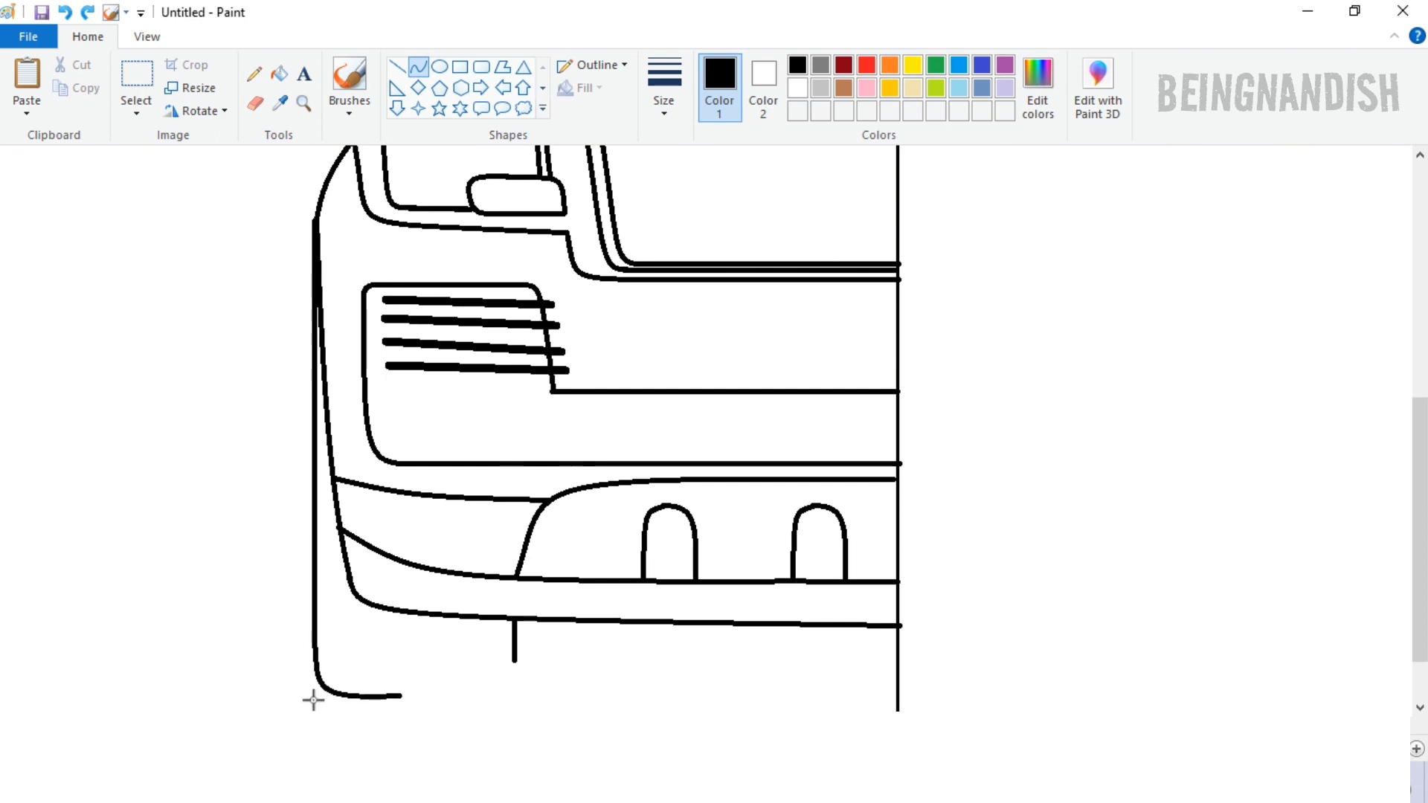
left_click_drag(468, 681, 508, 695)
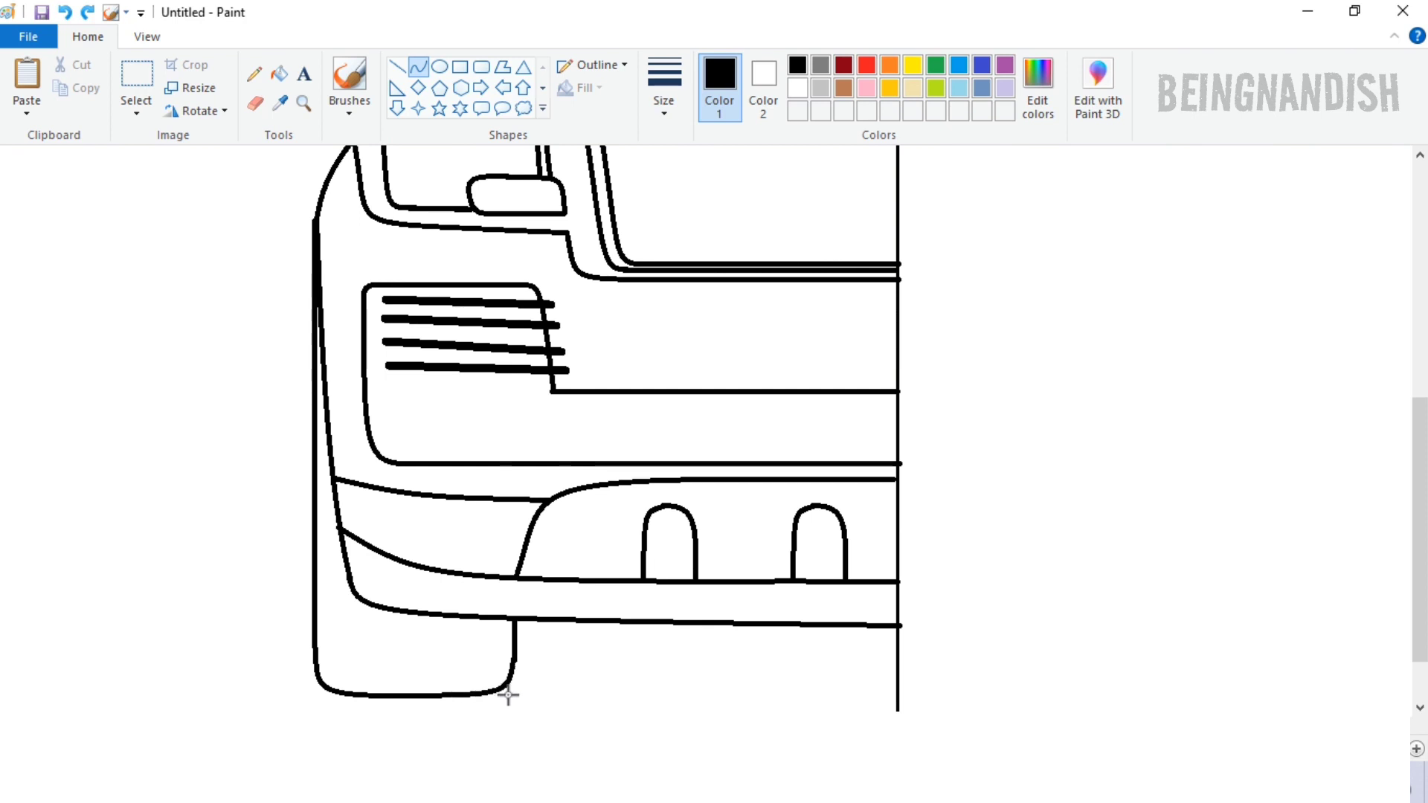
left_click(507, 695)
left_click(603, 650)
Select the half car drawing up to the vertical centre line and cut it to the clipboard.
left_click(146, 37)
left_click(70, 105)
left_click(88, 36)
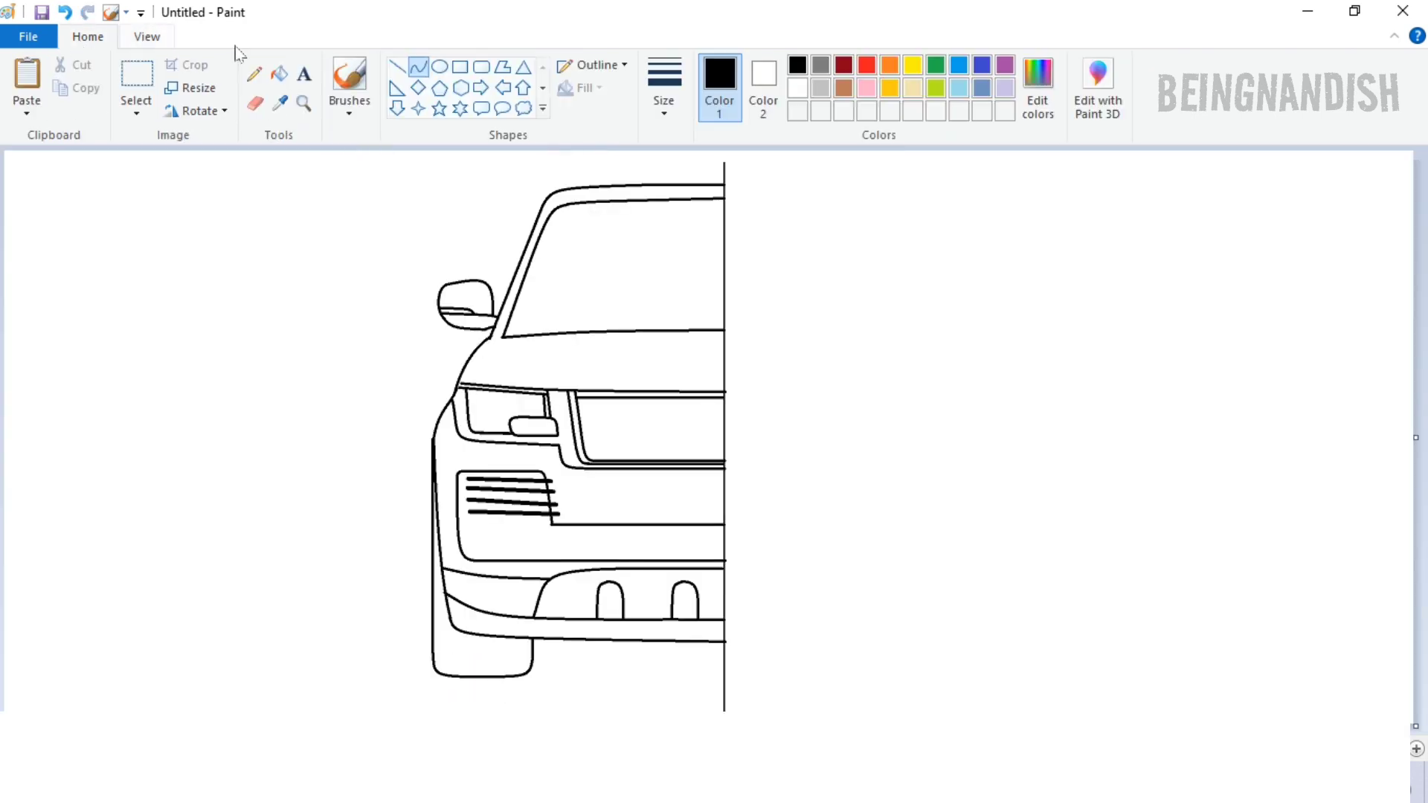
left_click(398, 67)
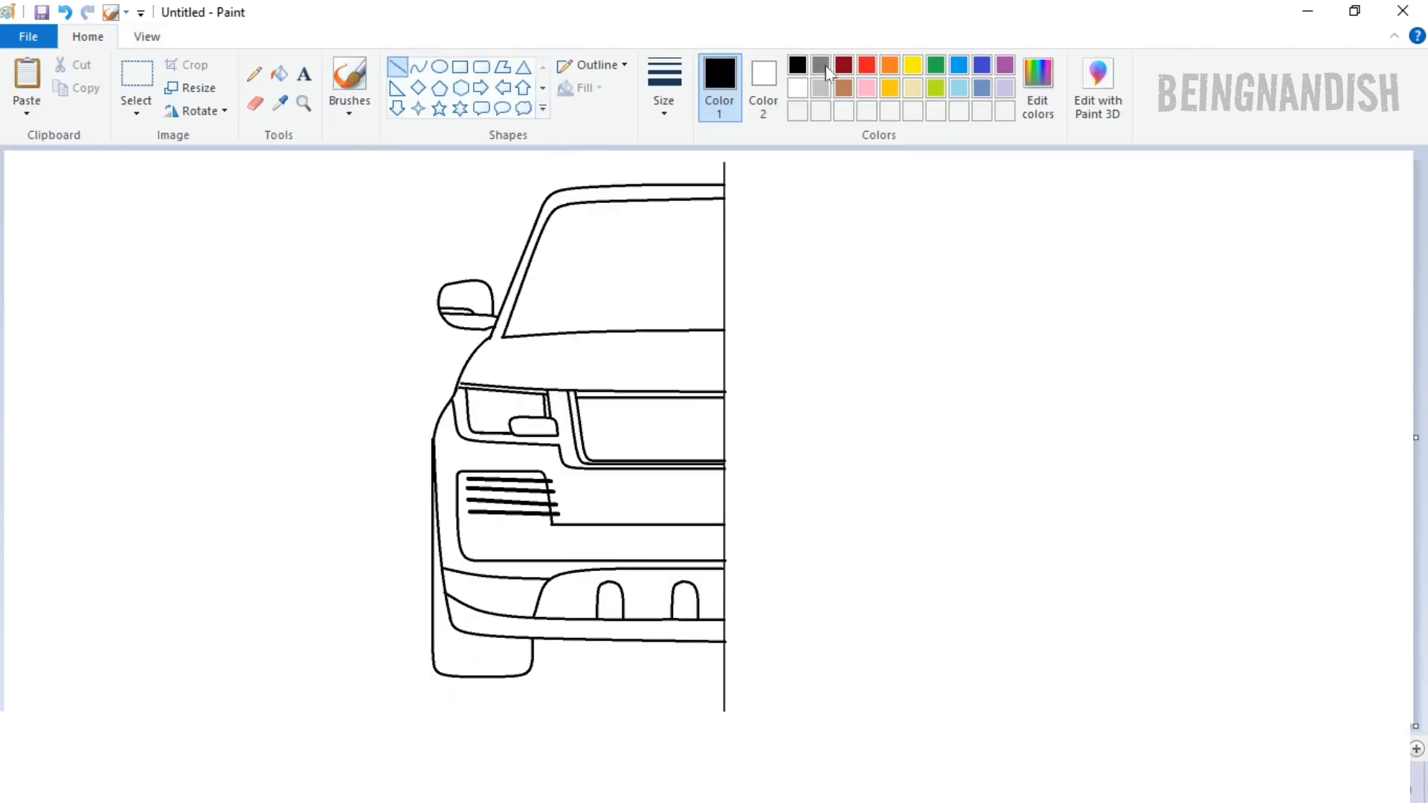
left_click(136, 75)
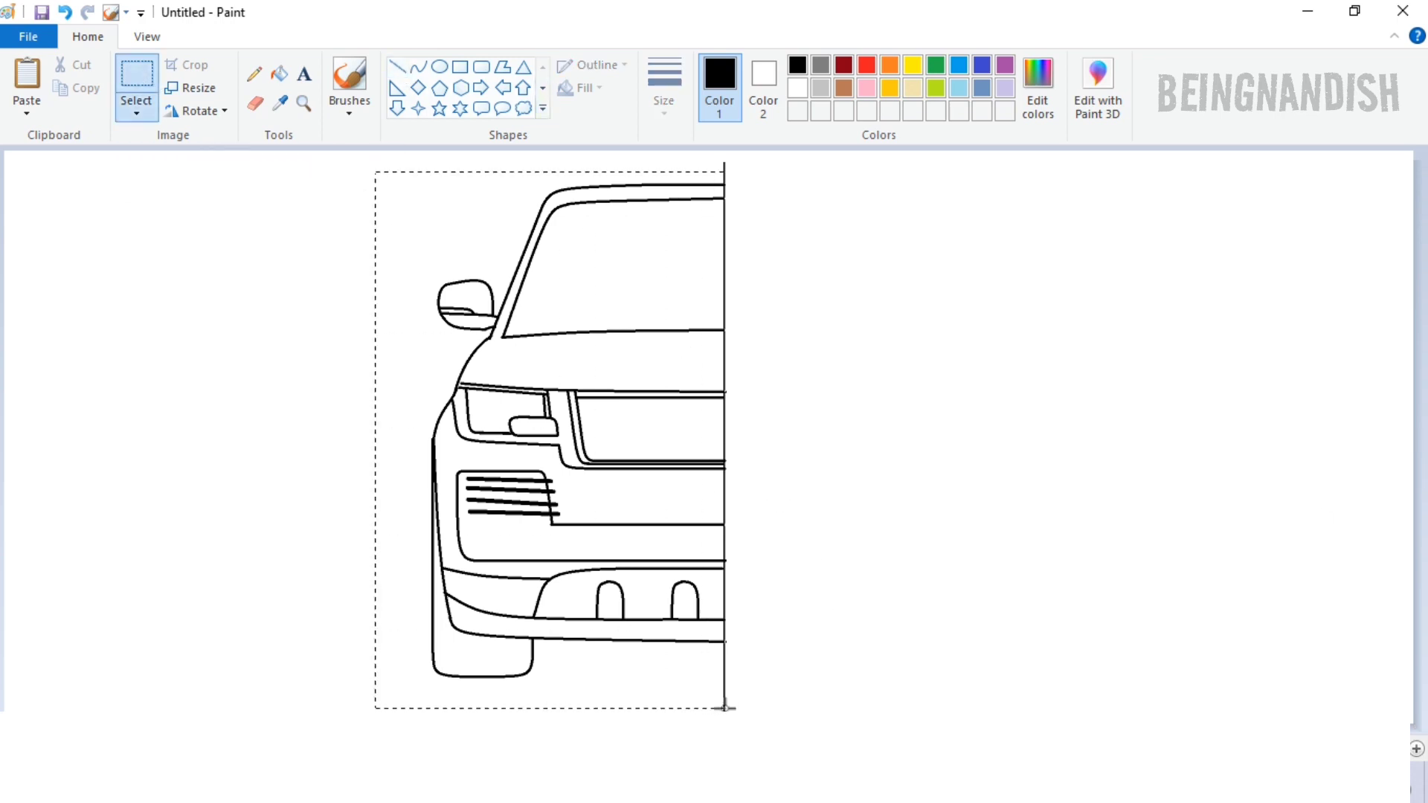
left_click_drag(721, 706, 721, 703)
right_click(648, 297)
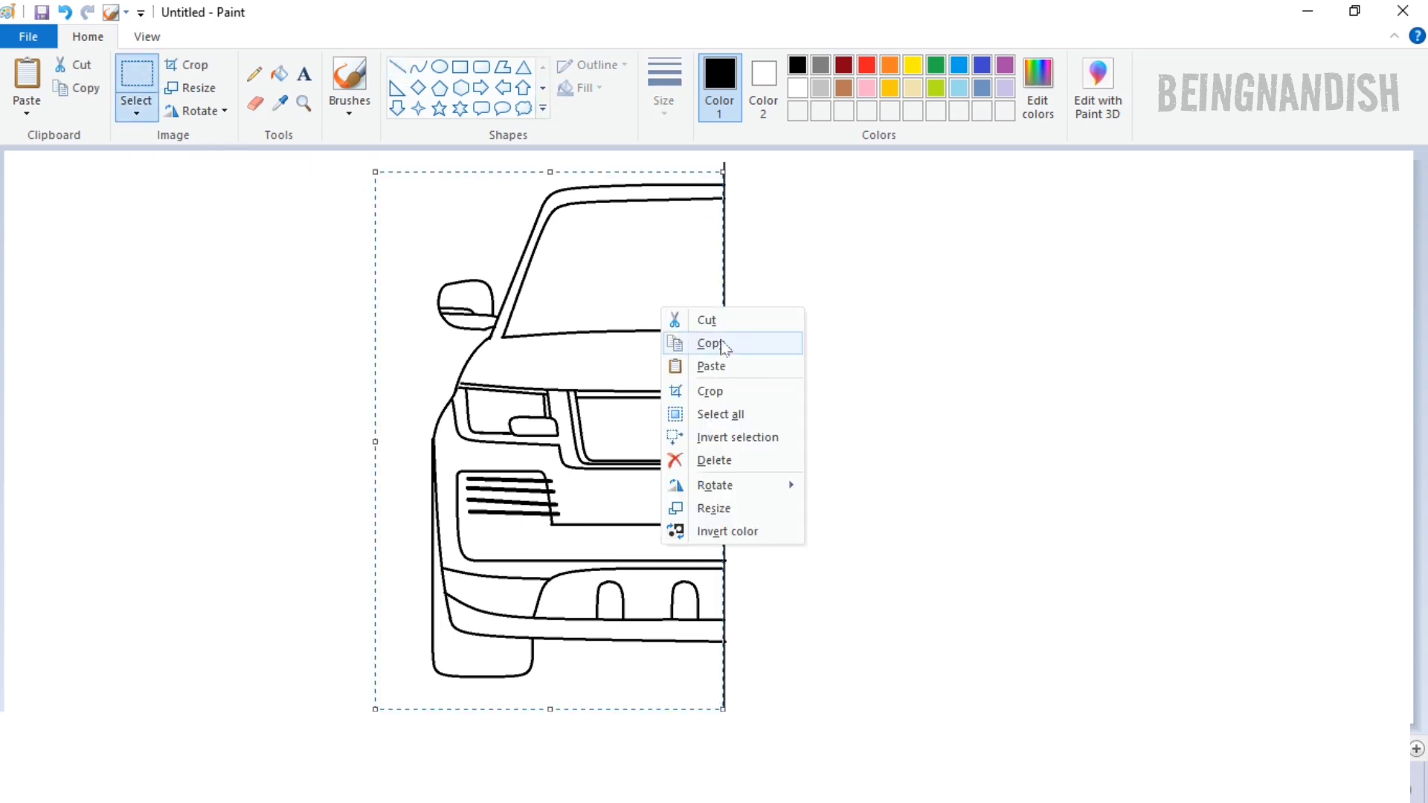
left_click(718, 318)
Delete the leftover vertical centre line from the canvas.
left_click_drag(719, 267, 781, 710)
right_click(739, 424)
left_click(797, 577)
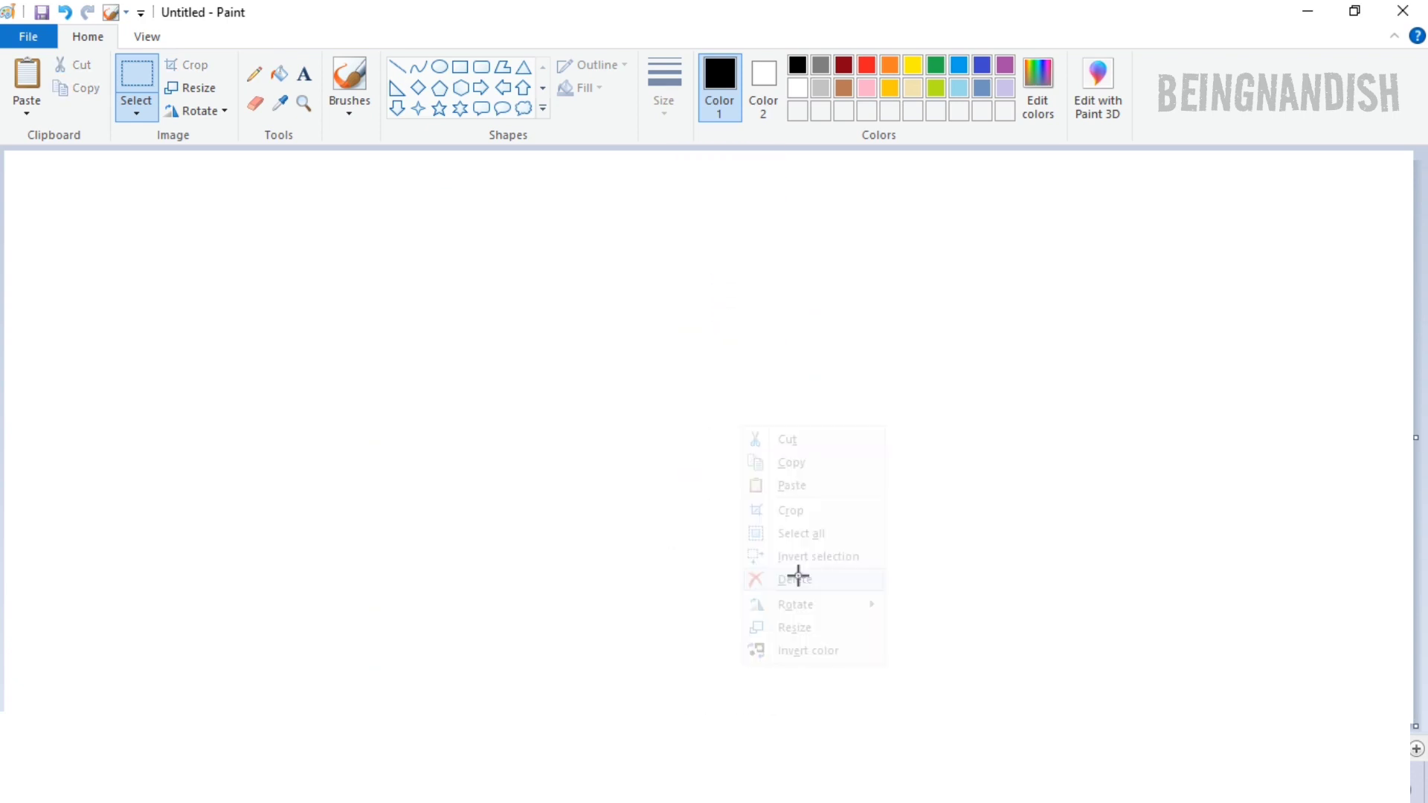
Paste the half car back, place it just left of the canvas centre, and make selections transparent.
right_click(468, 238)
left_click(558, 302)
left_click_drag(348, 390, 634, 417)
left_click(136, 112)
left_click(172, 304)
Paste a second half car, flip it horizontally, and align it with the first half to complete the front view.
right_click(223, 239)
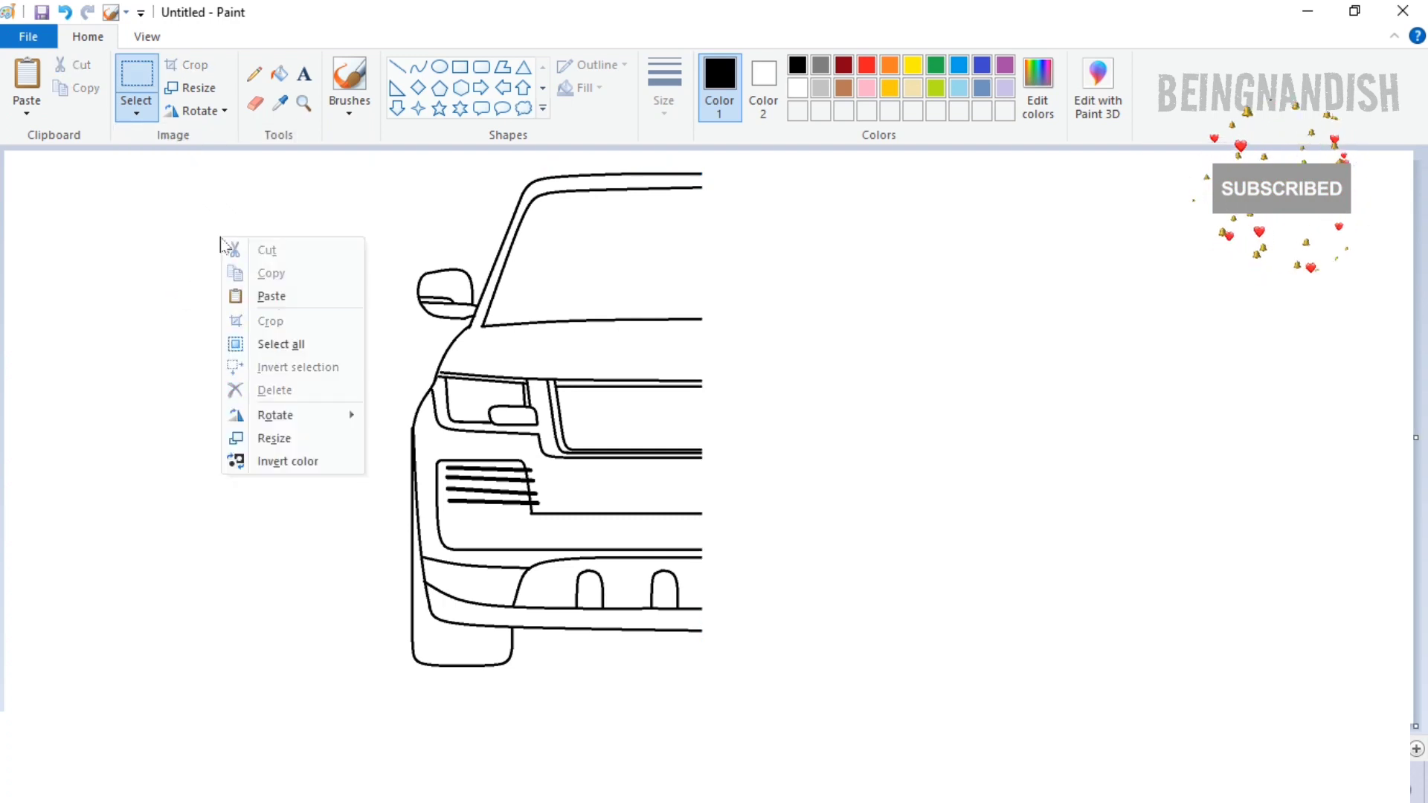
left_click(270, 294)
right_click(243, 363)
mouse_move(319, 539)
left_click(431, 632)
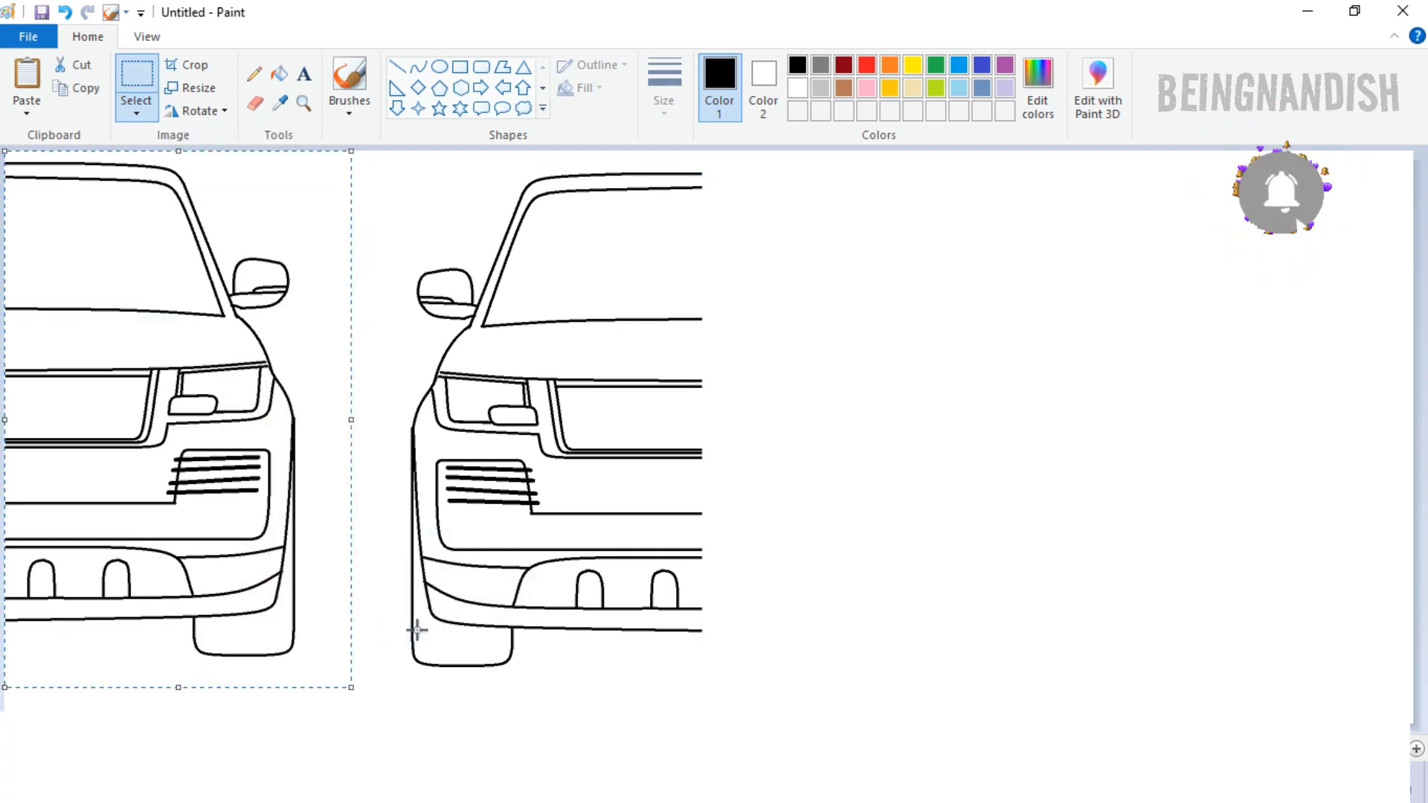
left_click_drag(88, 431, 785, 441)
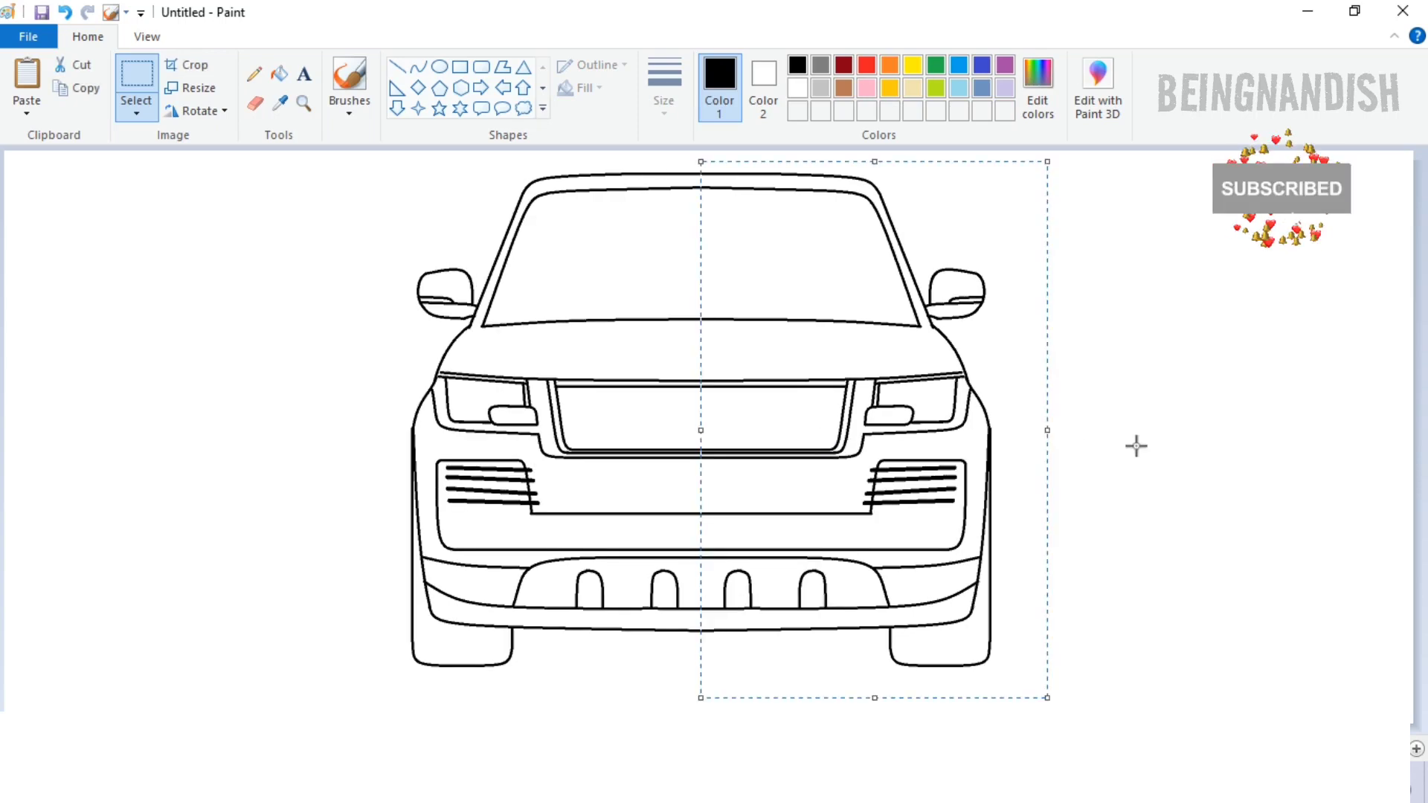
left_click(1113, 417)
Delete the short middle section of the windscreen's upper edge where the two halves meet.
left_click(397, 67)
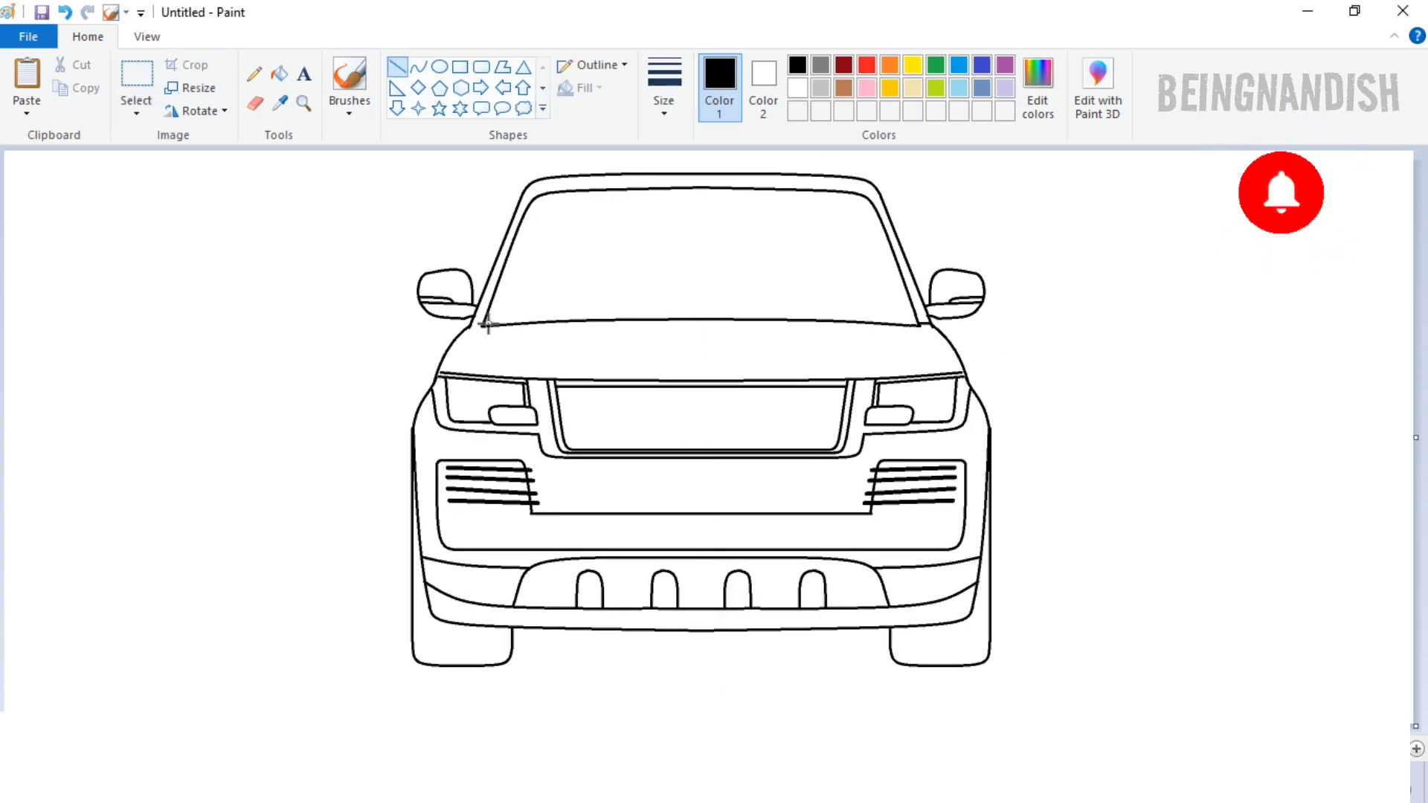
left_click(147, 37)
left_click(26, 73)
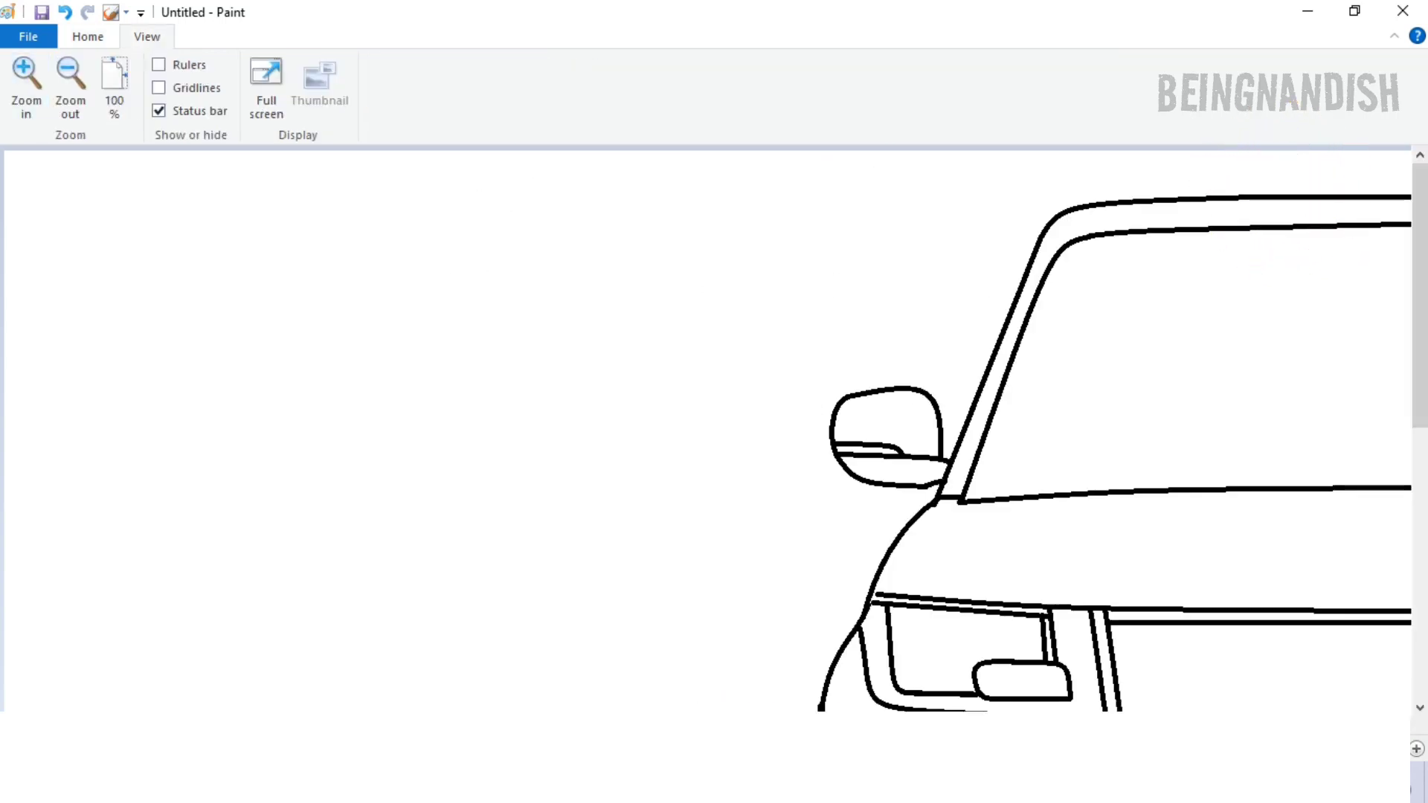
left_click_drag(416, 722, 791, 722)
left_click(88, 38)
left_click(137, 75)
left_click_drag(651, 238, 698, 240)
right_click(671, 223)
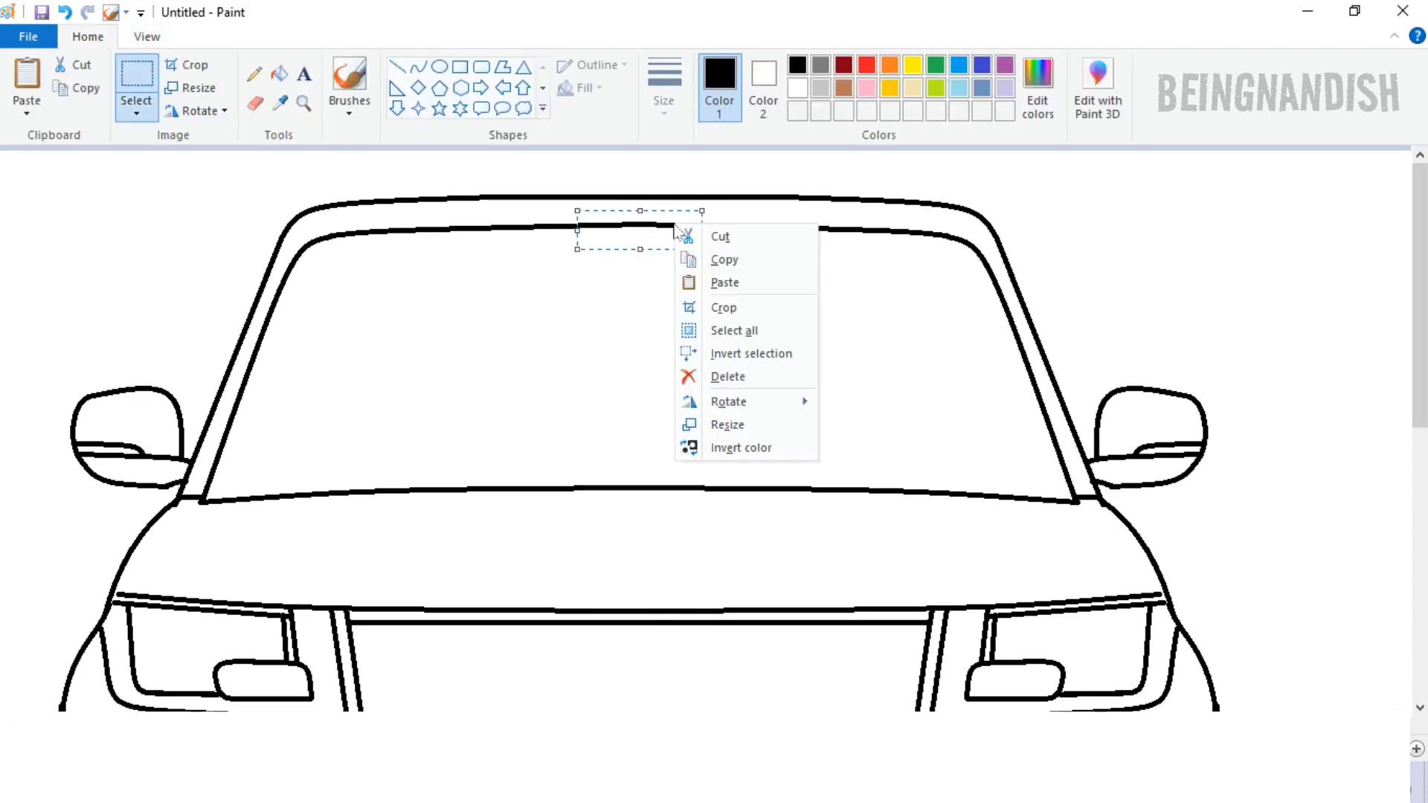
left_click(707, 378)
Bridge the gap in the windscreen's upper edge with a straight line and add a short divider near each roof corner.
left_click(397, 67)
left_click_drag(559, 225, 705, 225)
key("ctrl+z")
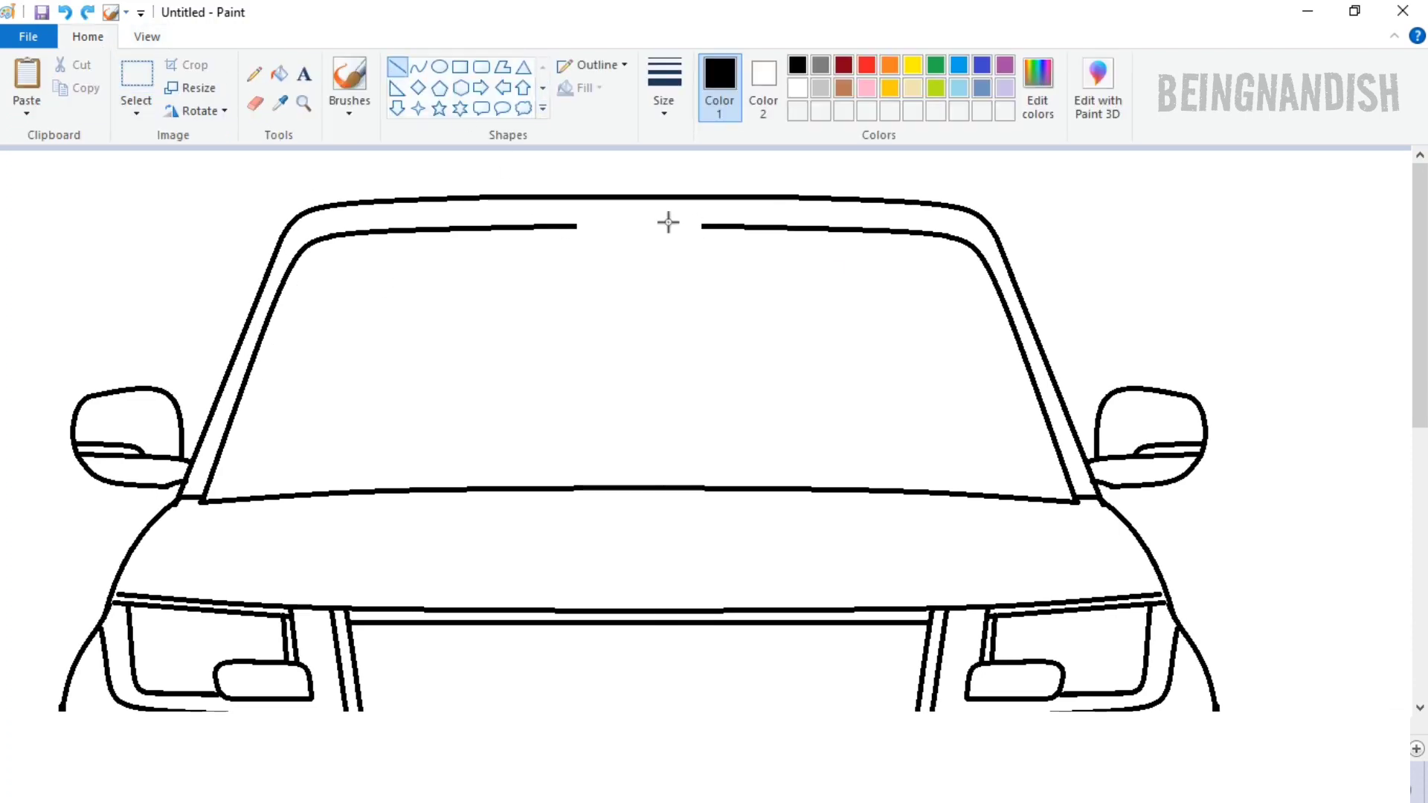
left_click_drag(562, 225, 703, 226)
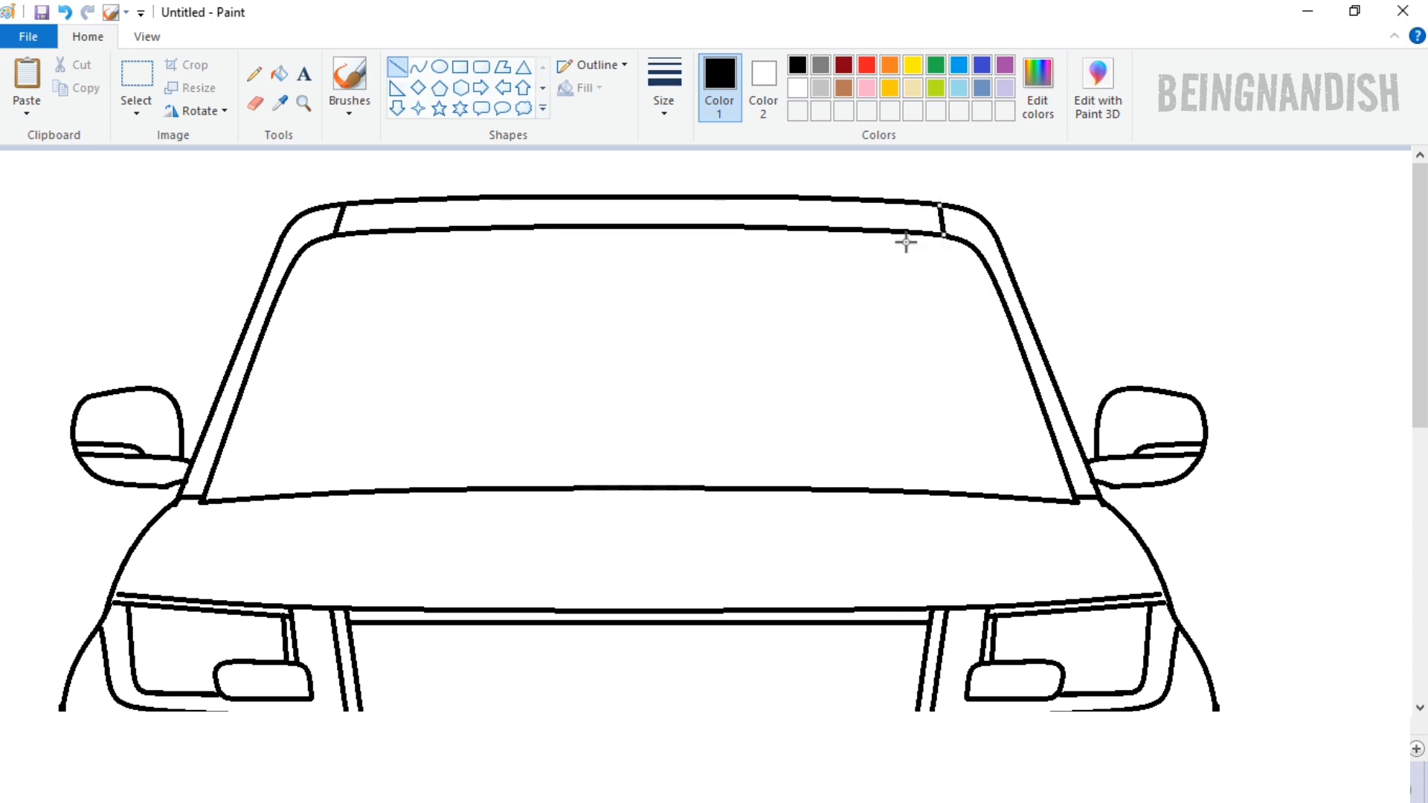
Draw a long horizontal line just under the roof edge, close its ends with curves, and fill the strip black.
mouse_move(376, 212)
left_mouse_down()
mouse_move(885, 216)
mouse_move(825, 208)
left_mouse_up()
left_click(419, 67)
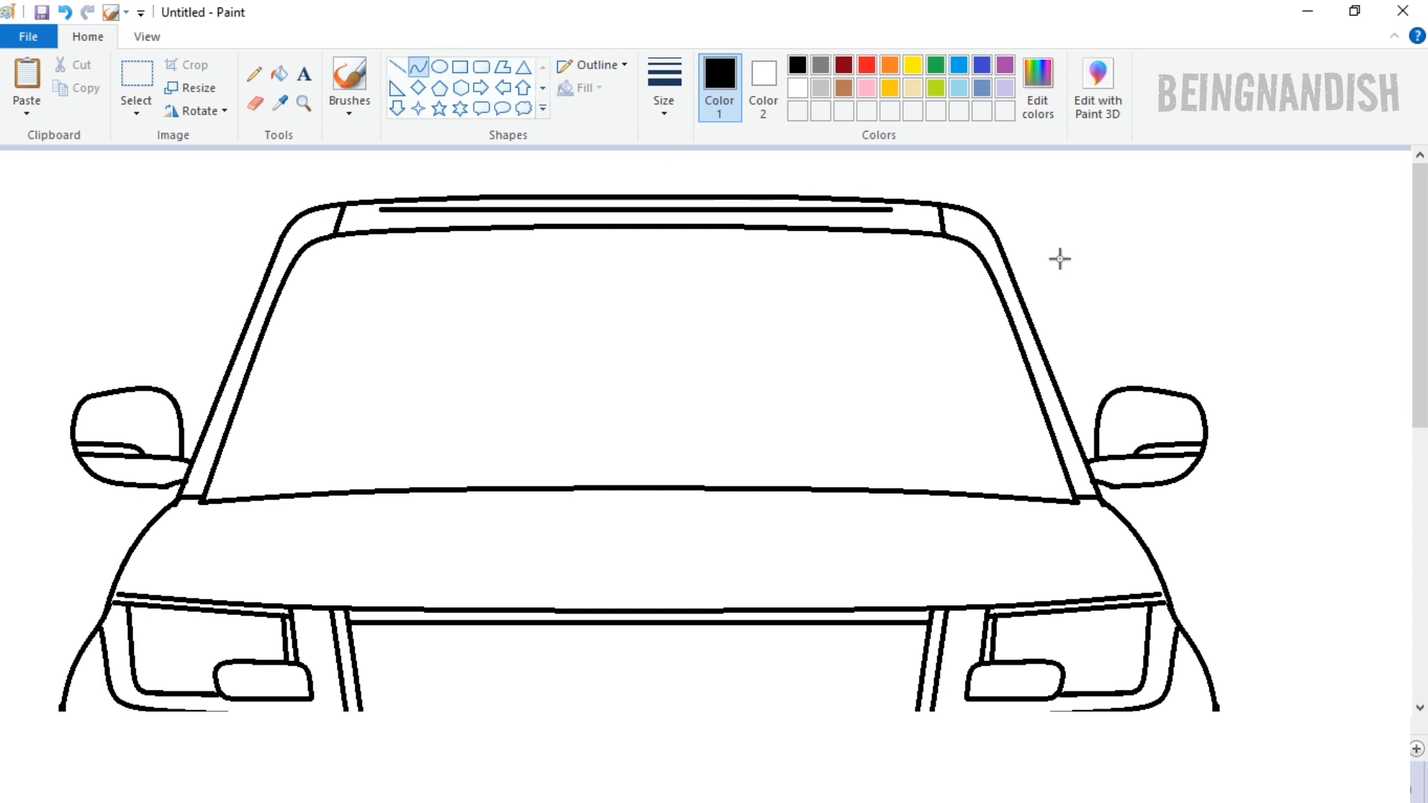
left_click_drag(898, 206, 378, 201)
left_click(280, 73)
left_click(525, 202)
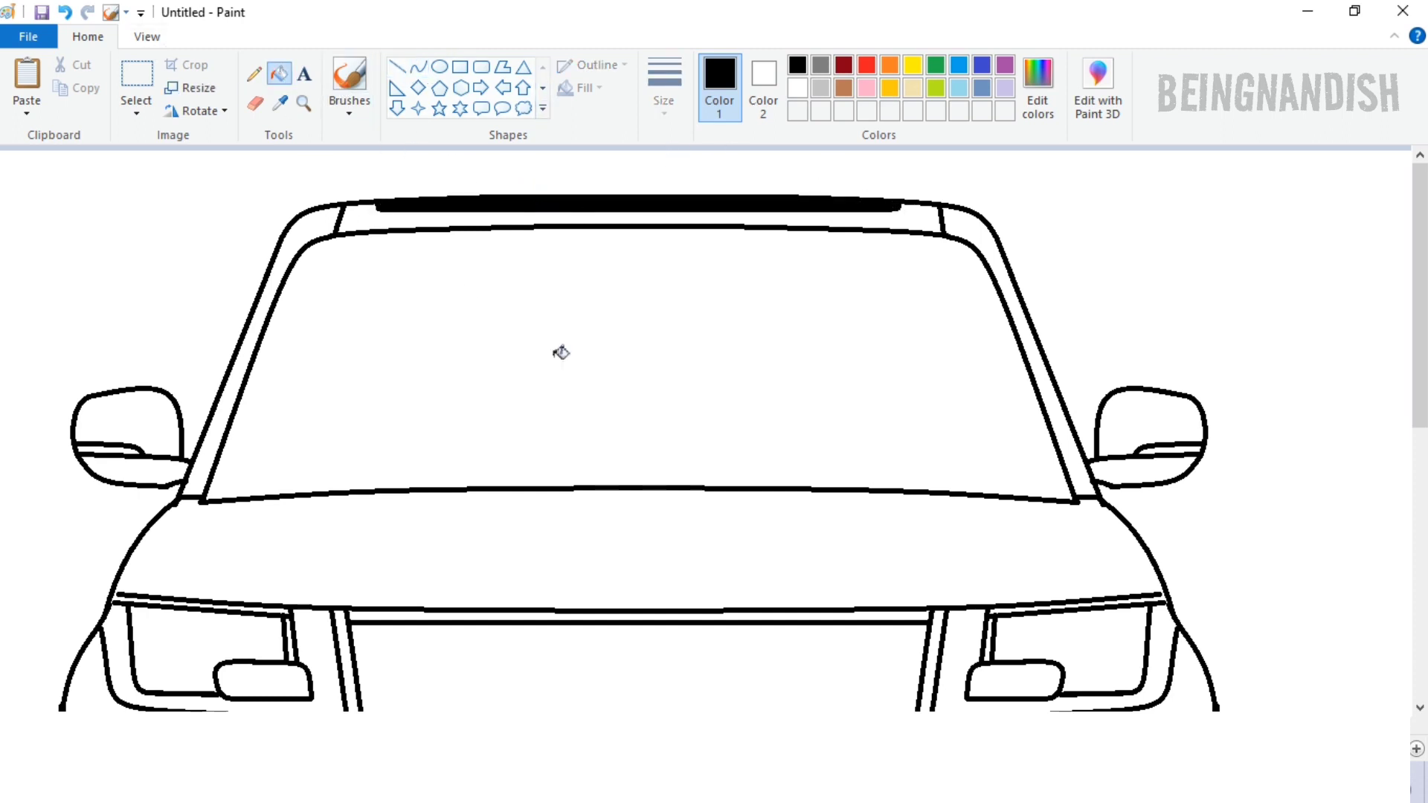
Replace the middle section of the windscreen's lower edge, where the halves meet, with a straight line.
scroll(560, 353, "down", 3)
left_click(137, 81)
left_click_drag(557, 324, 716, 366)
right_click(659, 340)
left_click(736, 505)
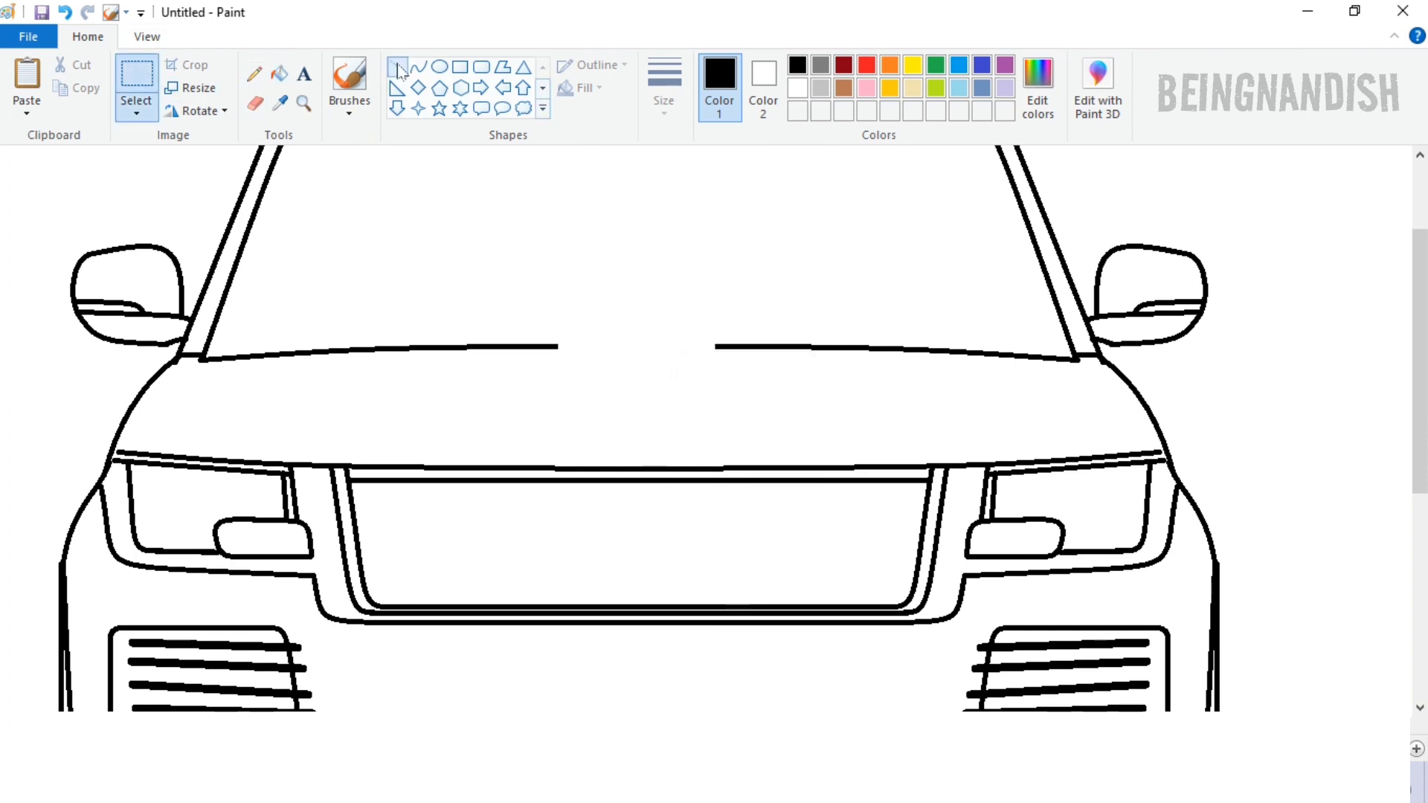
left_click(397, 68)
left_click_drag(556, 347, 717, 347)
scroll(721, 368, "down", 2)
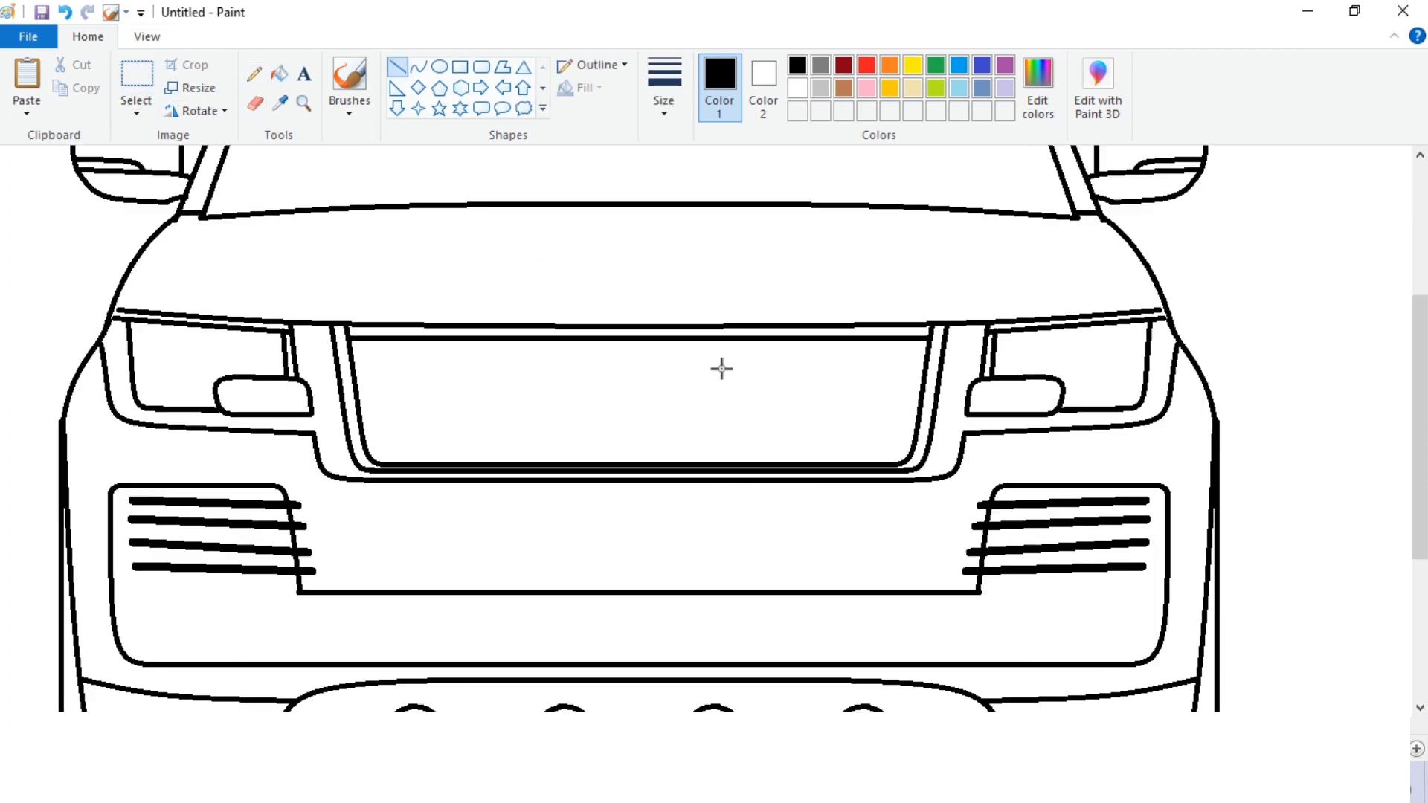
scroll(721, 368, "down", 2)
left_click(146, 37)
left_click(70, 74)
left_click(88, 37)
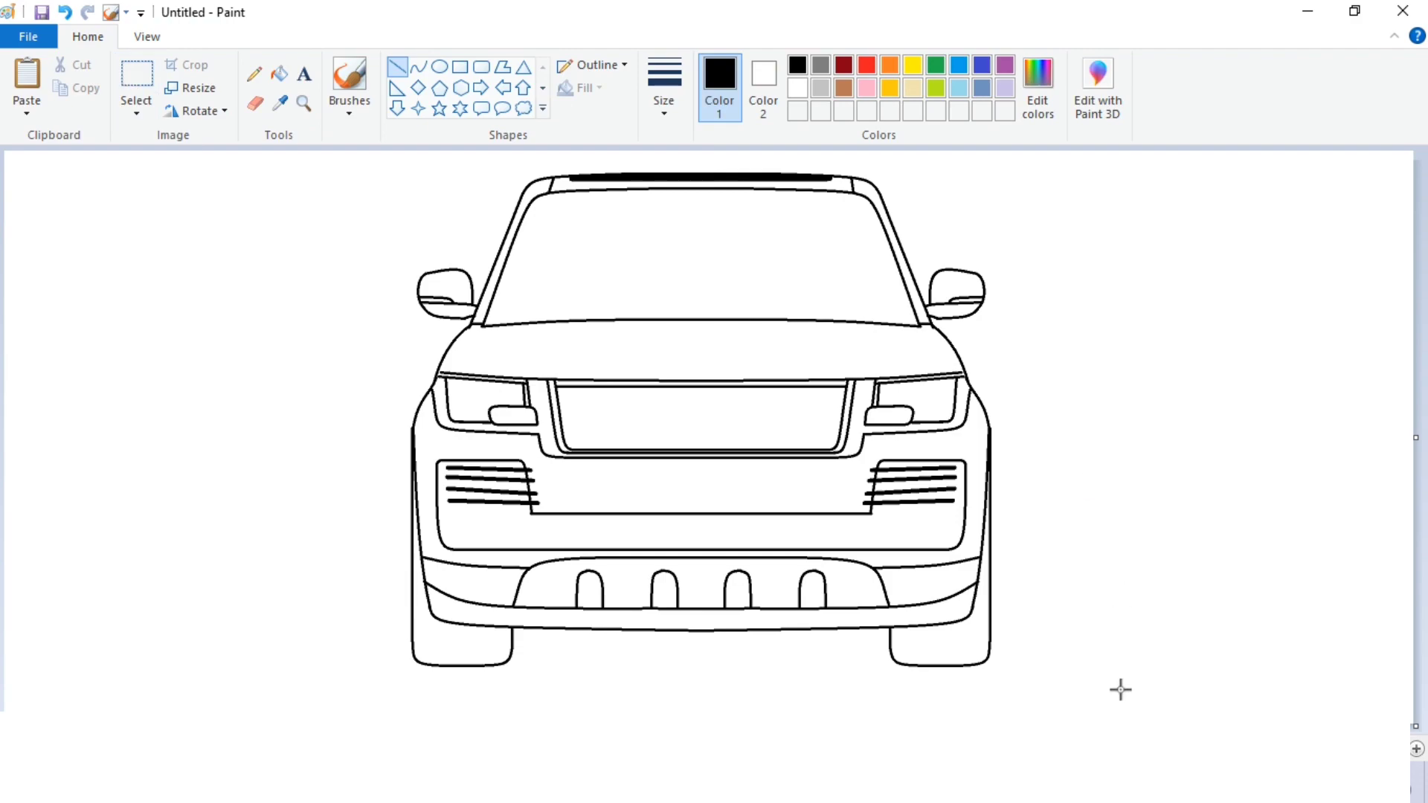